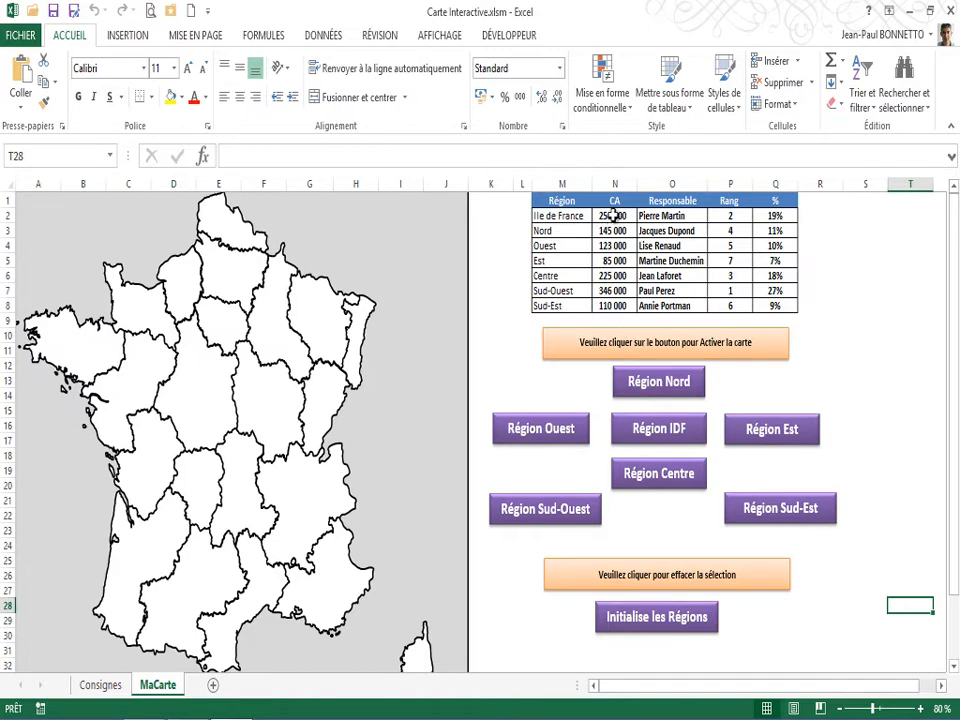
Step: Examine the formulas behind the Rang and % columns of the regional sales table on the MaCarte sheet
{"action": "left_click", "coordinate": [729, 217]}
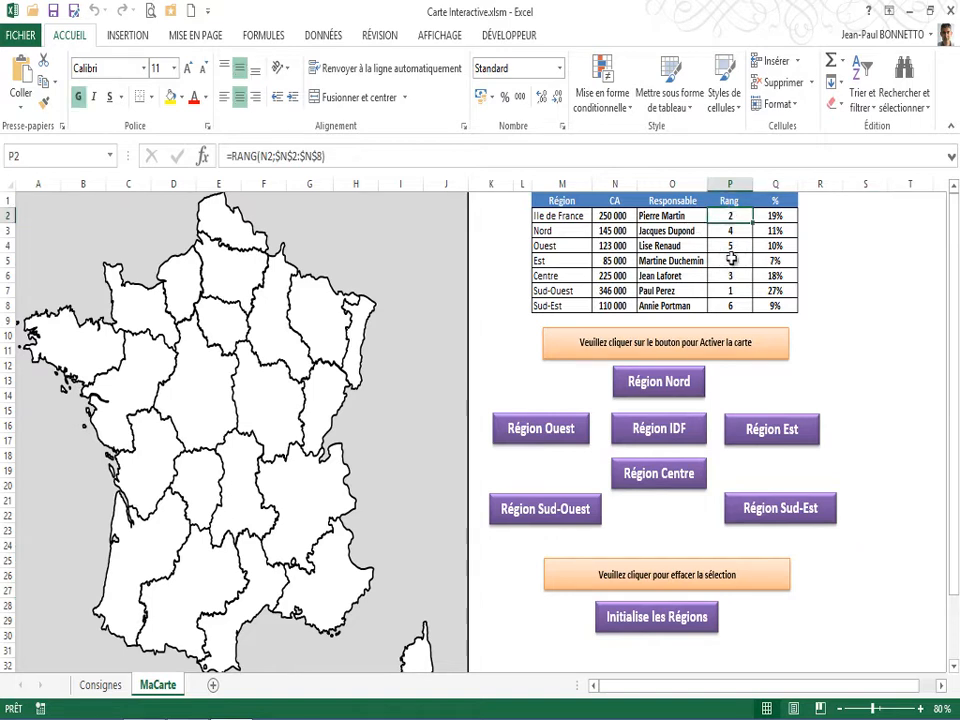
{"action": "left_click", "coordinate": [742, 292]}
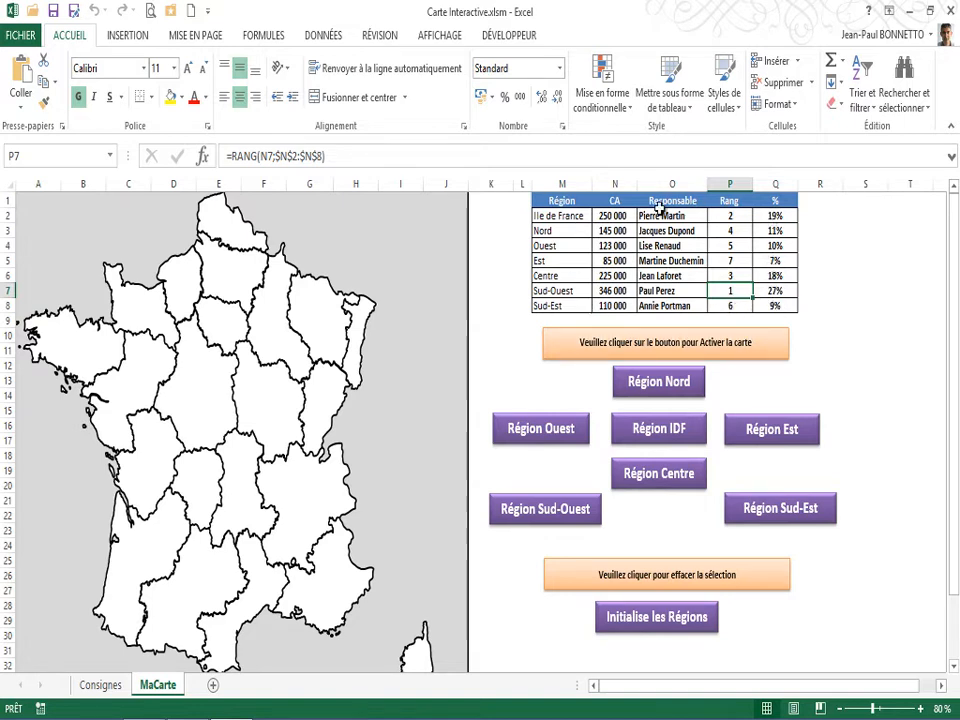
{"action": "left_click", "coordinate": [760, 264]}
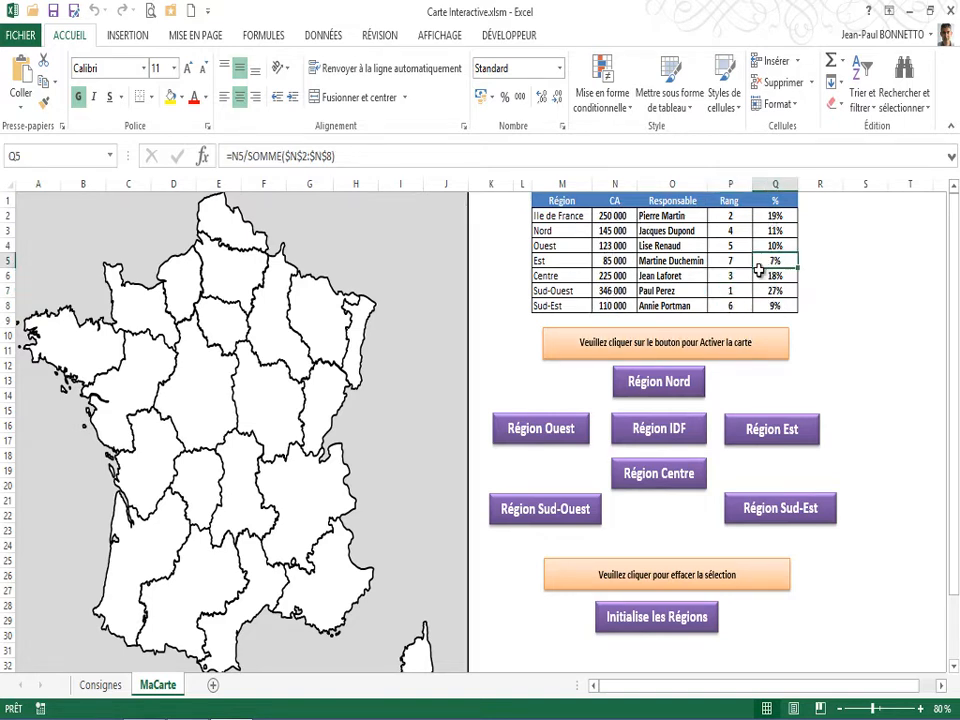
{"action": "left_click", "coordinate": [725, 249]}
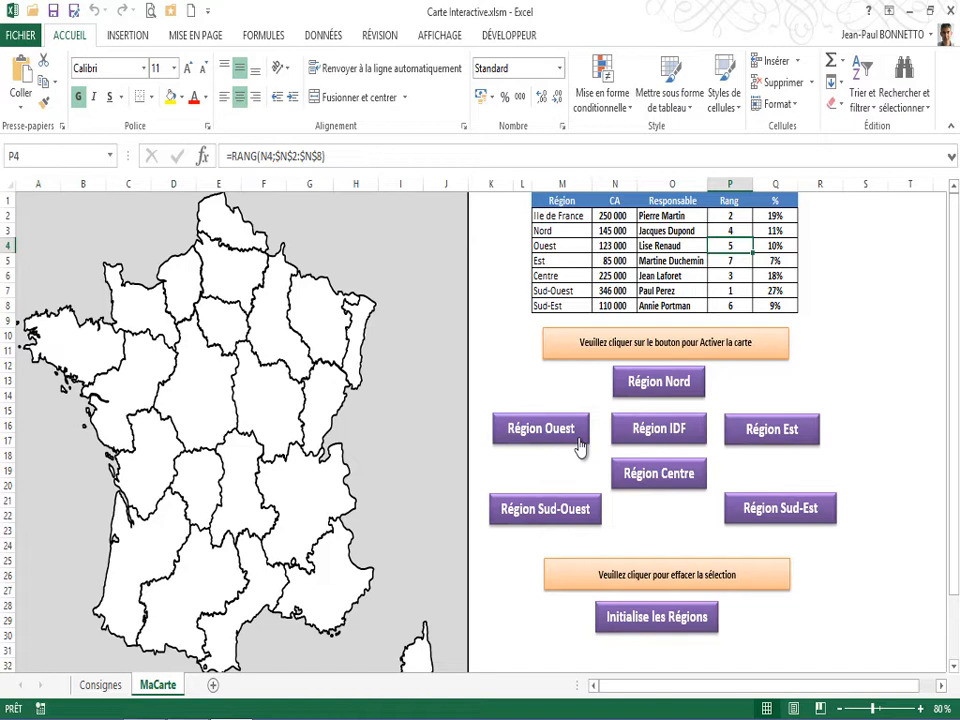
Step: Activate the Est, Sud-Ouest and Centre regions on the interactive map, and reset all the regions
{"action": "left_click", "coordinate": [760, 430]}
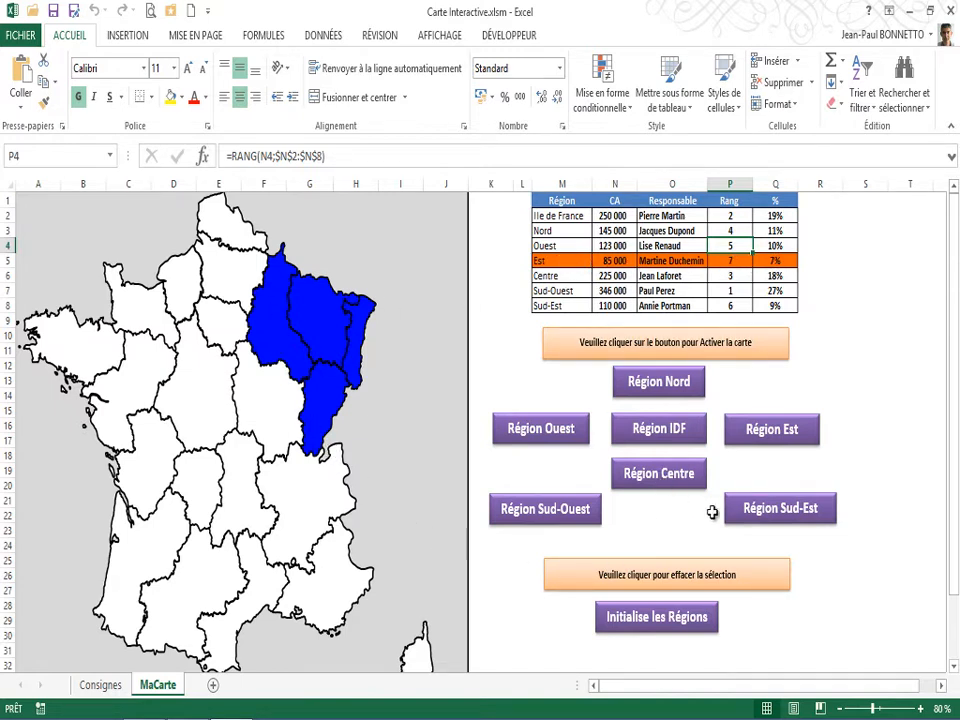
{"action": "left_click", "coordinate": [546, 516]}
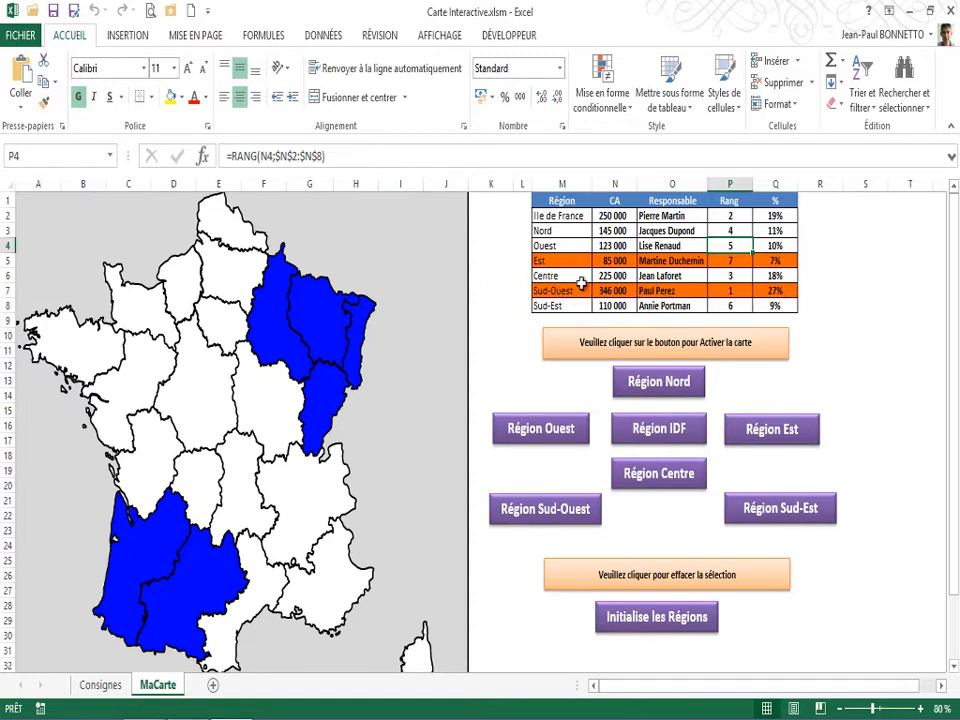
{"action": "left_click", "coordinate": [655, 475]}
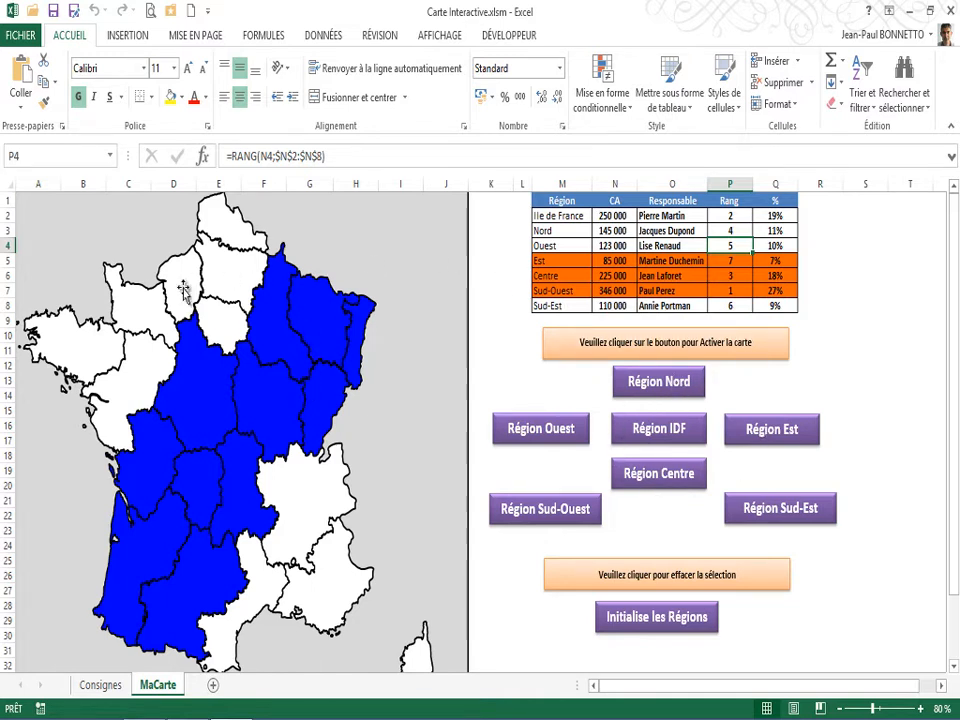
{"action": "left_click", "coordinate": [659, 626]}
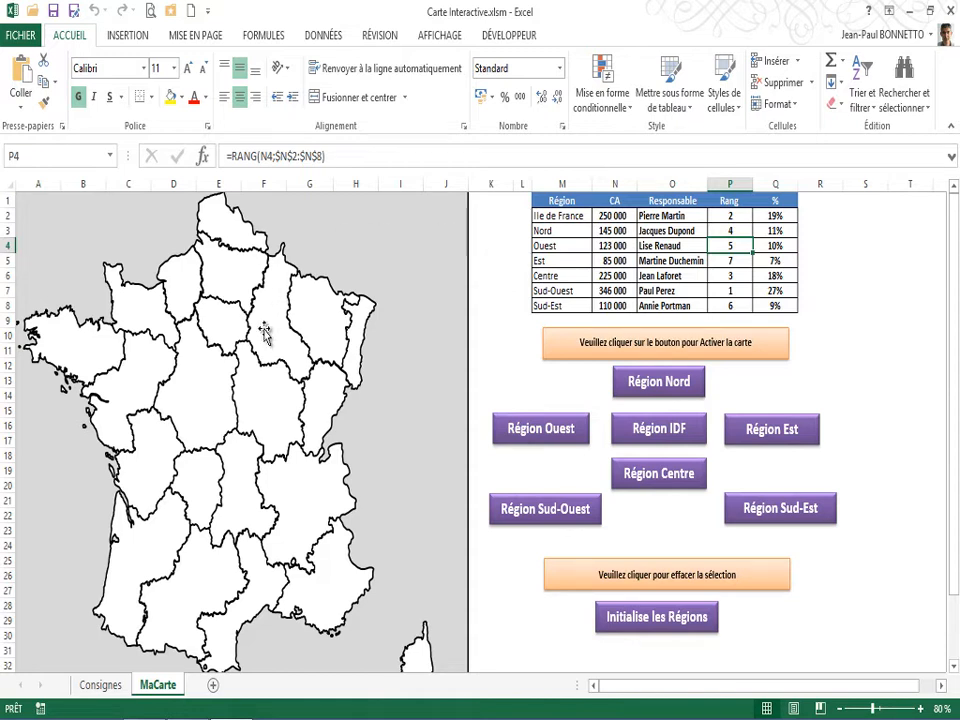
Step: Create a new blank workbook and launch Internet Explorer
{"action": "left_click", "coordinate": [192, 10]}
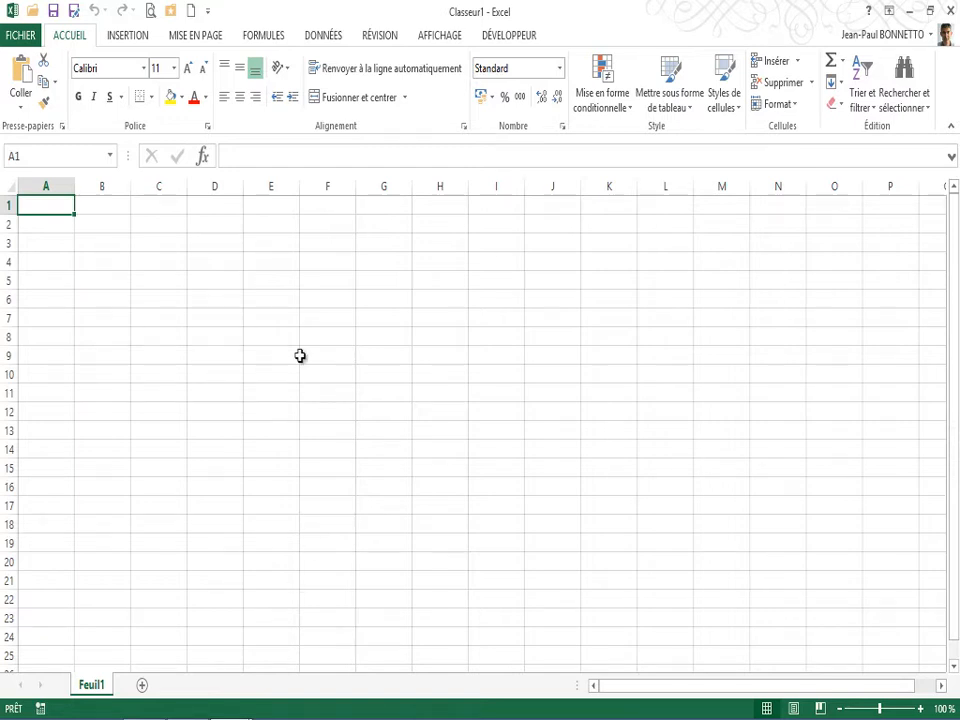
{"action": "mouse_move", "coordinate": [131, 703]}
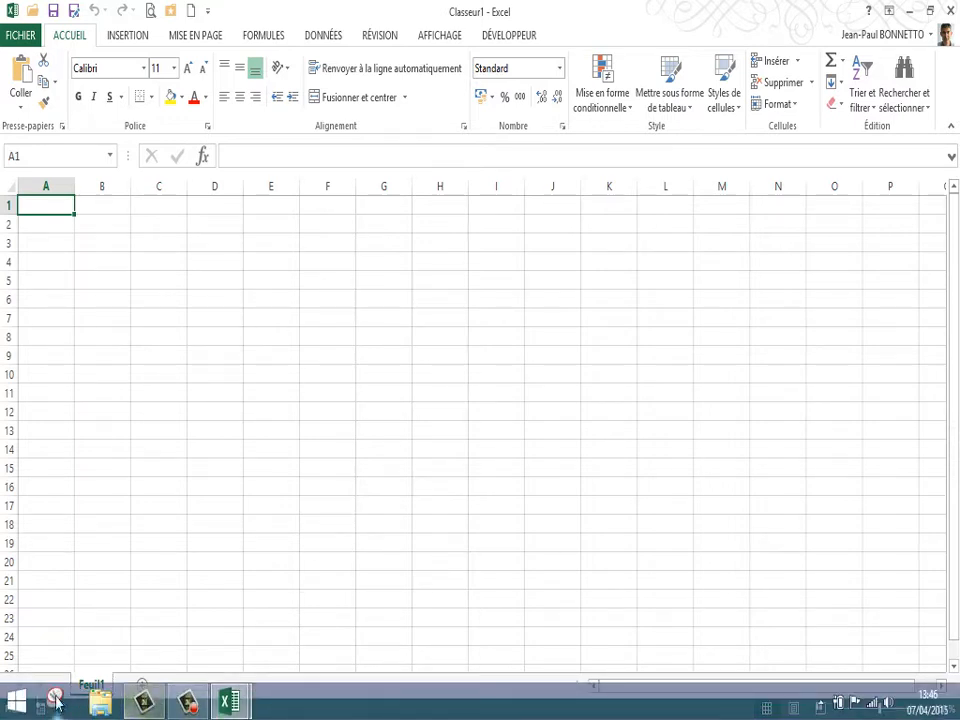
{"action": "left_click", "coordinate": [18, 708]}
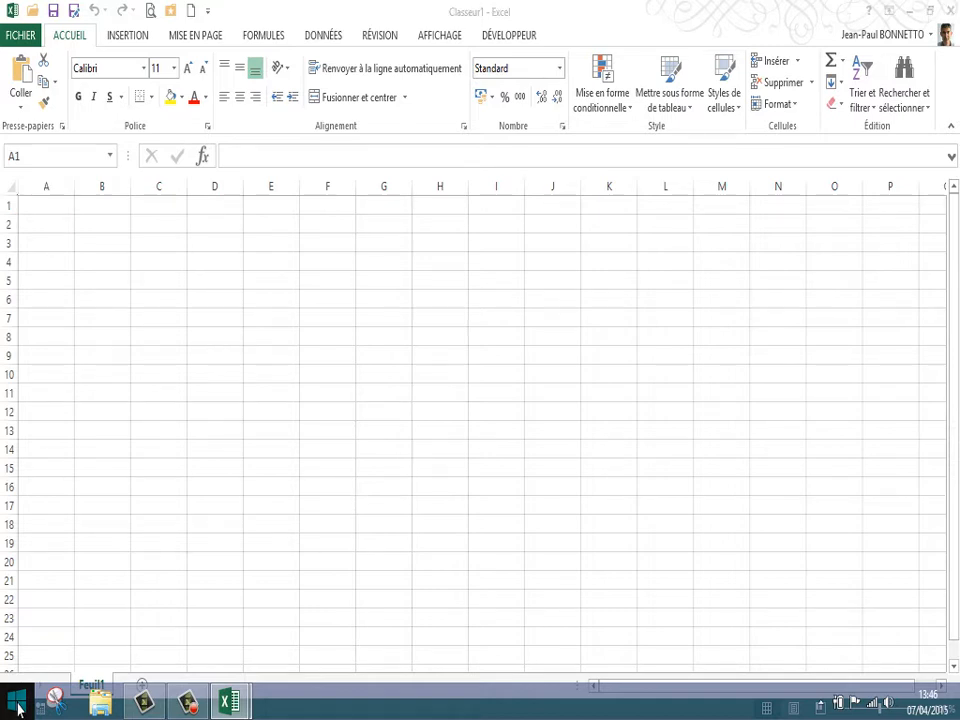
{"action": "left_click", "coordinate": [18, 708]}
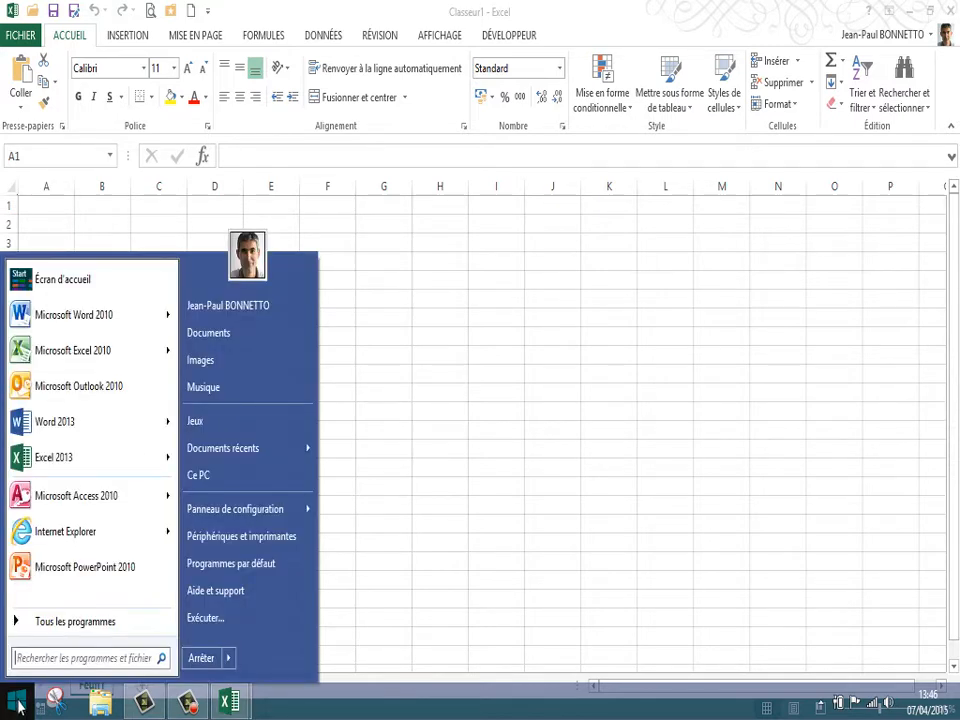
{"action": "left_click", "coordinate": [64, 542]}
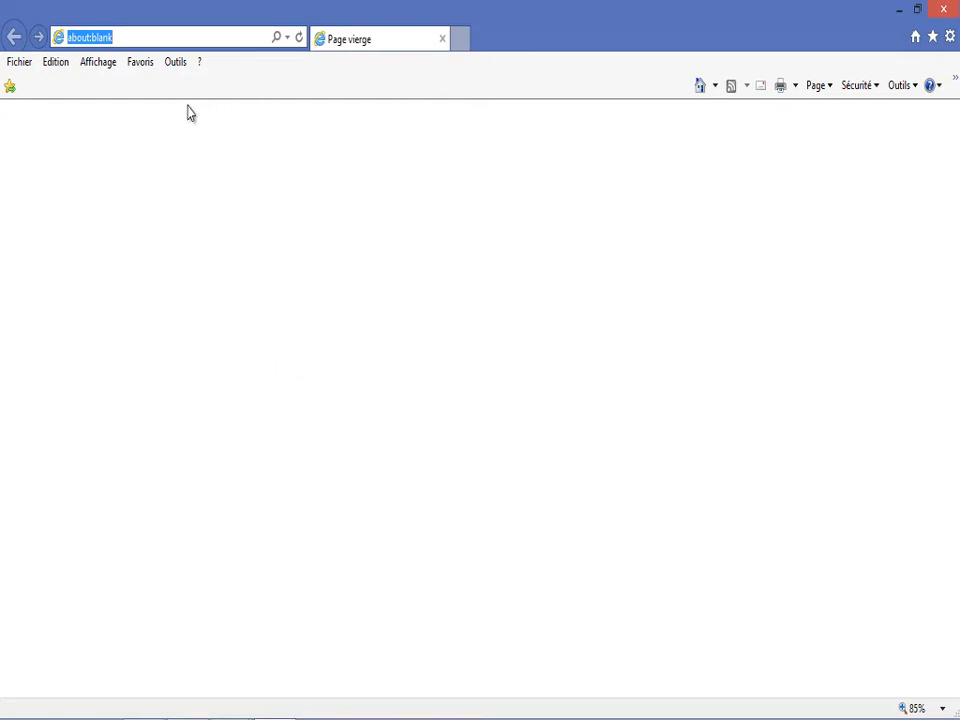
{"action": "left_click", "coordinate": [128, 36]}
{"action": "left_click_drag", "start_coordinate": [89, 33], "coordinate": [94, 57]}
{"action": "type", "text": "www.d-maps.com"}
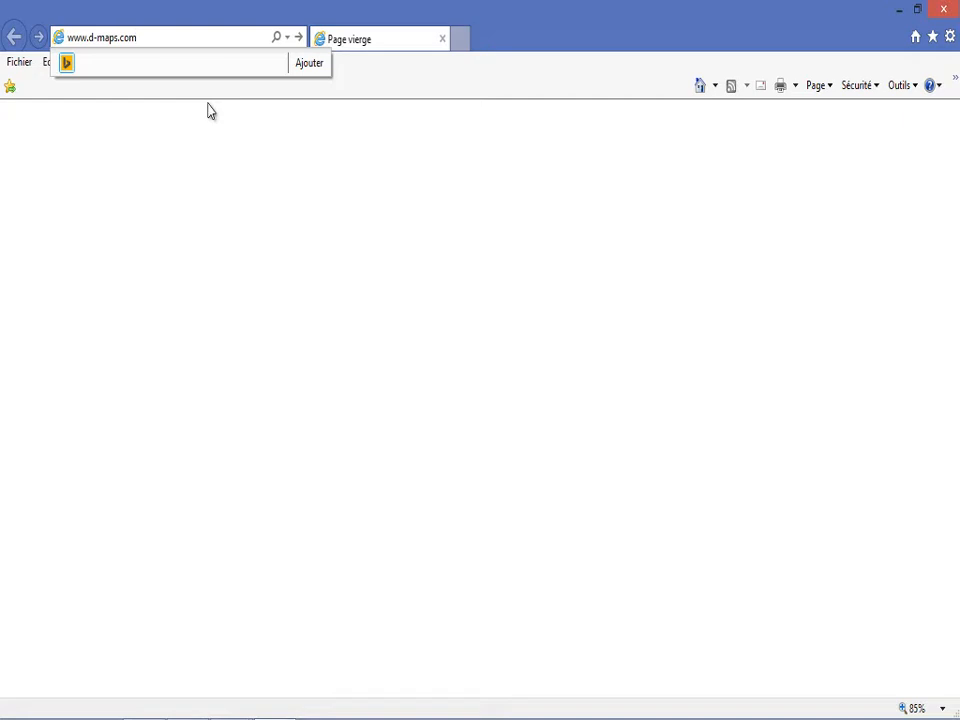
{"action": "key", "text": "Return"}
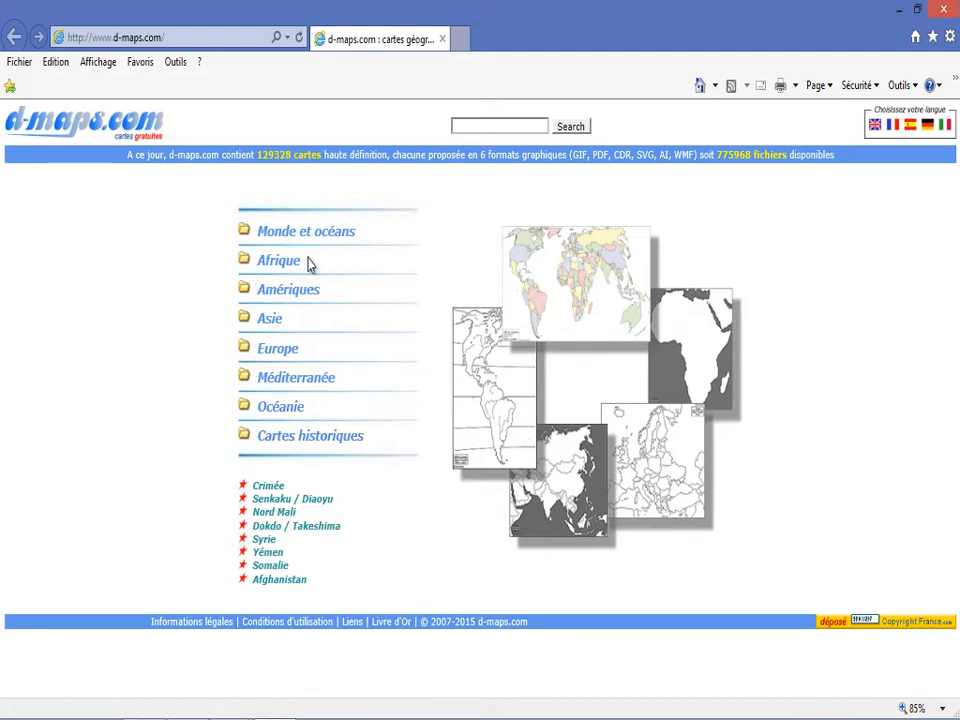
Step: Browse the Europe maps to the France collection and open the white outline map with regions, "contours, régions (blanc)"
{"action": "left_click", "coordinate": [279, 355]}
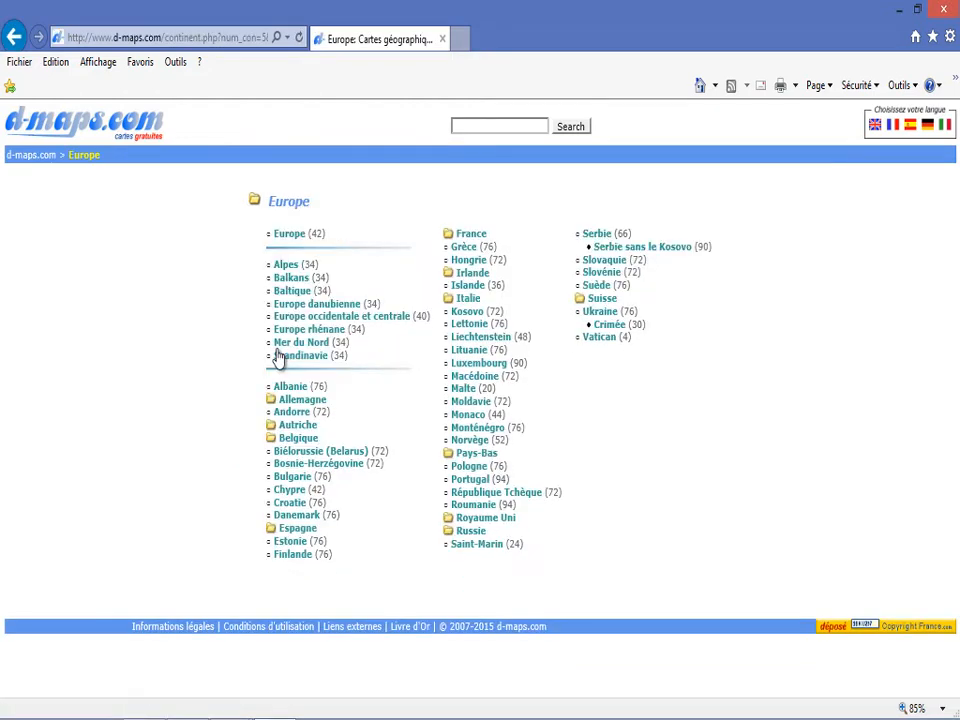
{"action": "left_click", "coordinate": [470, 237]}
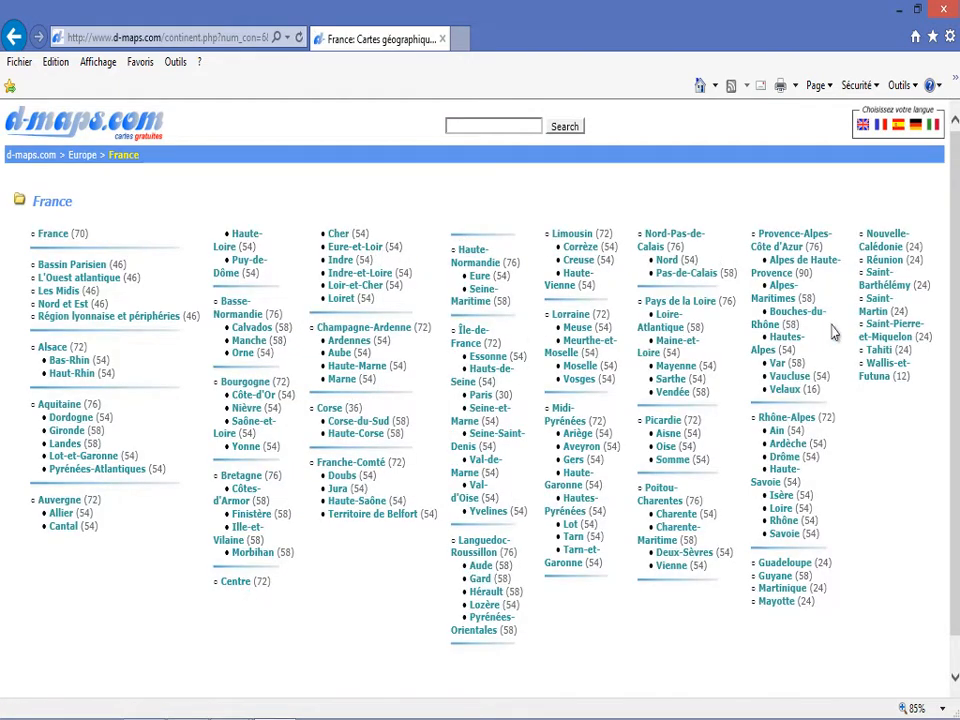
{"action": "left_click", "coordinate": [50, 233]}
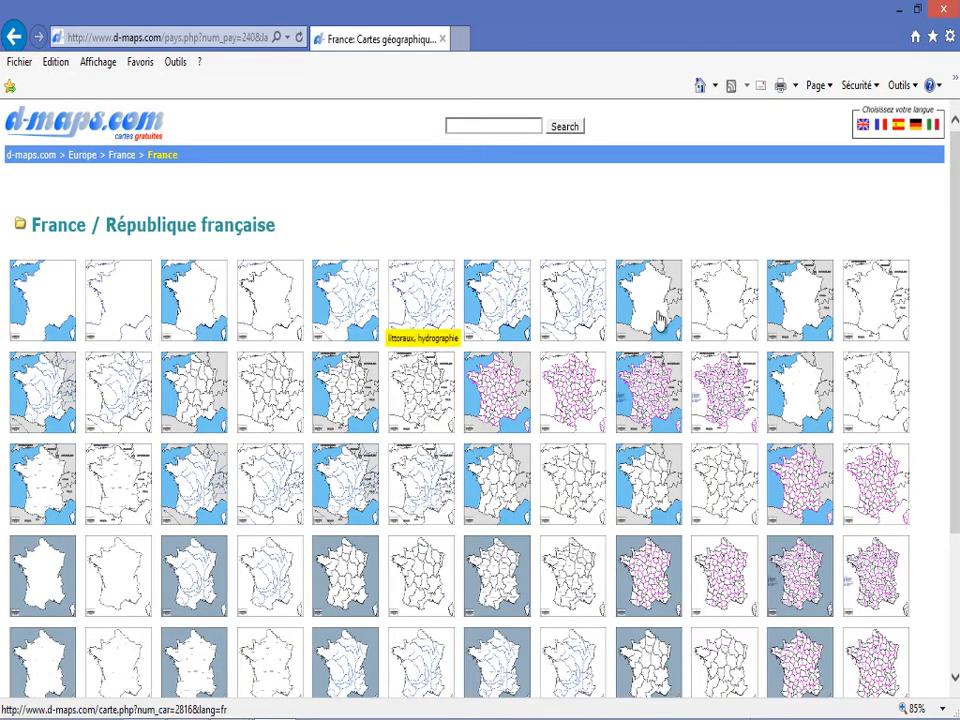
{"action": "scroll", "coordinate": [957, 190], "scroll_direction": "down", "scroll_amount": 1}
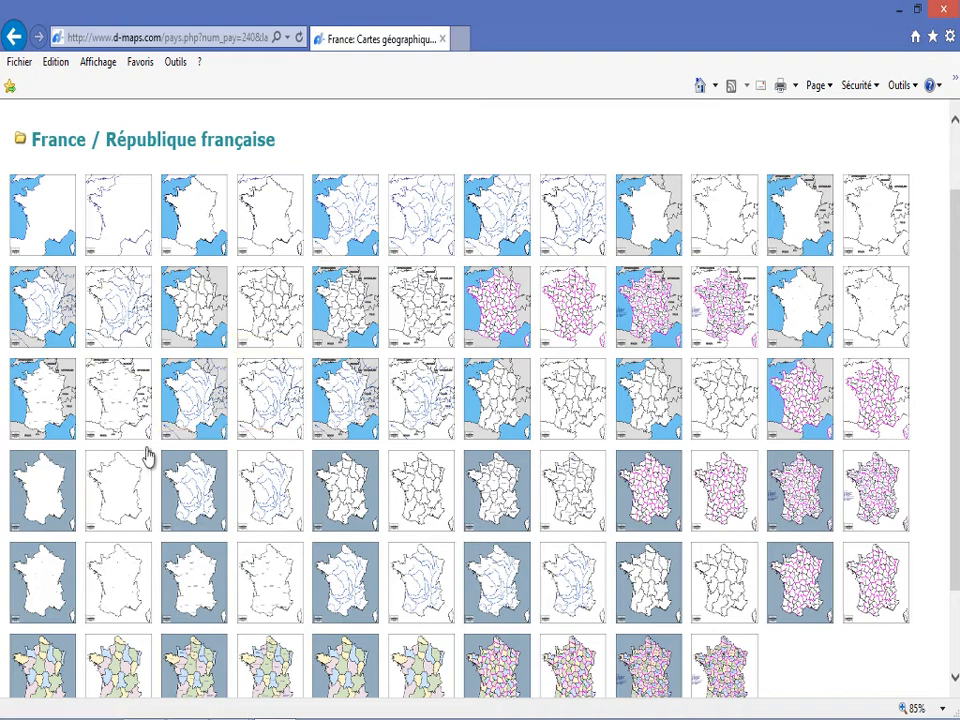
{"action": "scroll", "coordinate": [158, 434], "scroll_direction": "down", "scroll_amount": 1}
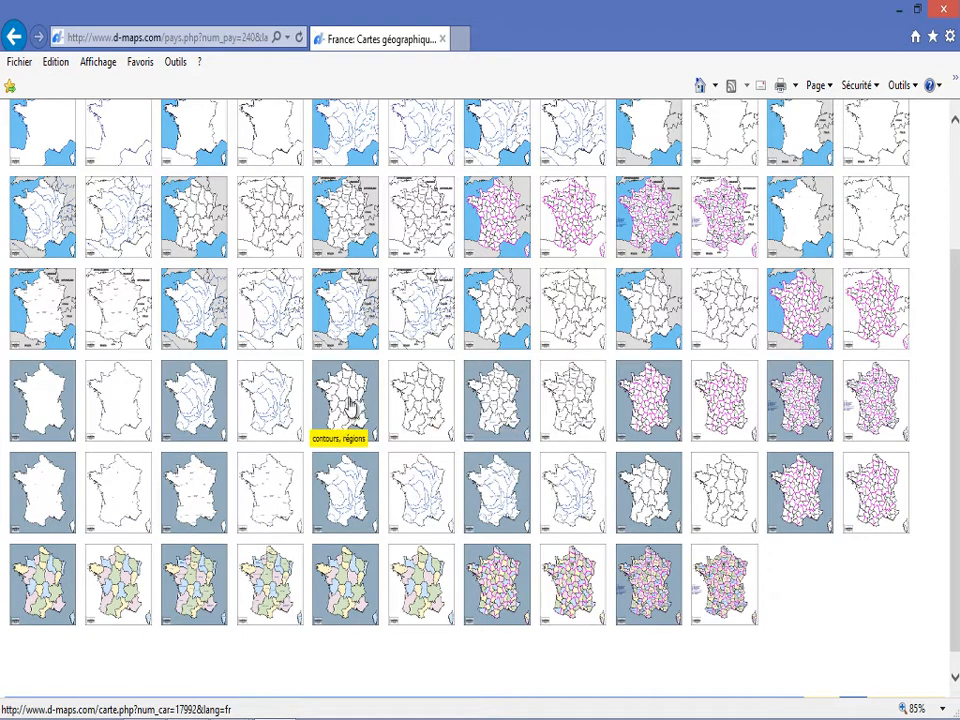
{"action": "left_click", "coordinate": [421, 402]}
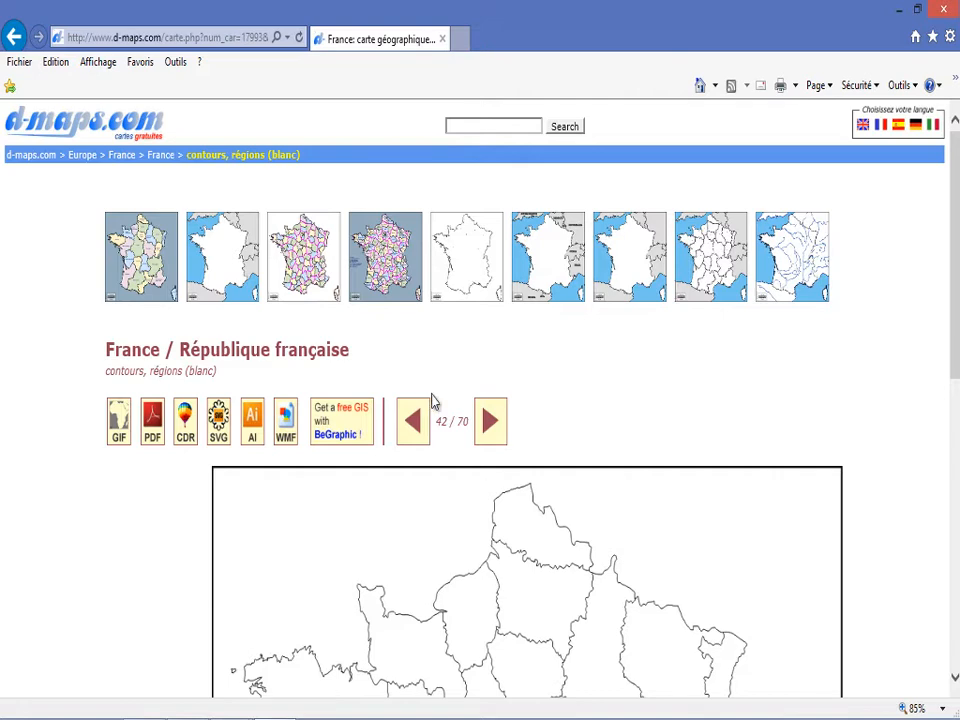
Step: Look over the whole France regions map and open its WMF version
{"action": "scroll", "coordinate": [570, 418], "scroll_direction": "down", "scroll_amount": 3}
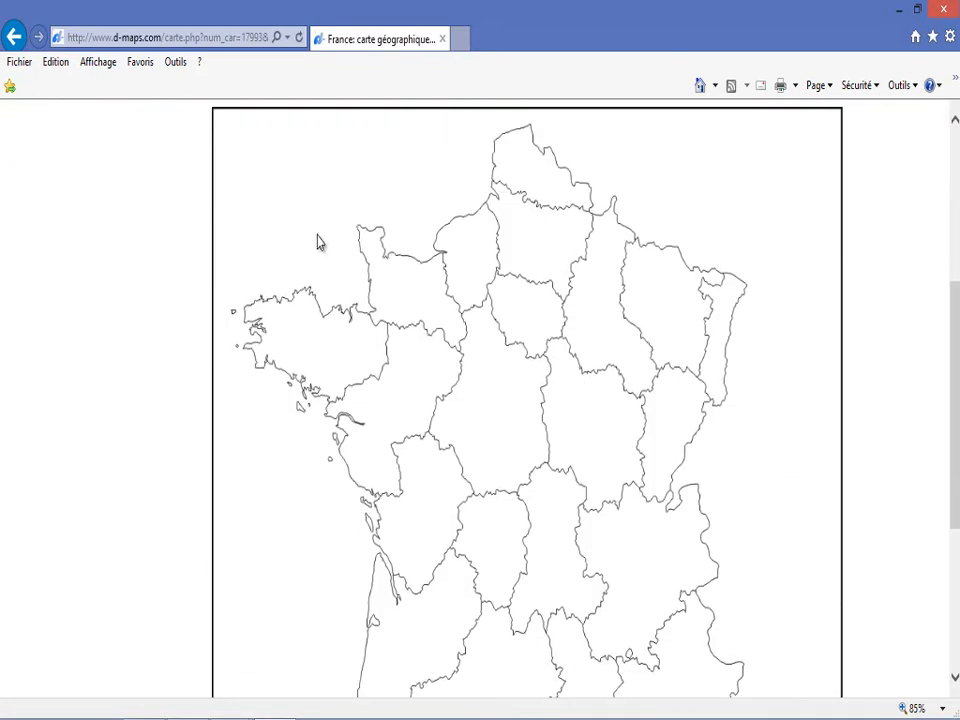
{"action": "left_click_drag", "start_coordinate": [956, 318], "coordinate": [956, 410]}
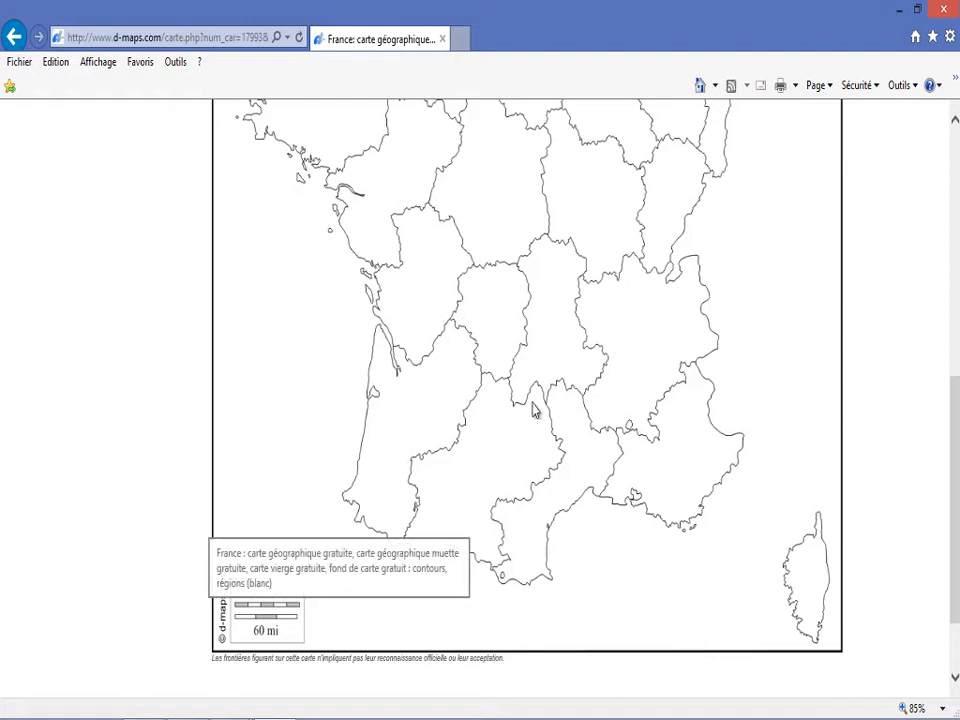
{"action": "left_click_drag", "start_coordinate": [953, 510], "coordinate": [957, 362]}
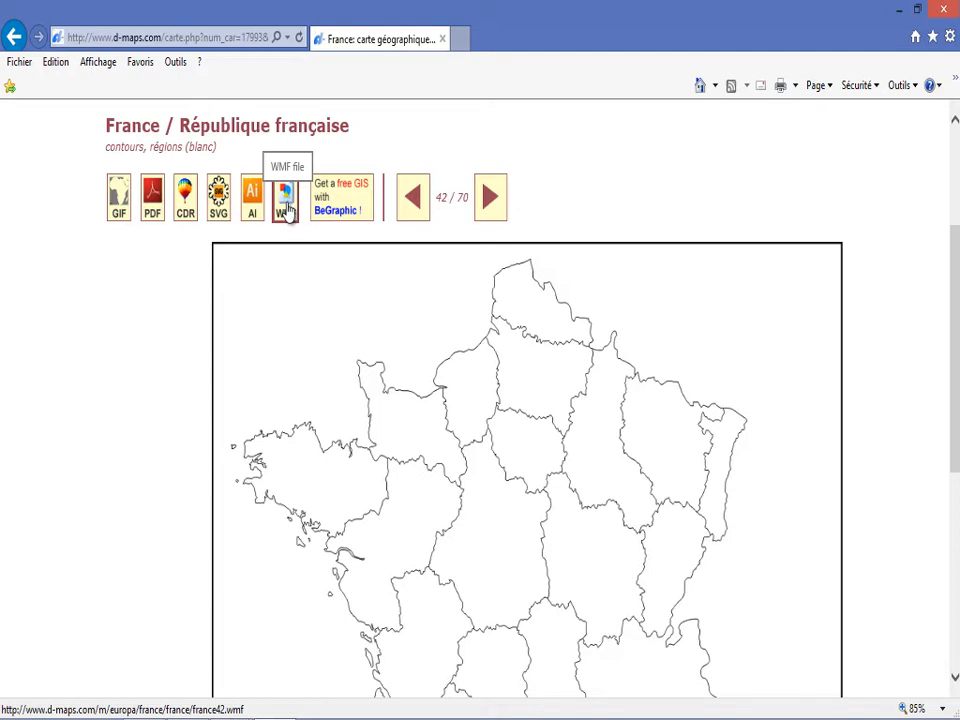
{"action": "left_click", "coordinate": [286, 208]}
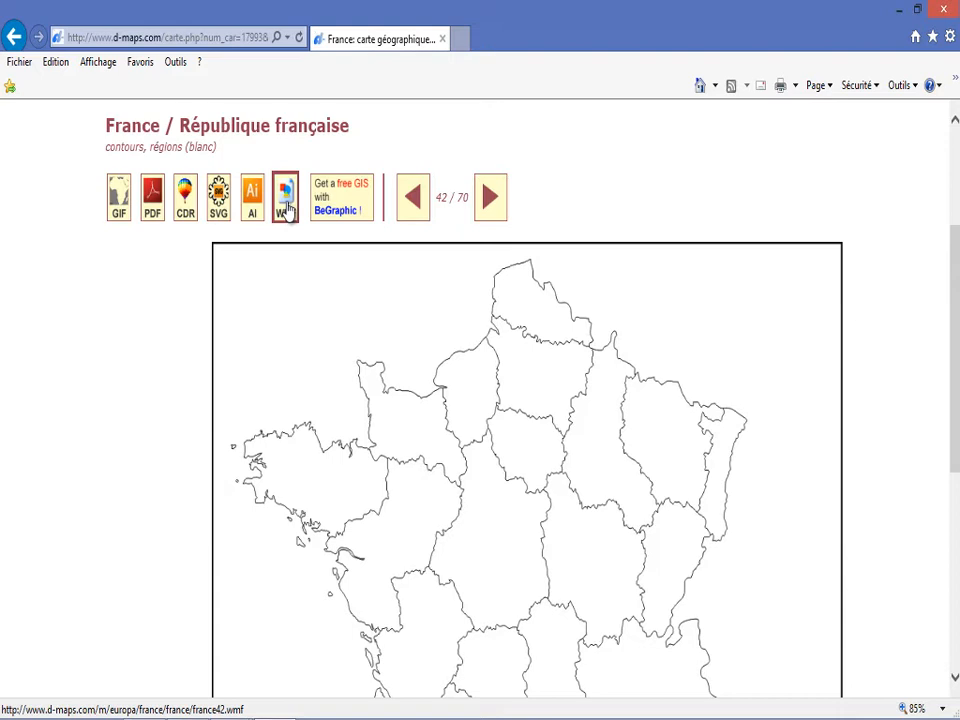
{"action": "left_click", "coordinate": [286, 204]}
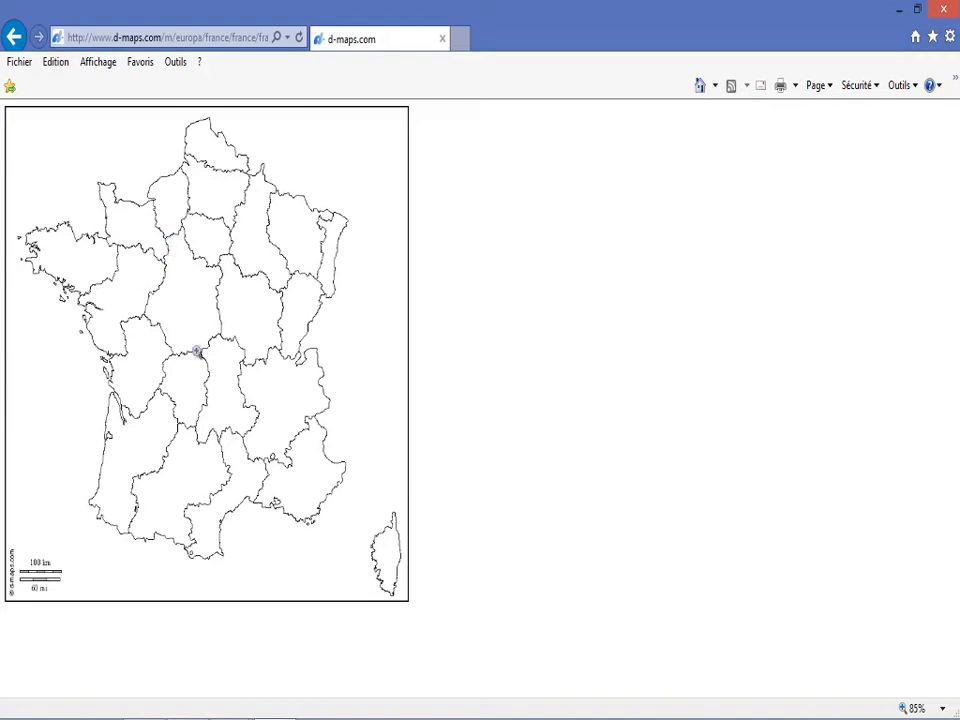
{"action": "mouse_move", "coordinate": [142, 705]}
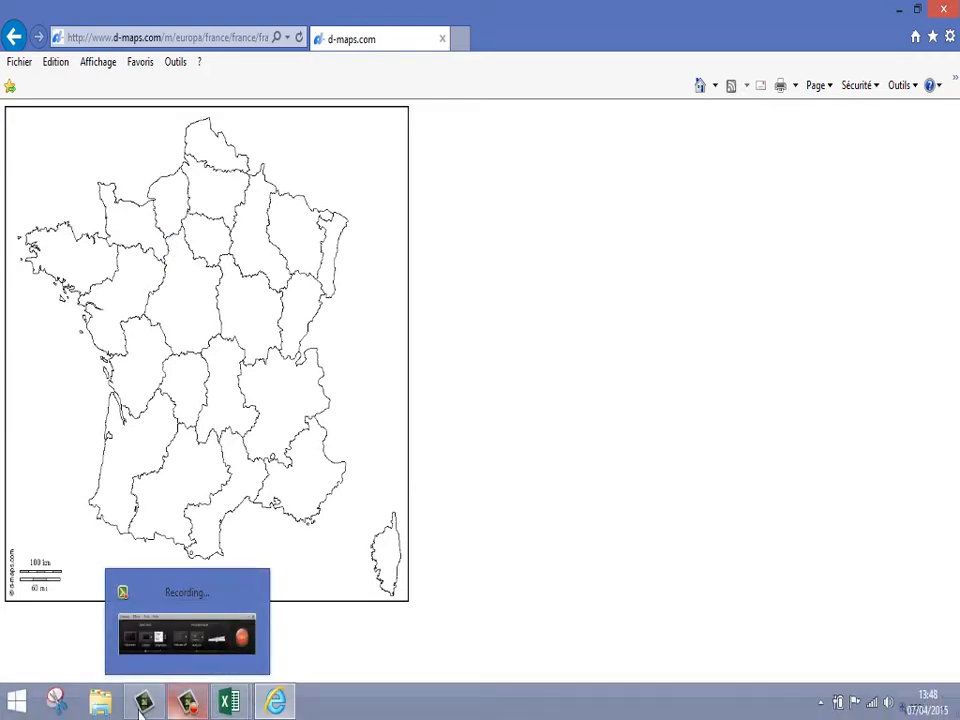
{"action": "left_click", "coordinate": [160, 317]}
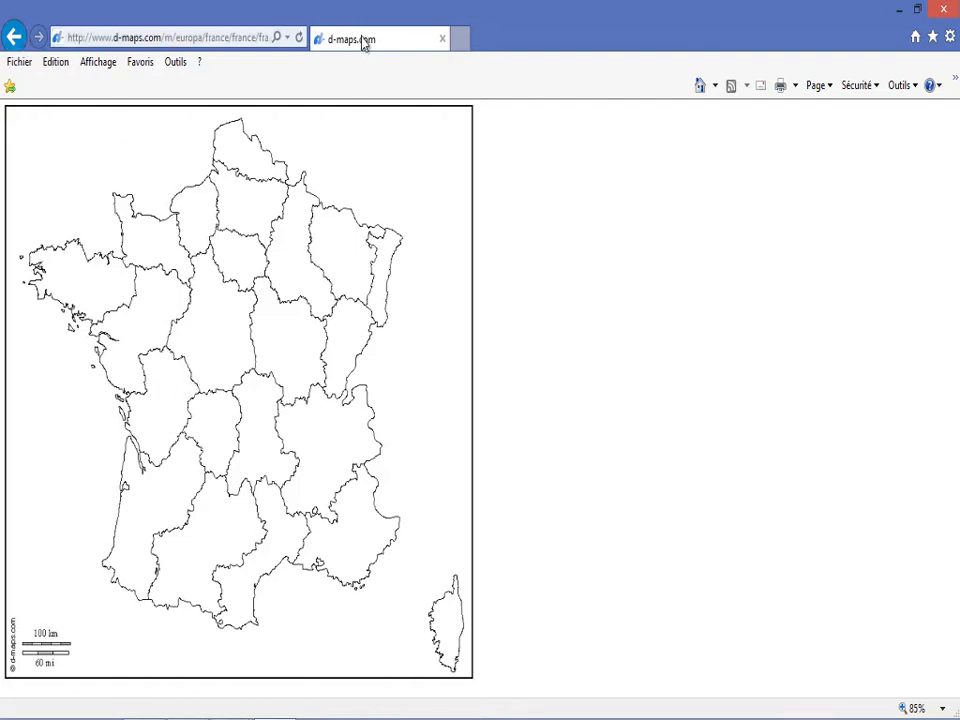
{"action": "left_click", "coordinate": [121, 207]}
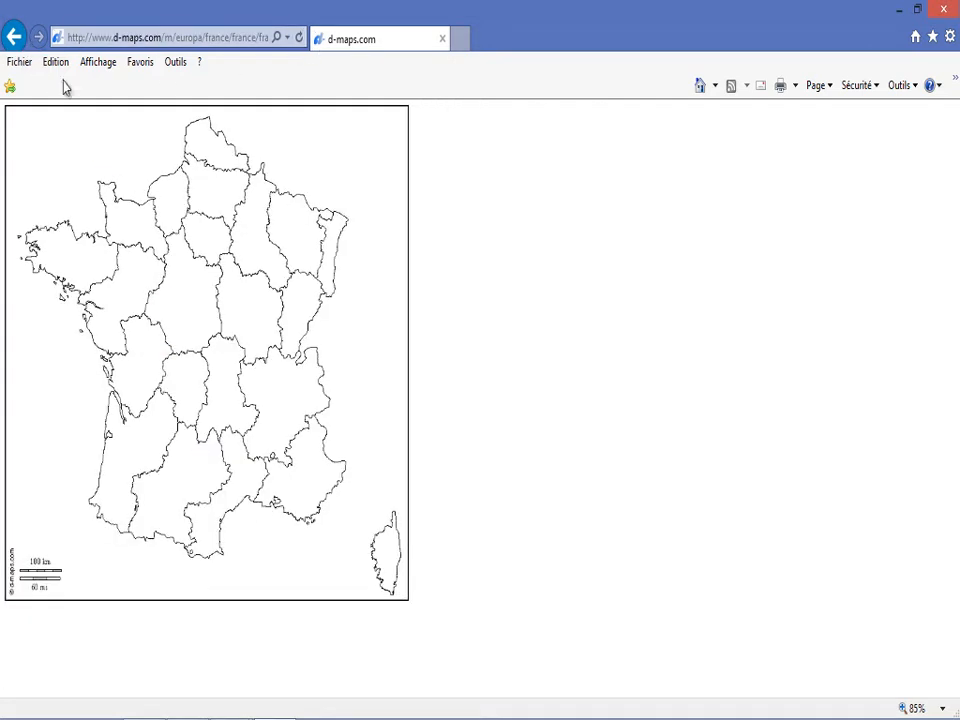
{"action": "left_click", "coordinate": [14, 37]}
{"action": "left_click", "coordinate": [288, 200]}
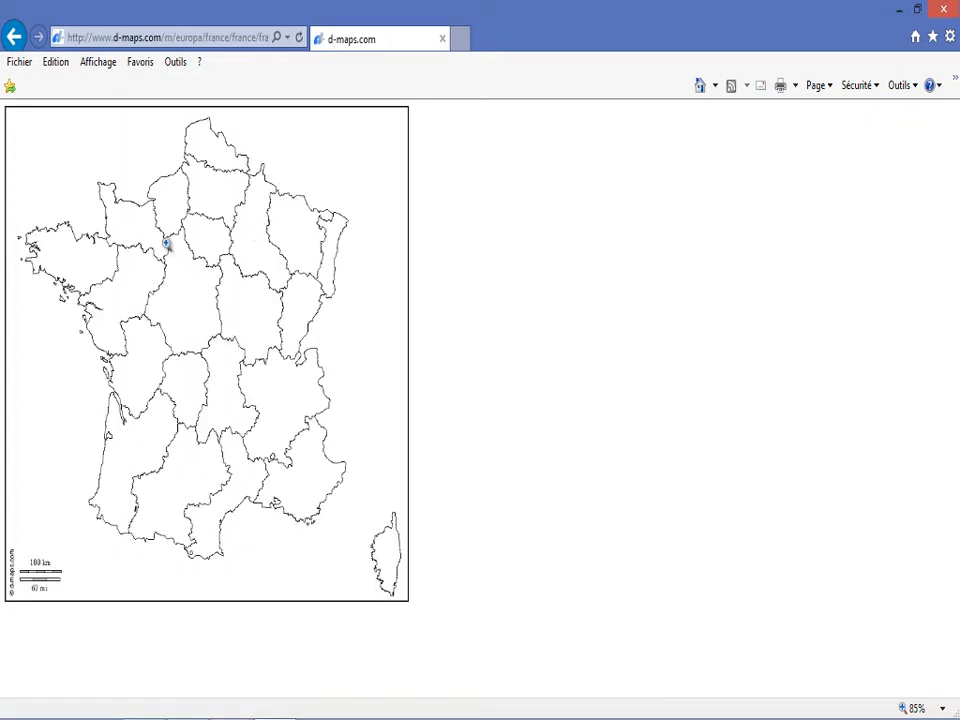
{"action": "left_click", "coordinate": [19, 64]}
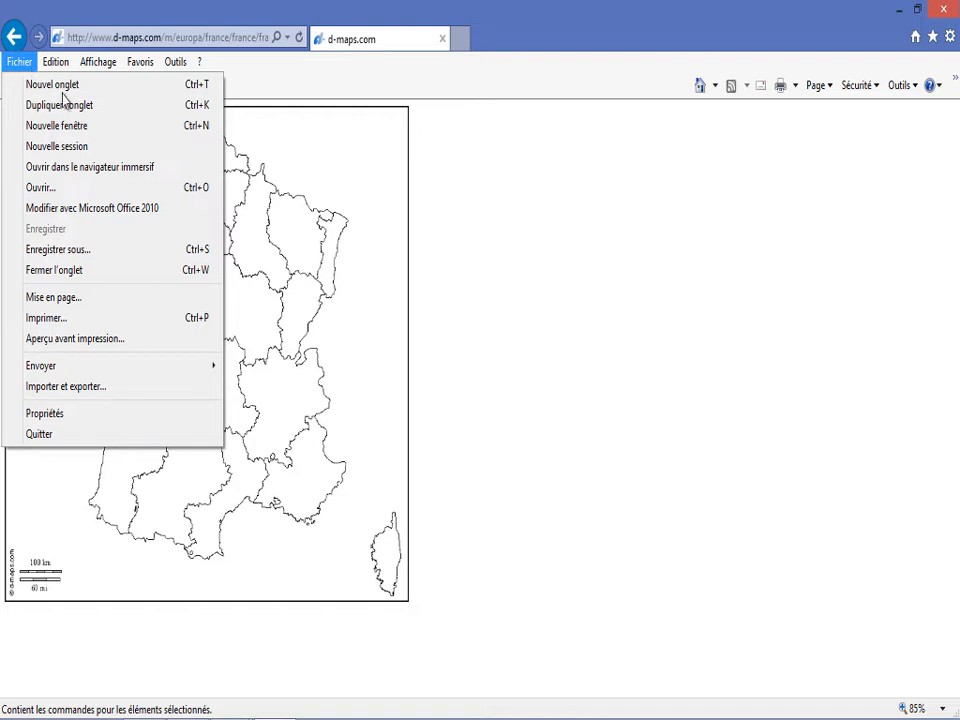
{"action": "left_click", "coordinate": [262, 205]}
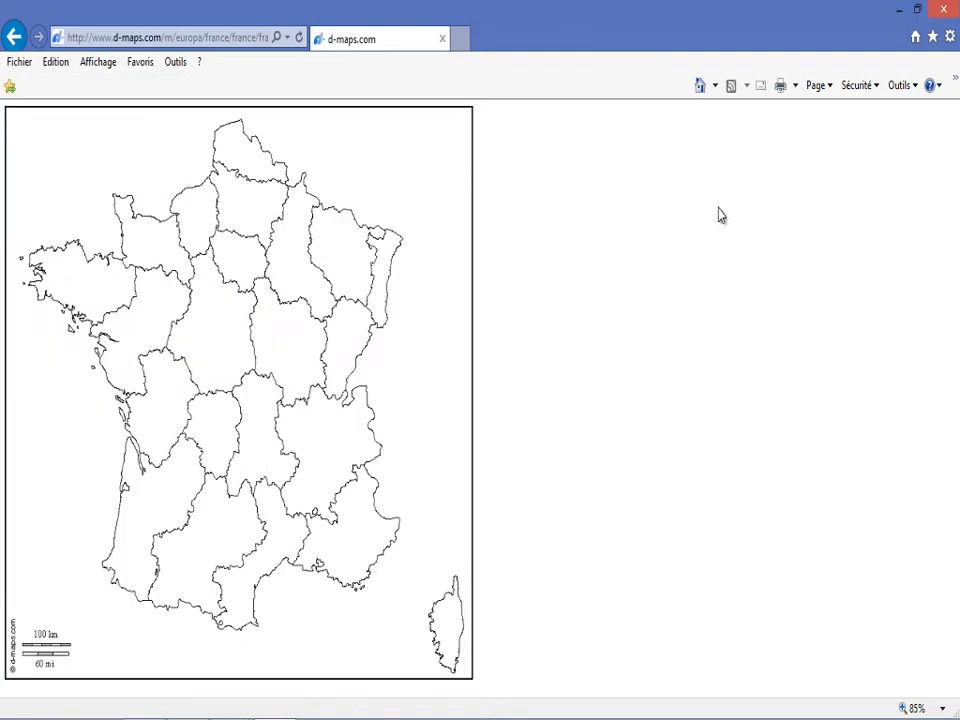
Step: Switch to Excel and bring up the blank workbook Classeur1
{"action": "mouse_move", "coordinate": [212, 716]}
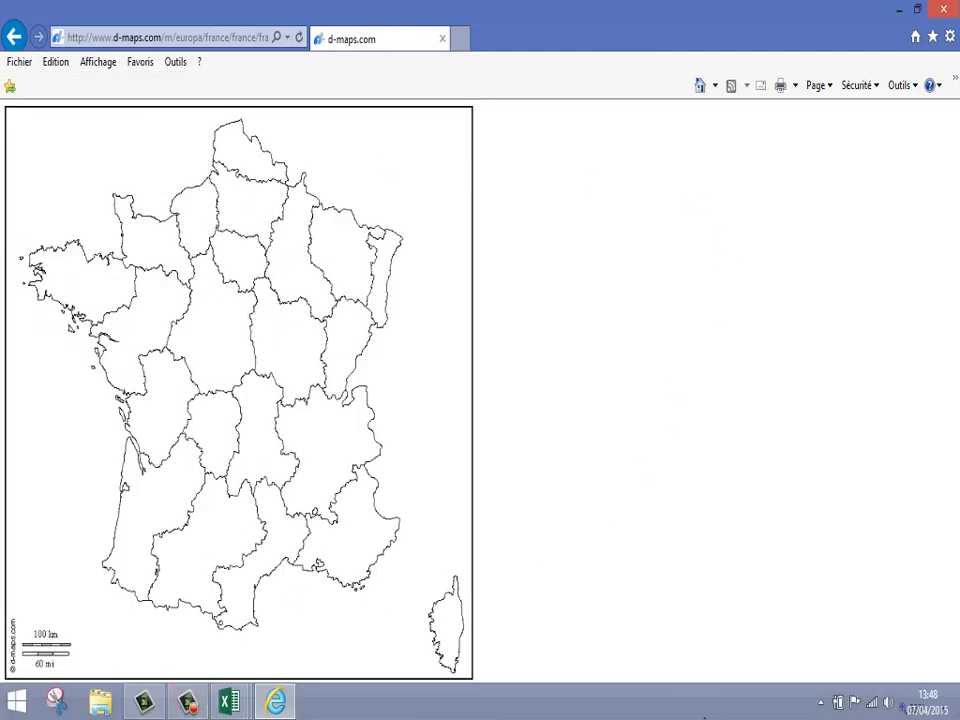
{"action": "left_click", "coordinate": [229, 703]}
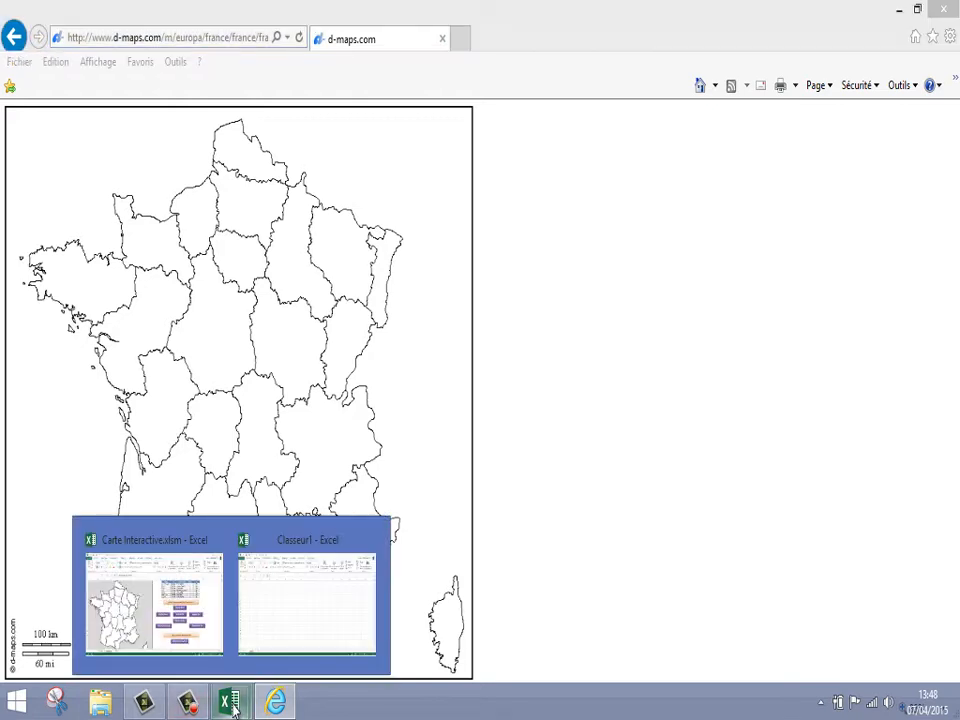
{"action": "left_click", "coordinate": [308, 626]}
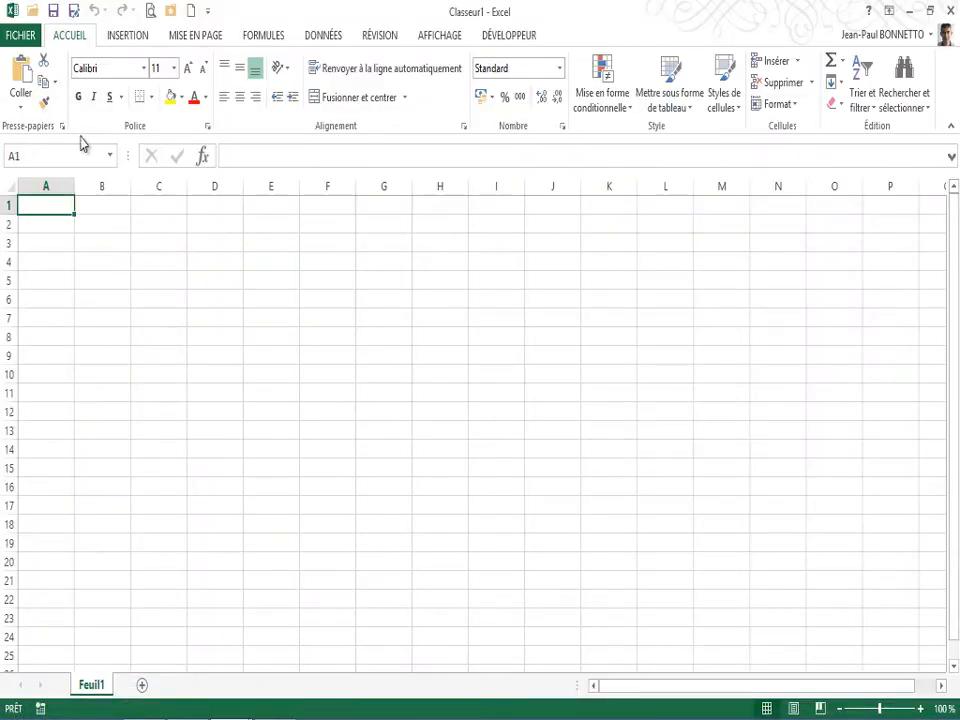
Step: Insert the picture france41.wmf from the Téléchargements folder into the sheet and look over the whole map
{"action": "left_click", "coordinate": [128, 36]}
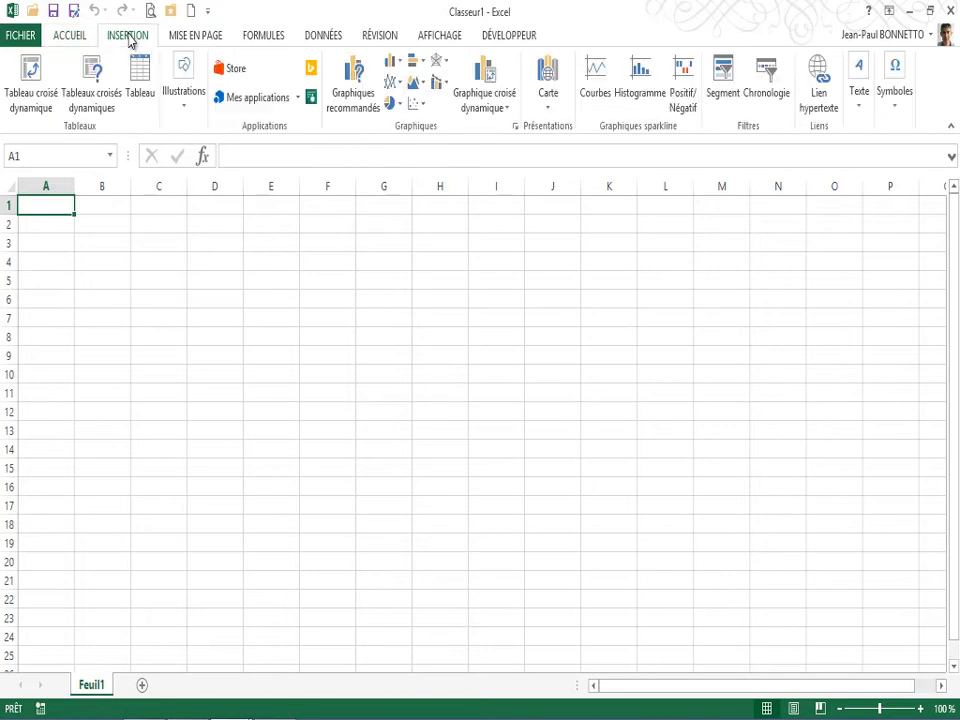
{"action": "left_click", "coordinate": [188, 112]}
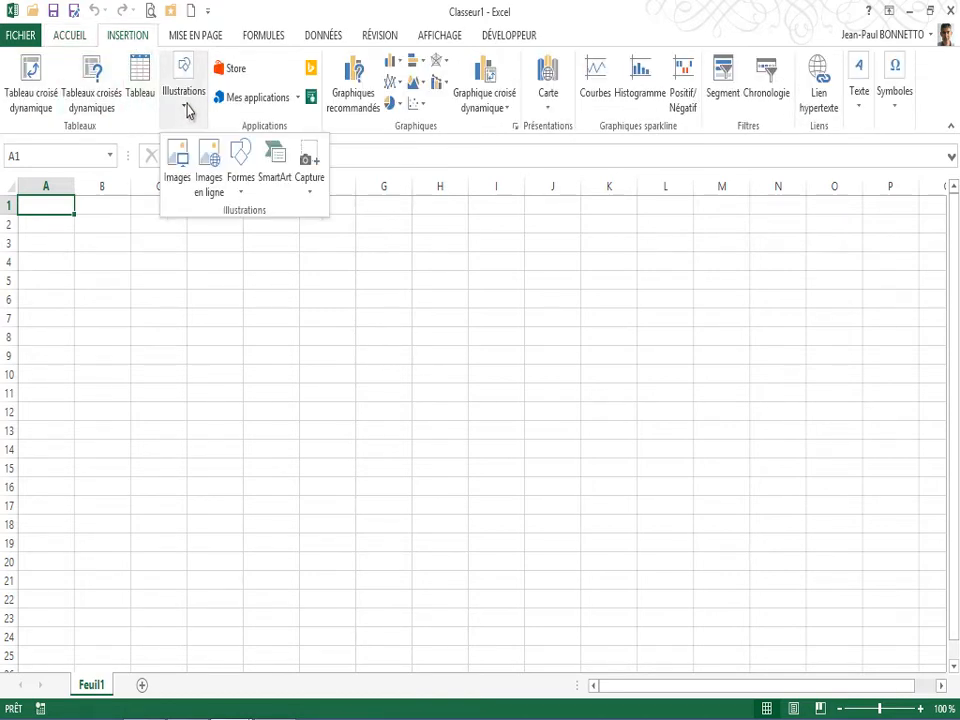
{"action": "left_click", "coordinate": [180, 160]}
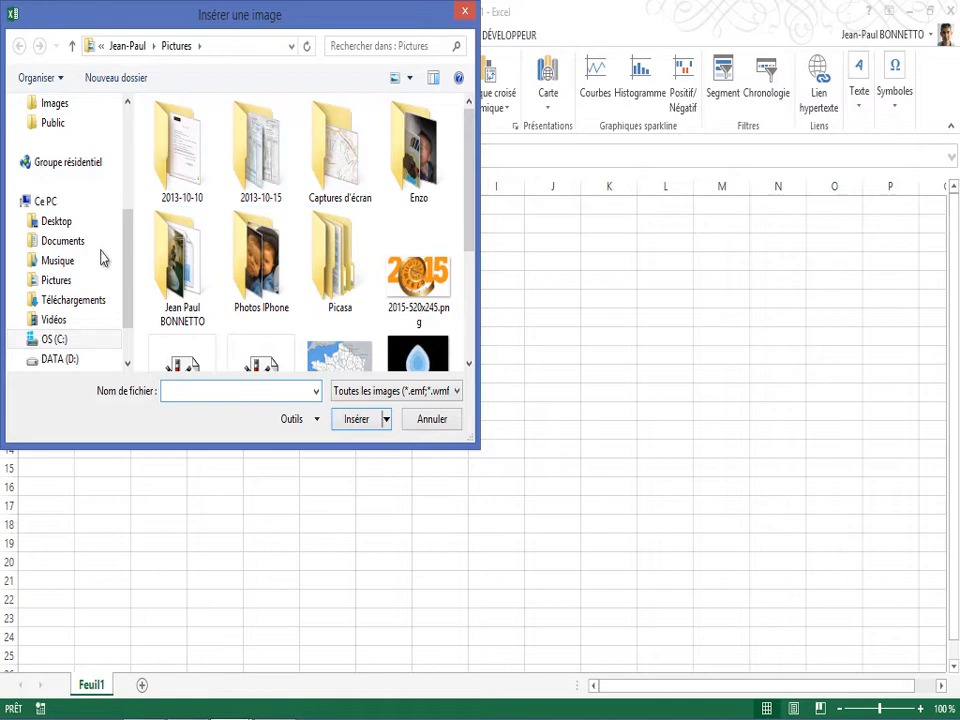
{"action": "left_click", "coordinate": [80, 302]}
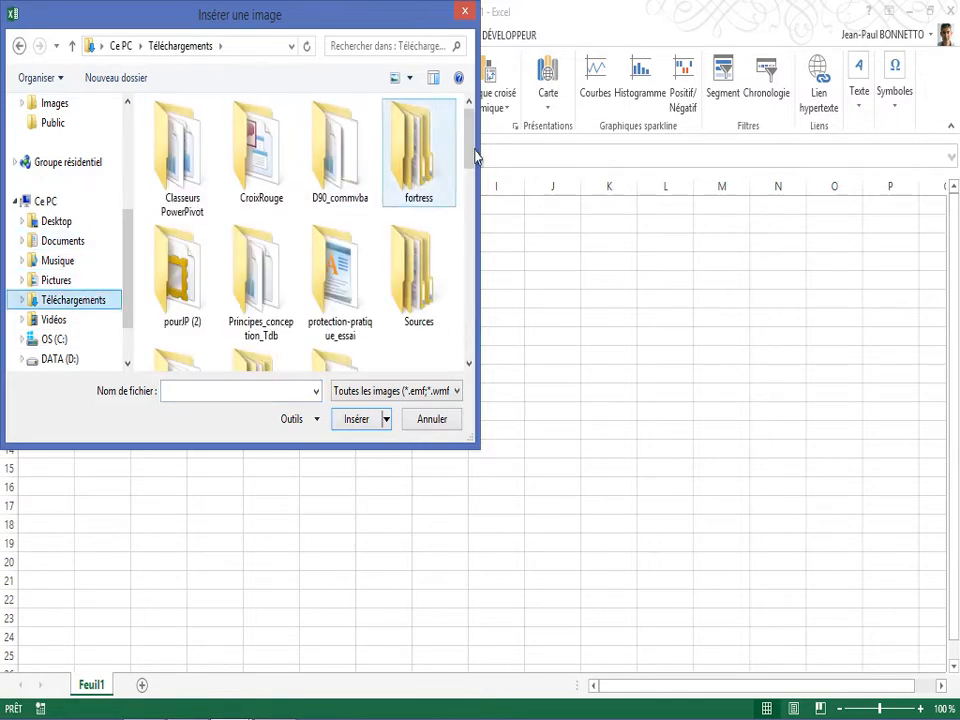
{"action": "scroll", "coordinate": [474, 160], "scroll_direction": "down", "scroll_amount": 1}
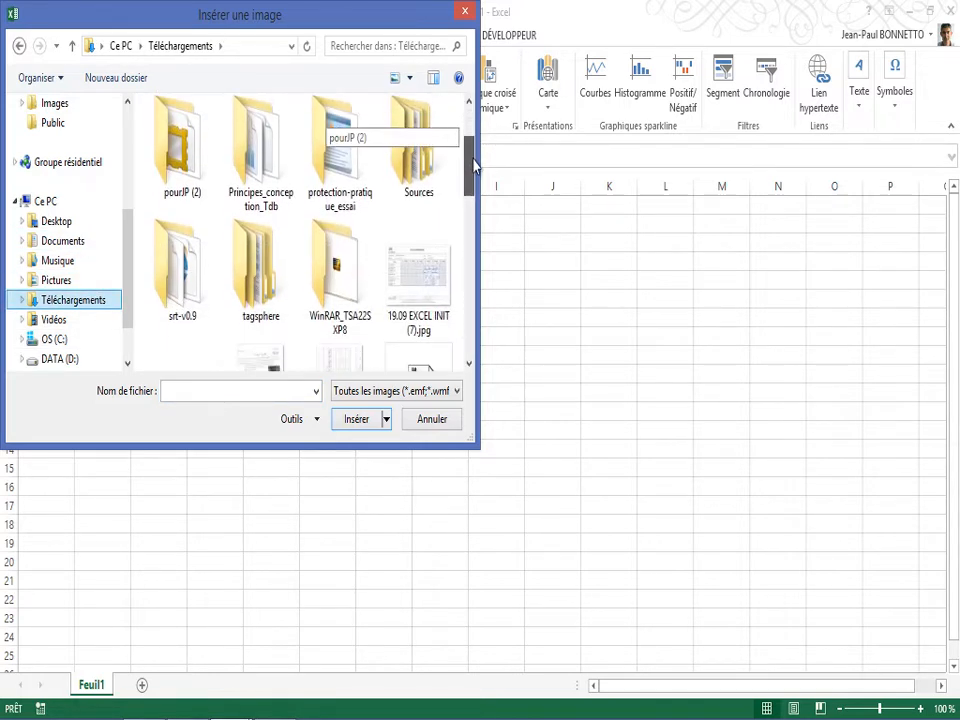
{"action": "scroll", "coordinate": [476, 170], "scroll_direction": "down", "scroll_amount": 1}
{"action": "scroll", "coordinate": [476, 196], "scroll_direction": "down", "scroll_amount": 1}
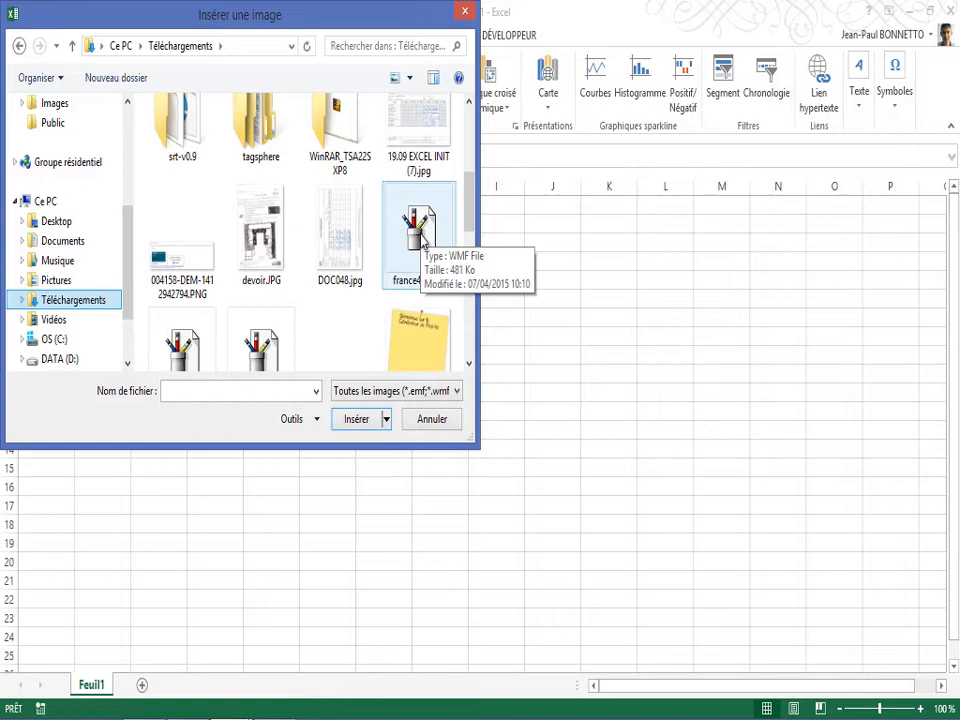
{"action": "left_click", "coordinate": [423, 242]}
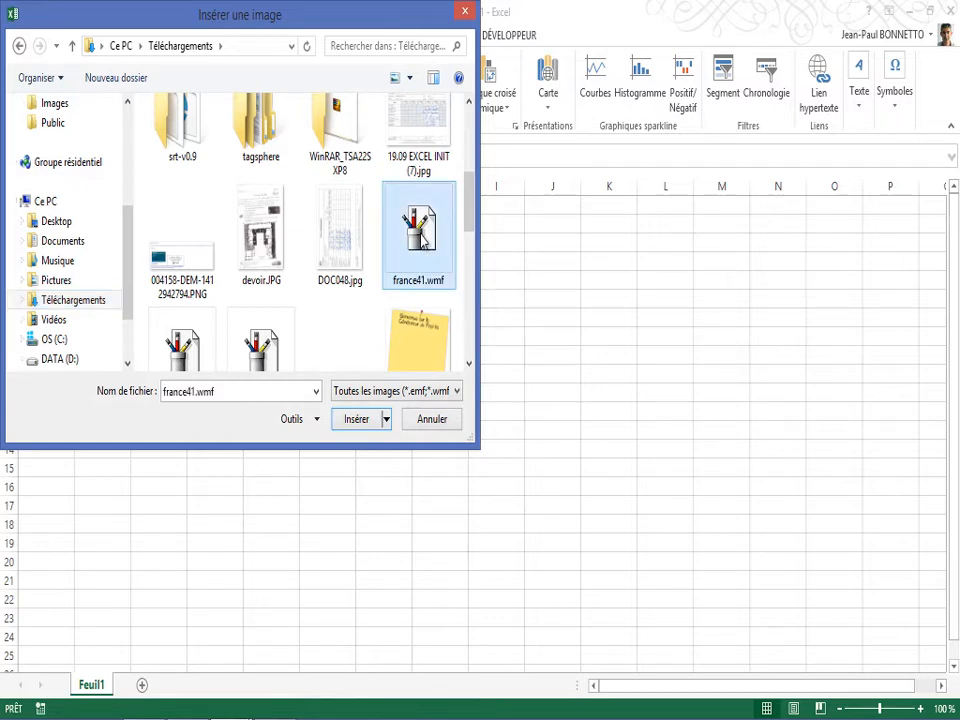
{"action": "left_click", "coordinate": [368, 421]}
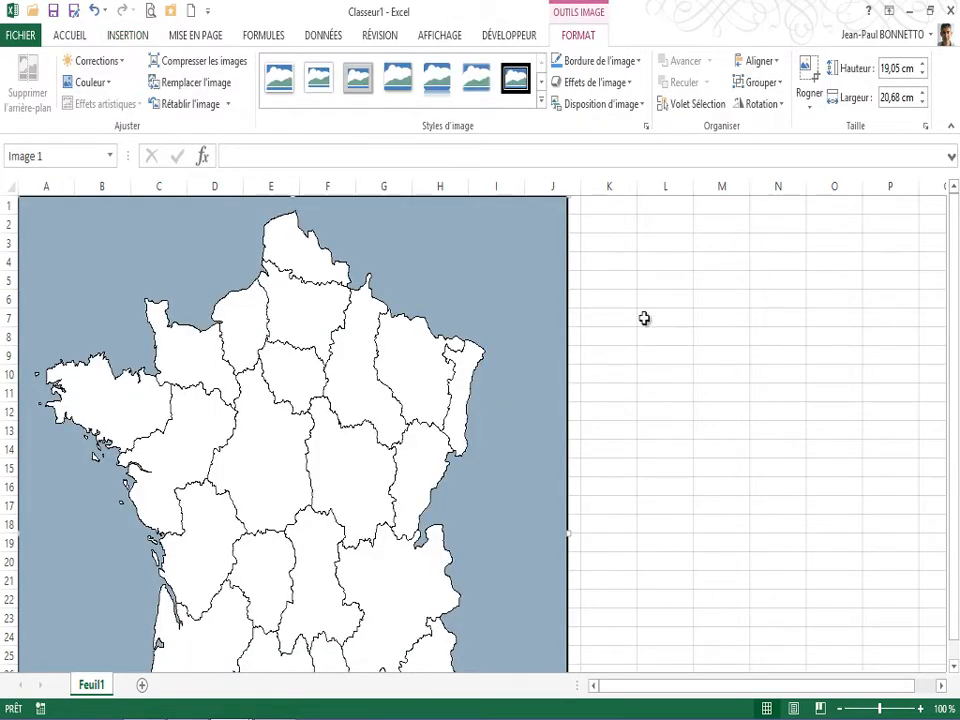
{"action": "scroll", "coordinate": [644, 318], "scroll_direction": "down", "scroll_amount": 7}
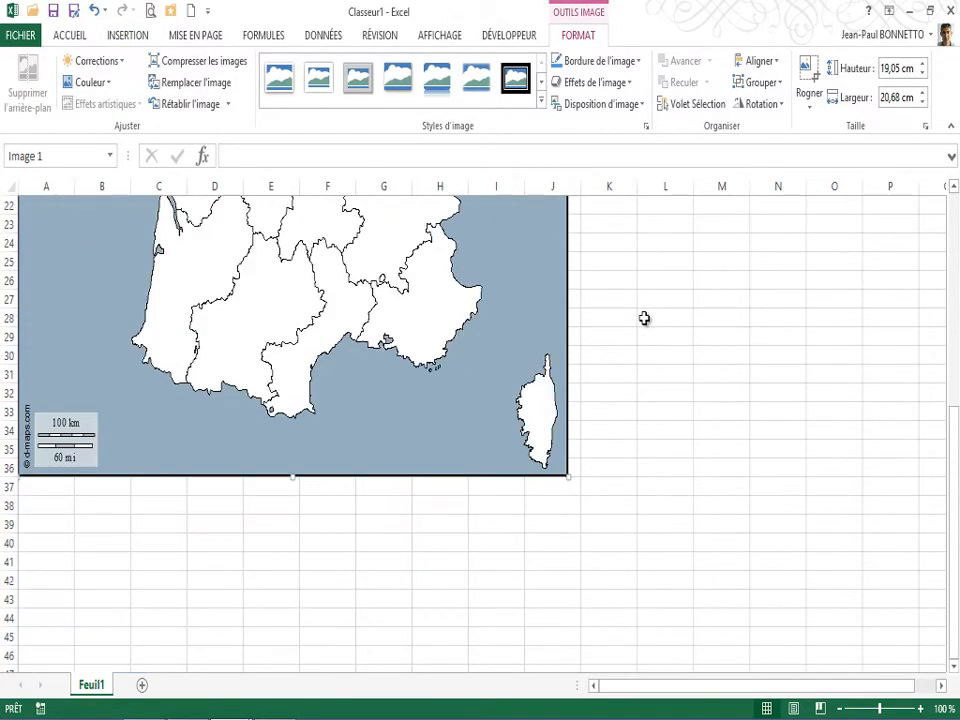
{"action": "scroll", "coordinate": [644, 318], "scroll_direction": "up", "scroll_amount": 3}
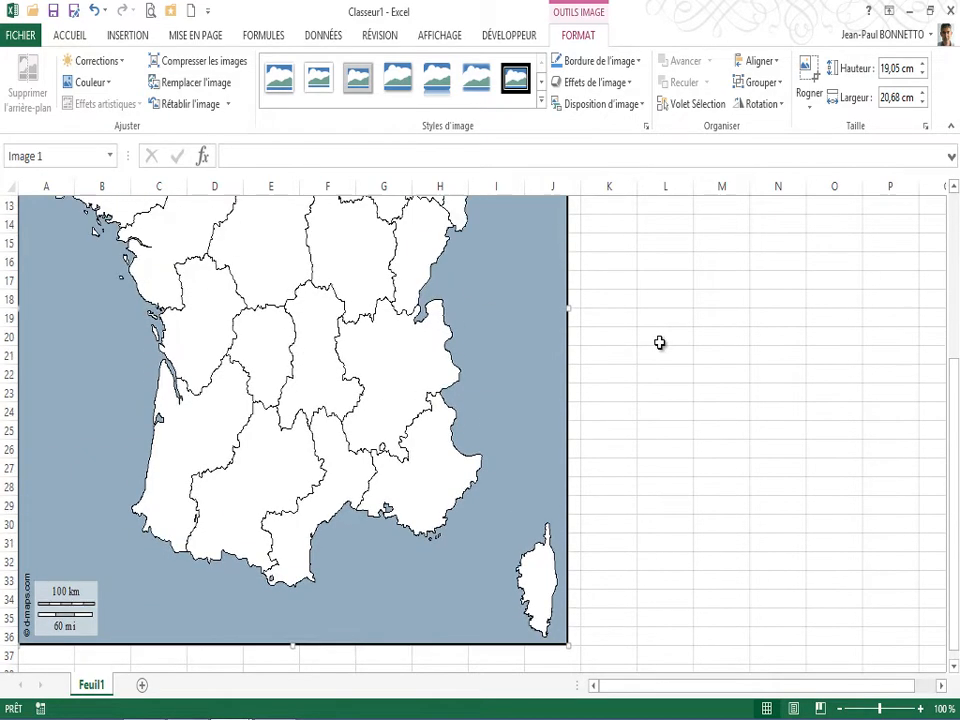
{"action": "scroll", "coordinate": [659, 343], "scroll_direction": "up", "scroll_amount": 4}
{"action": "scroll", "coordinate": [659, 343], "scroll_direction": "down", "scroll_amount": 1}
{"action": "scroll", "coordinate": [659, 343], "scroll_direction": "up", "scroll_amount": 1}
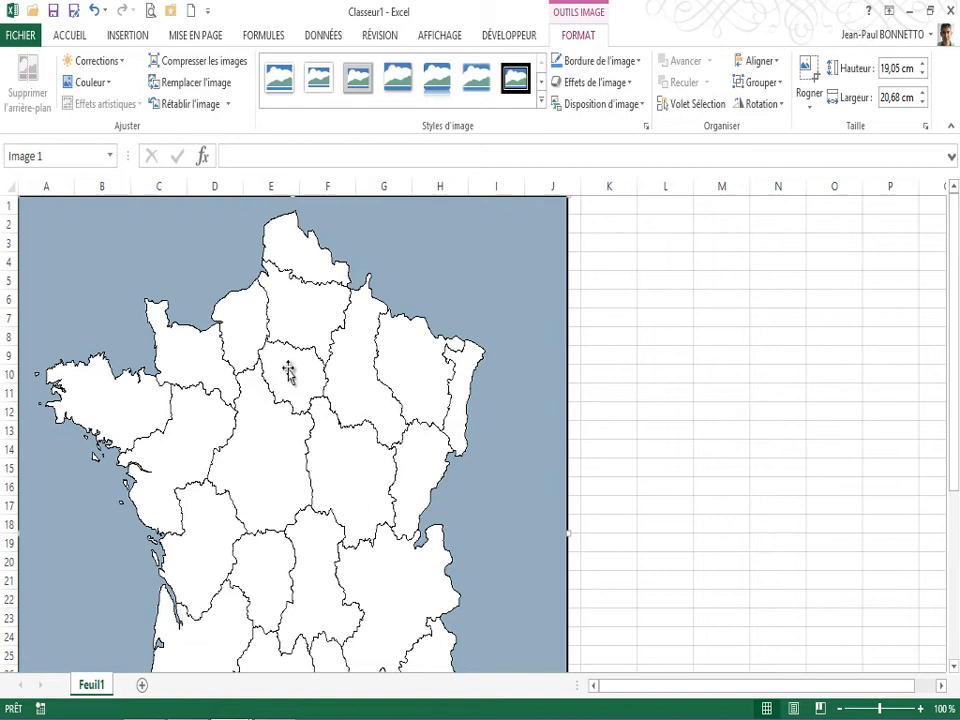
{"action": "right_click", "coordinate": [253, 336]}
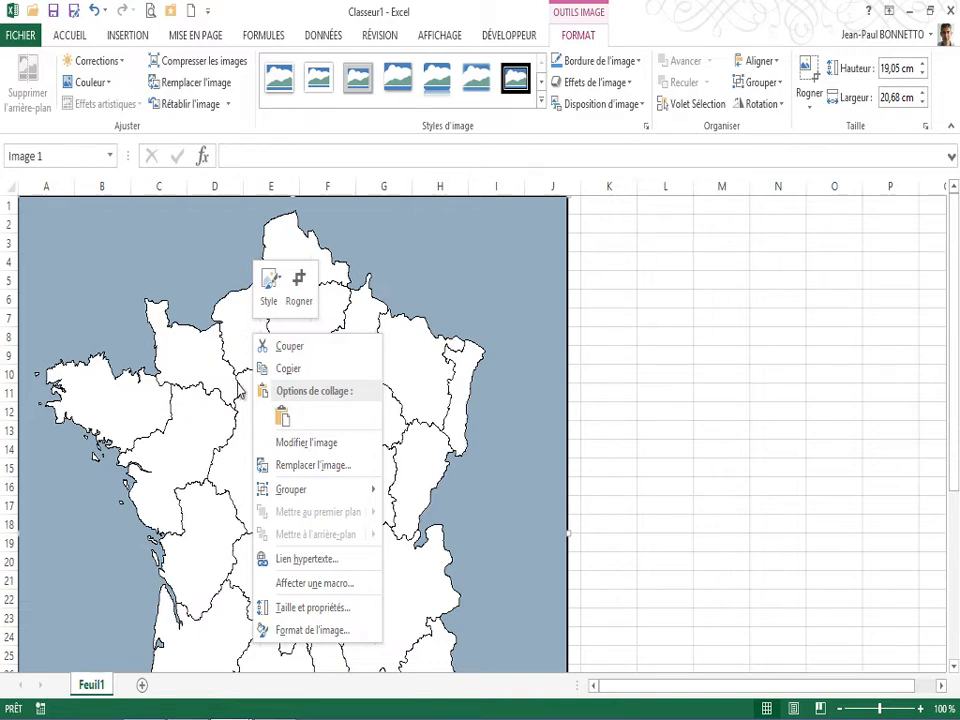
{"action": "mouse_move", "coordinate": [287, 497]}
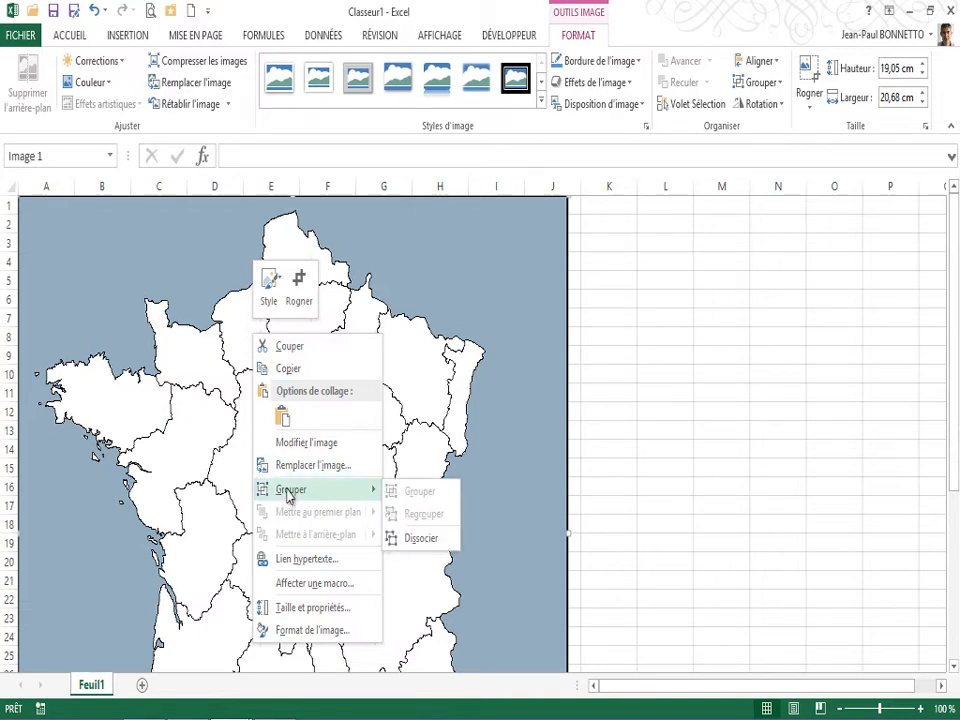
{"action": "left_click", "coordinate": [431, 380]}
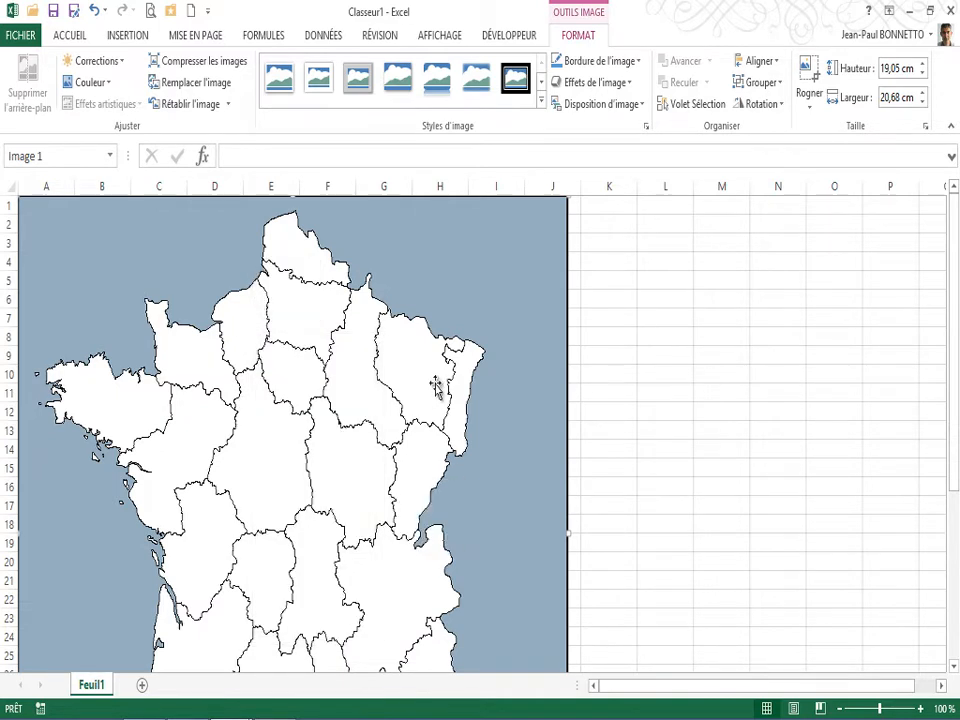
{"action": "left_click", "coordinate": [778, 84]}
{"action": "left_click", "coordinate": [305, 299]}
Step: Ungroup the imported France map picture, agreeing to convert it into a Microsoft Office drawing object
{"action": "left_click", "coordinate": [758, 83]}
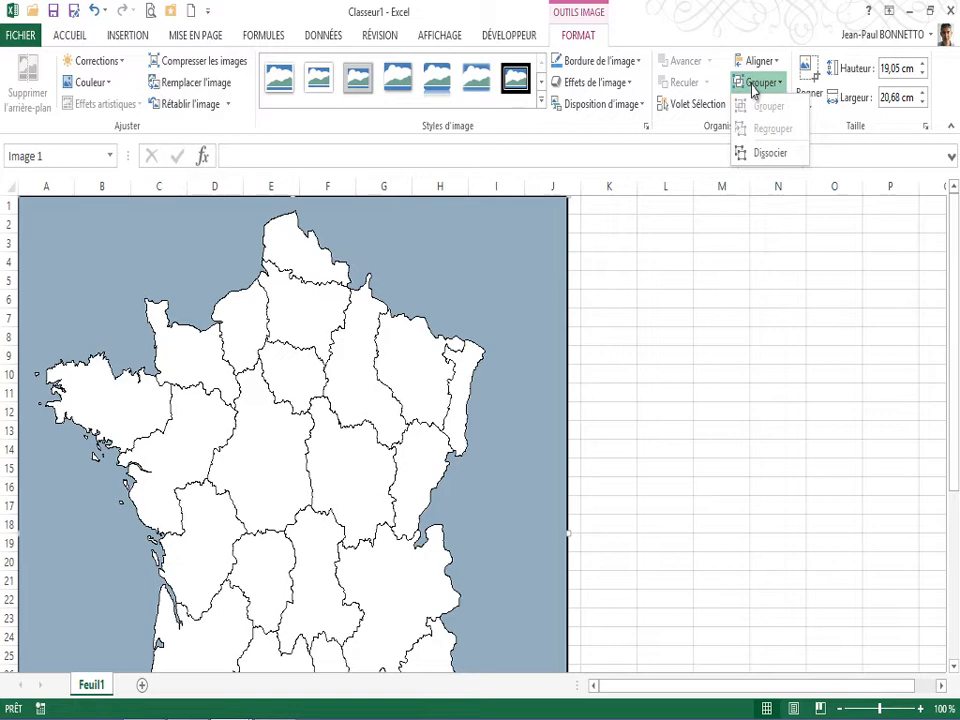
{"action": "left_click", "coordinate": [770, 155]}
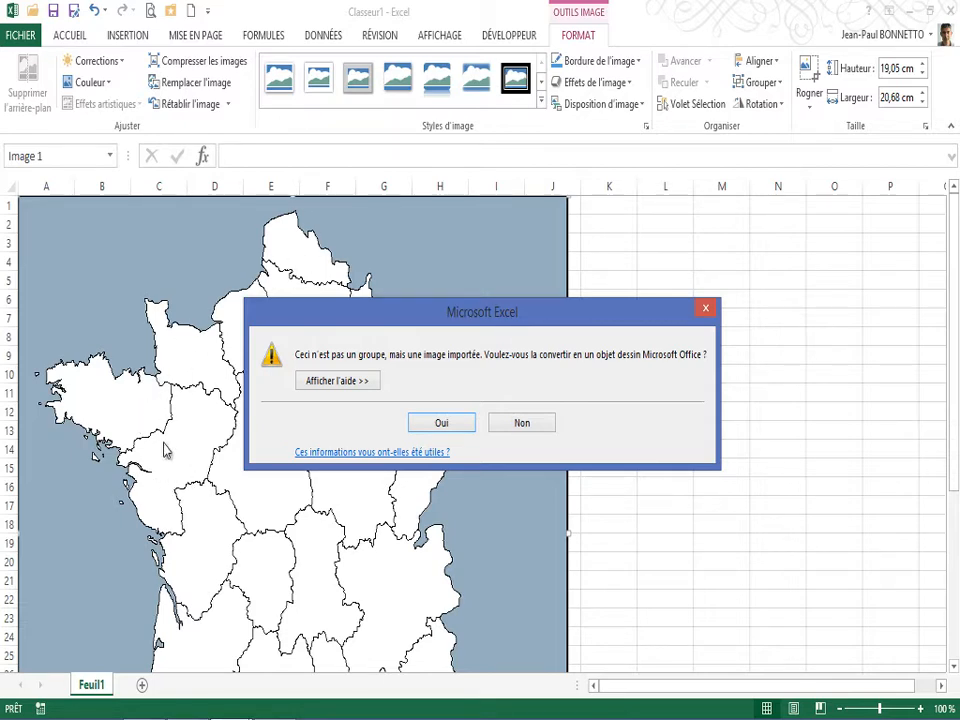
{"action": "left_click", "coordinate": [442, 424]}
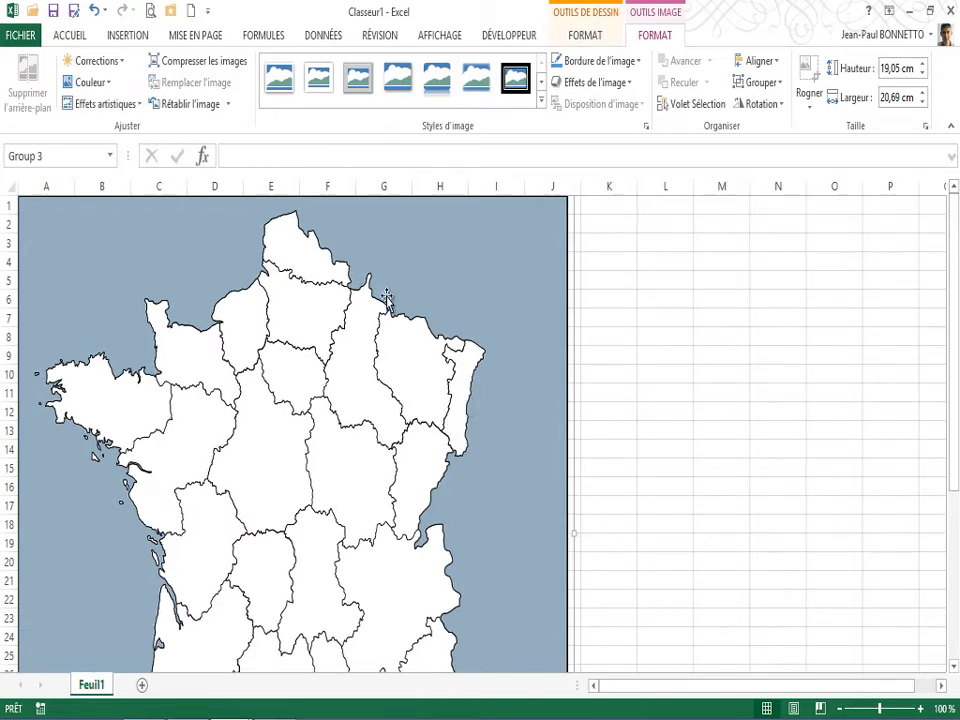
Step: Check that the northern, western and central regions can each be selected as separate shapes, and look over the southern part of the map
{"action": "left_click", "coordinate": [295, 256]}
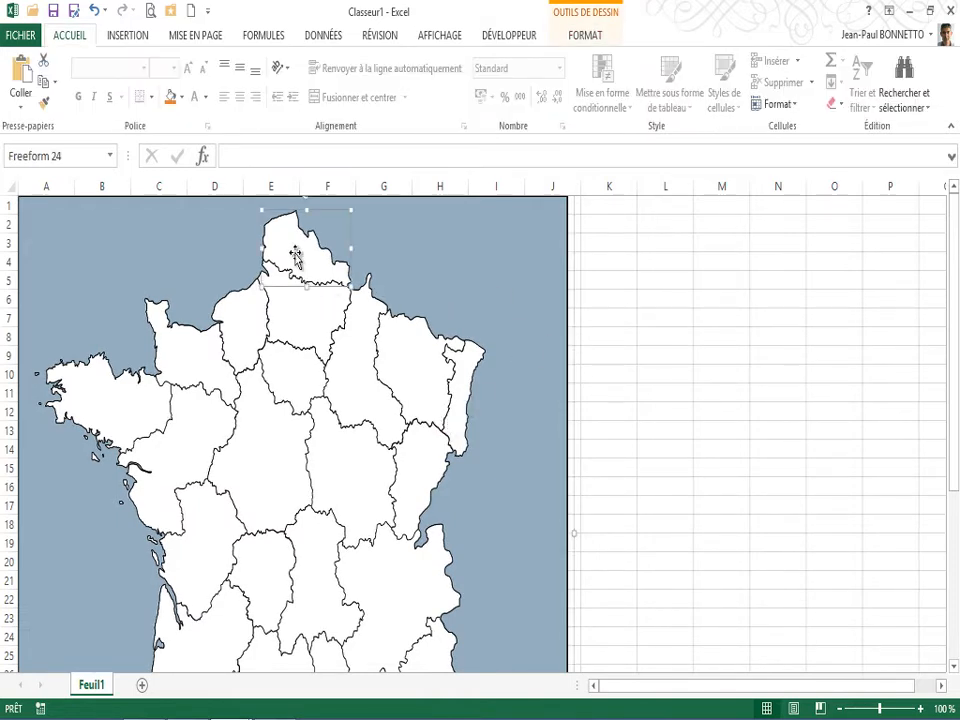
{"action": "left_click", "coordinate": [289, 318]}
{"action": "left_click", "coordinate": [236, 325]}
{"action": "left_click", "coordinate": [188, 350]}
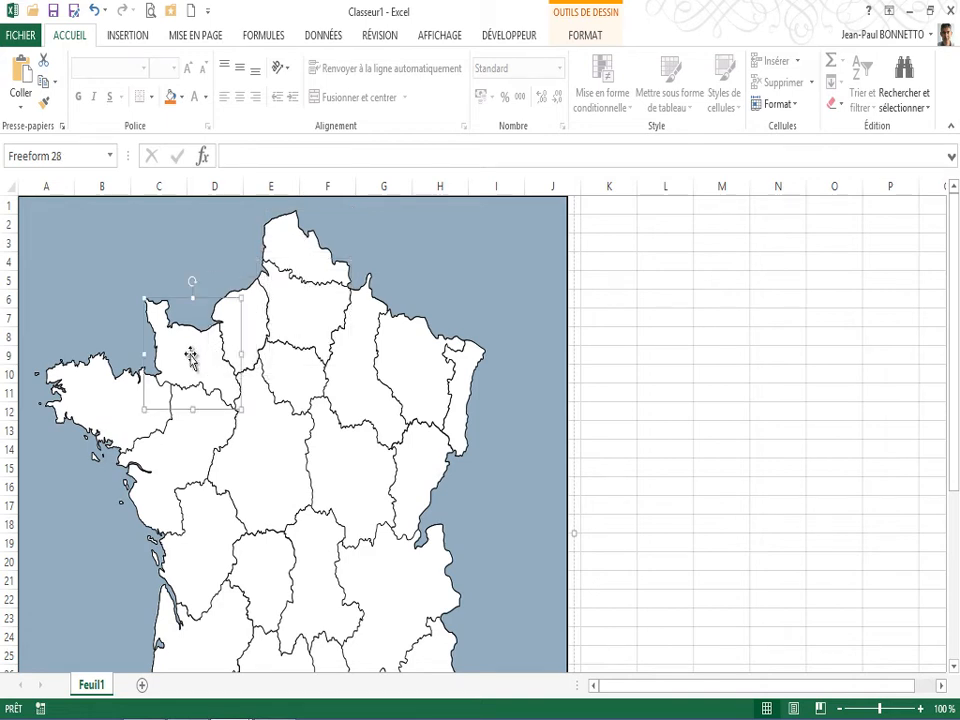
{"action": "left_click", "coordinate": [125, 410]}
{"action": "left_click", "coordinate": [197, 447]}
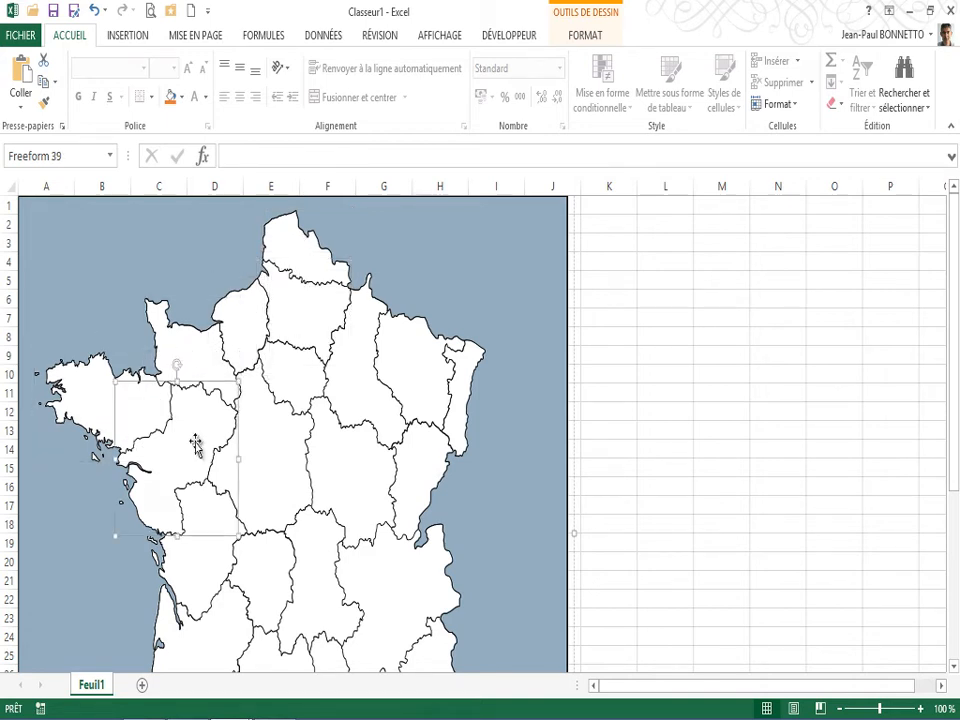
{"action": "left_click", "coordinate": [277, 447]}
{"action": "left_click", "coordinate": [343, 454]}
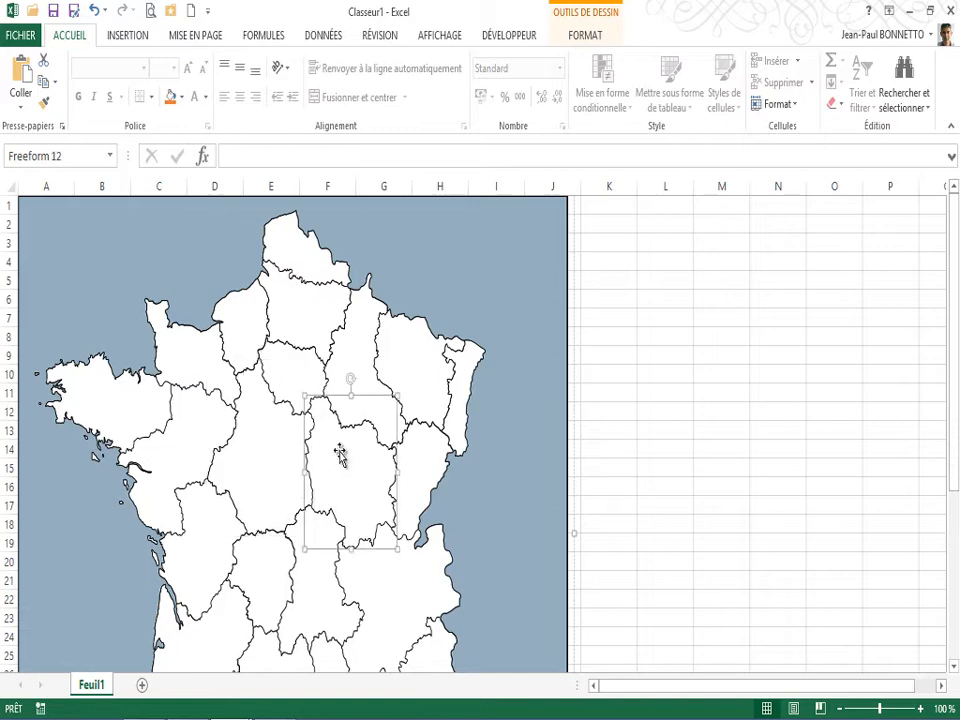
{"action": "scroll", "coordinate": [422, 285], "scroll_direction": "down", "scroll_amount": 5}
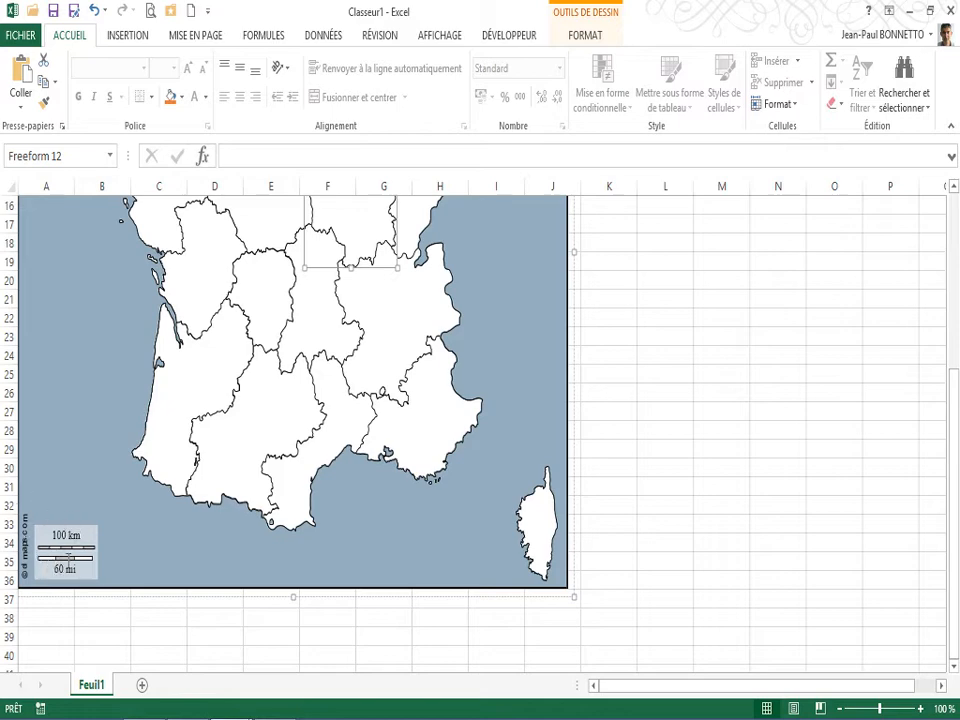
{"action": "scroll", "coordinate": [70, 403], "scroll_direction": "up", "scroll_amount": 4}
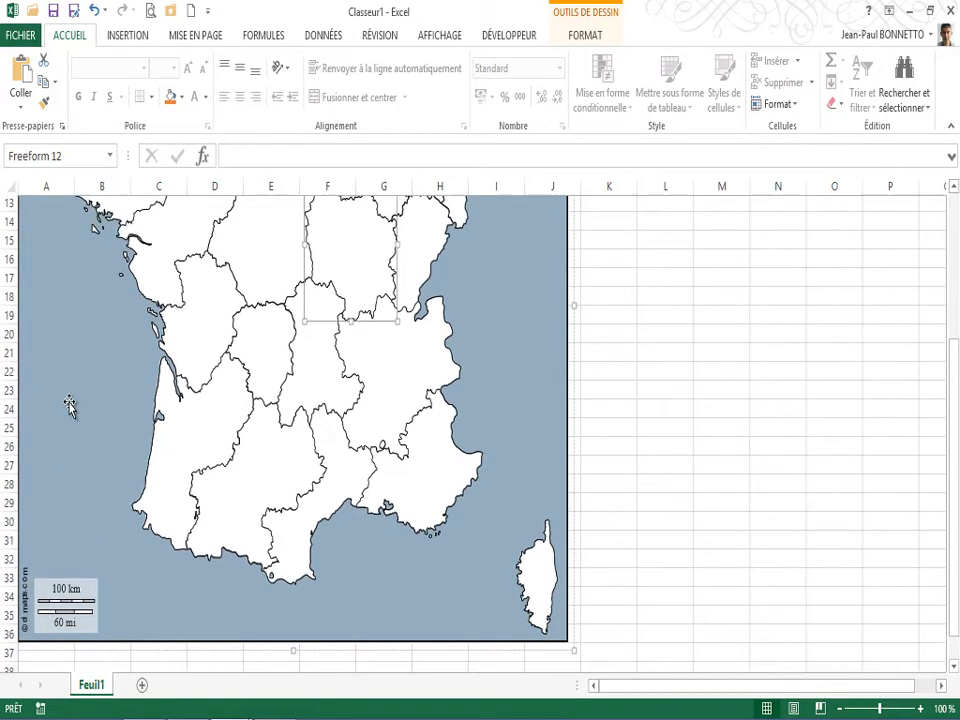
{"action": "scroll", "coordinate": [70, 403], "scroll_direction": "down", "scroll_amount": 2}
{"action": "scroll", "coordinate": [80, 380], "scroll_direction": "up", "scroll_amount": 2}
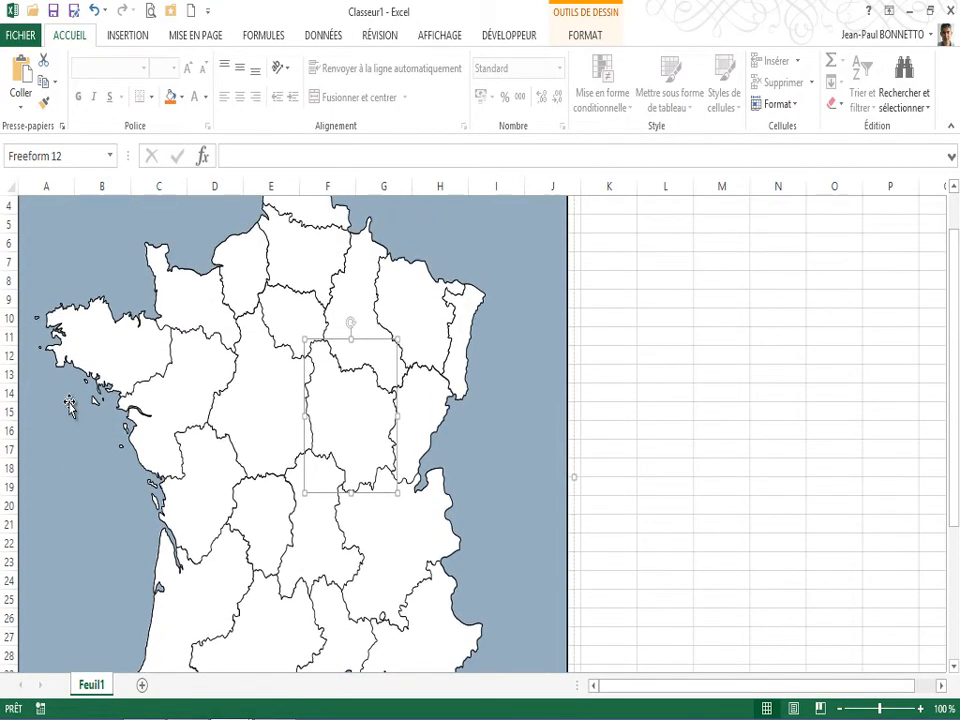
Step: Select all the region shapes of the France map together, from Brittany across the mainland to Corsica, leaving out the blue background
{"action": "left_click", "coordinate": [104, 336]}
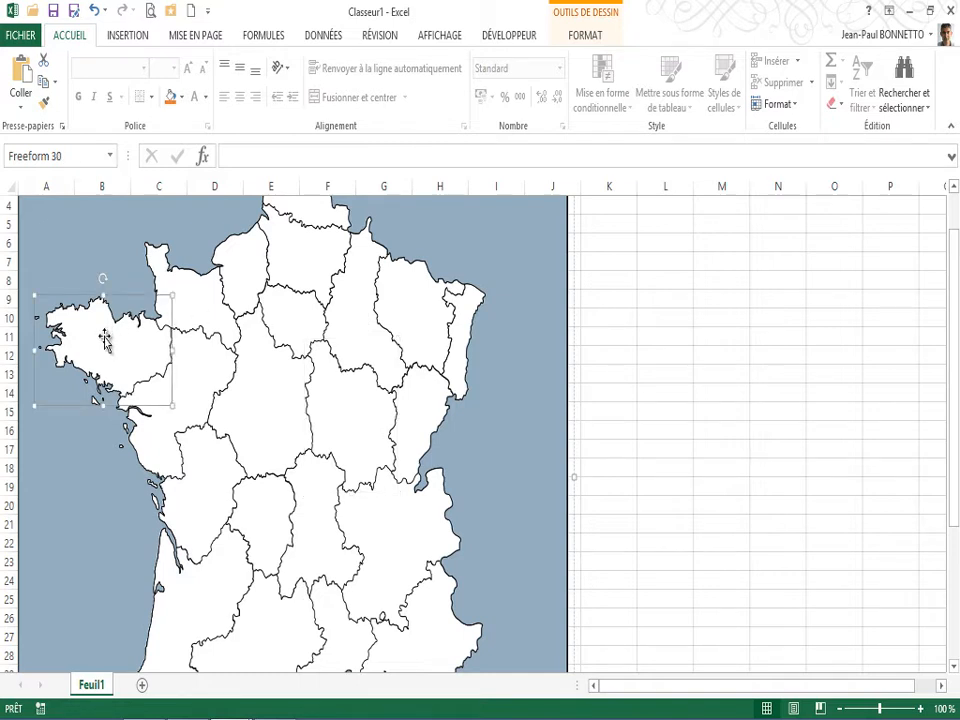
{"action": "left_click", "coordinate": [202, 306], "text": "ctrl"}
{"action": "left_click", "coordinate": [251, 272], "text": "ctrl"}
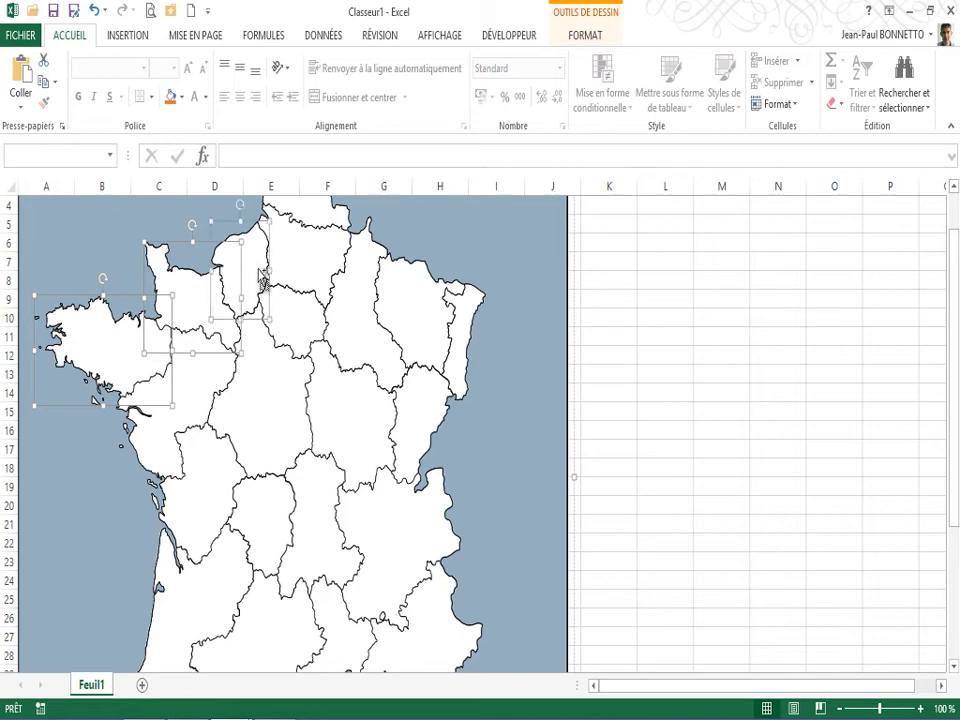
{"action": "left_click", "coordinate": [311, 268], "text": "ctrl"}
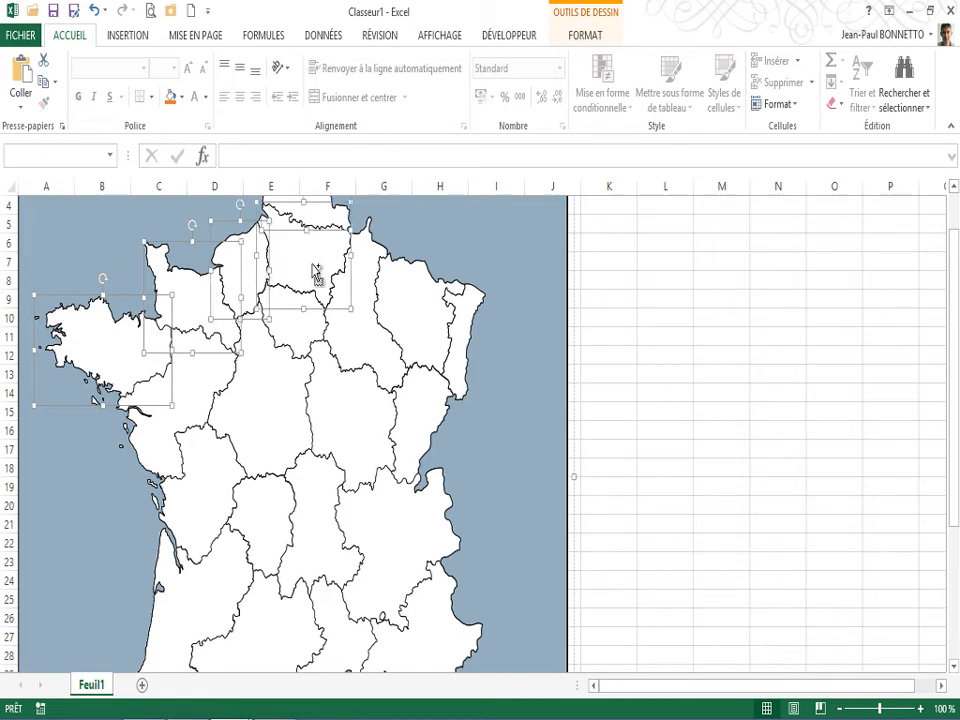
{"action": "left_click", "coordinate": [363, 338], "text": "ctrl"}
{"action": "left_click", "coordinate": [294, 330], "text": "ctrl"}
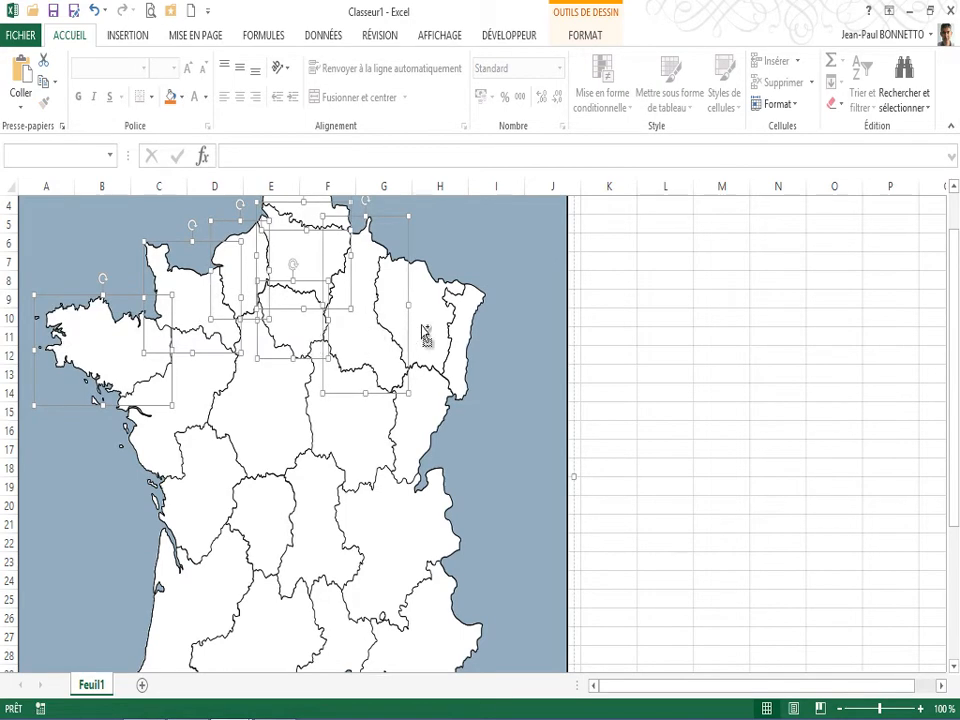
{"action": "left_click", "coordinate": [426, 308], "text": "ctrl"}
{"action": "left_click", "coordinate": [464, 318], "text": "ctrl"}
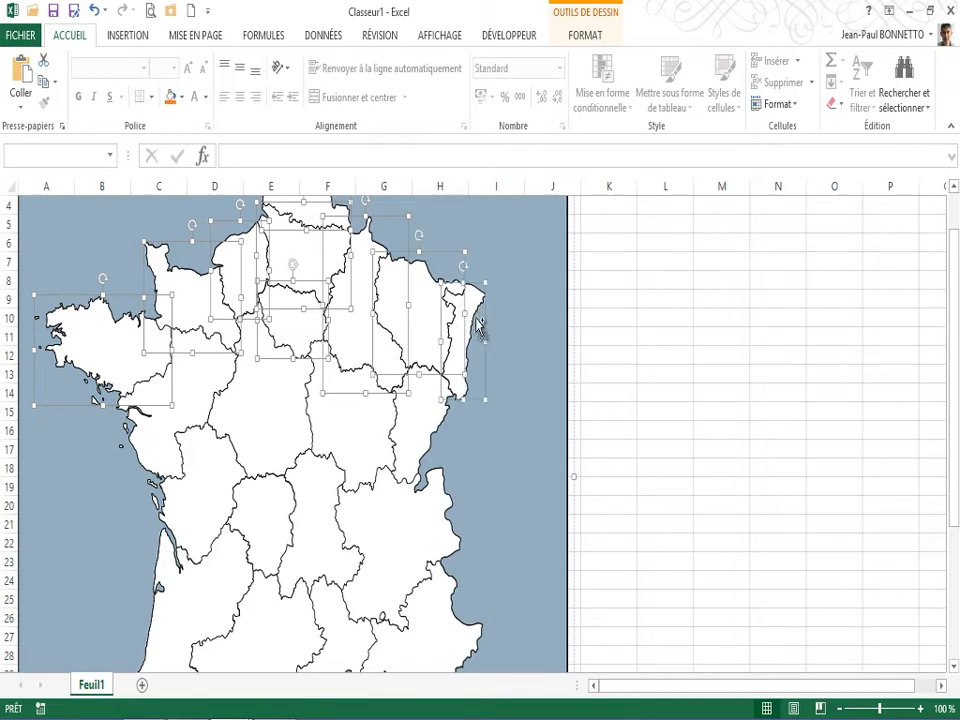
{"action": "left_click", "coordinate": [400, 432], "text": "ctrl"}
{"action": "left_click", "coordinate": [349, 422], "text": "ctrl"}
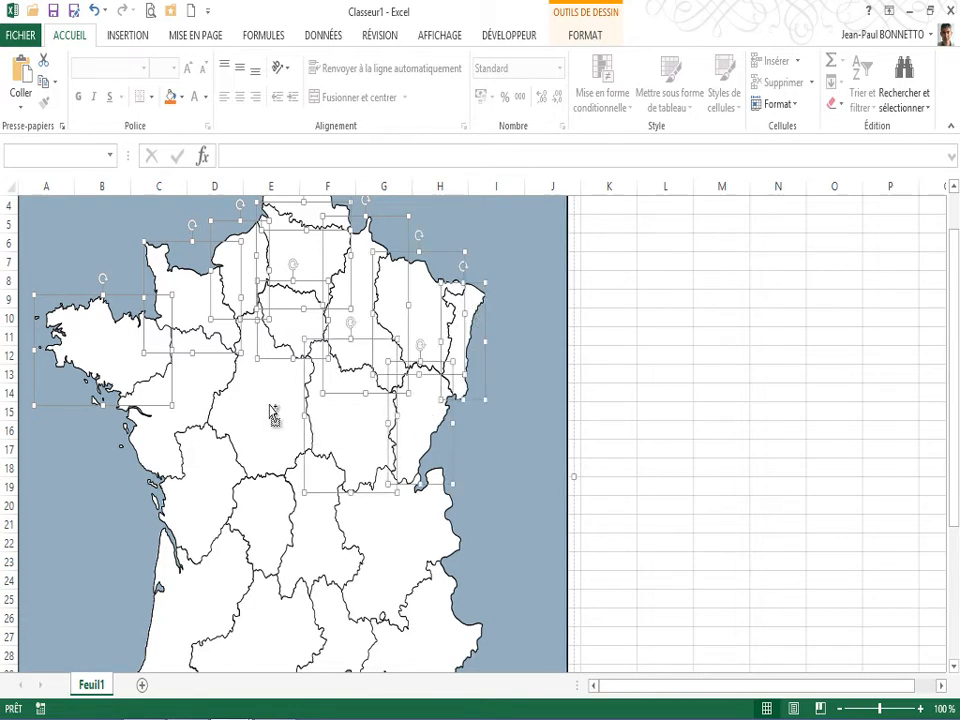
{"action": "left_click", "coordinate": [273, 410], "text": "ctrl"}
{"action": "left_click", "coordinate": [190, 398], "text": "ctrl"}
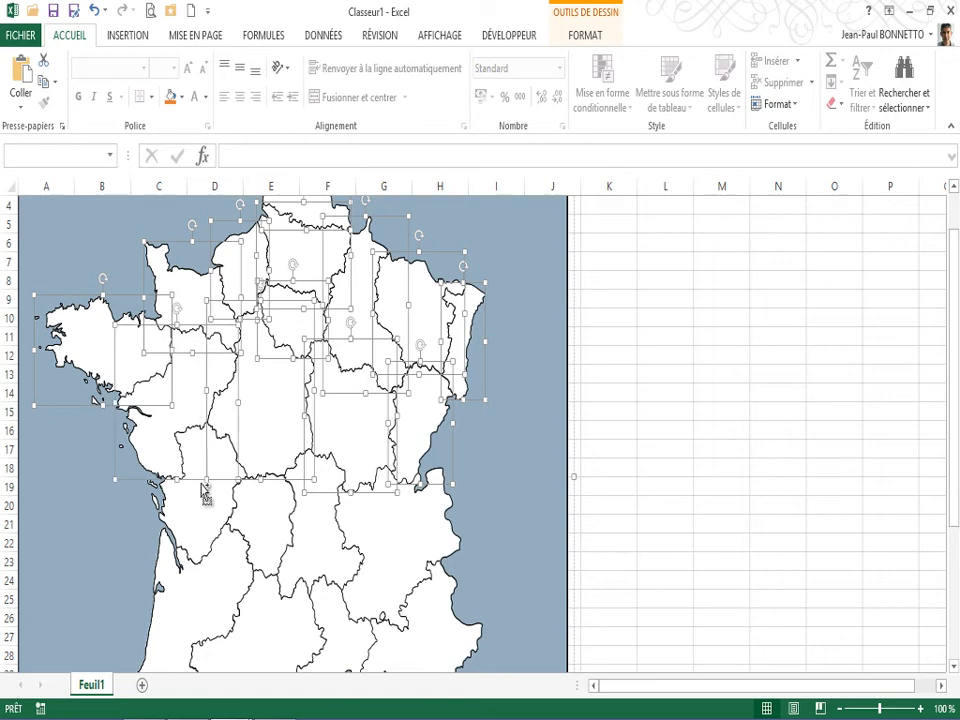
{"action": "left_click", "coordinate": [205, 497], "text": "ctrl"}
{"action": "left_click", "coordinate": [265, 520], "text": "ctrl"}
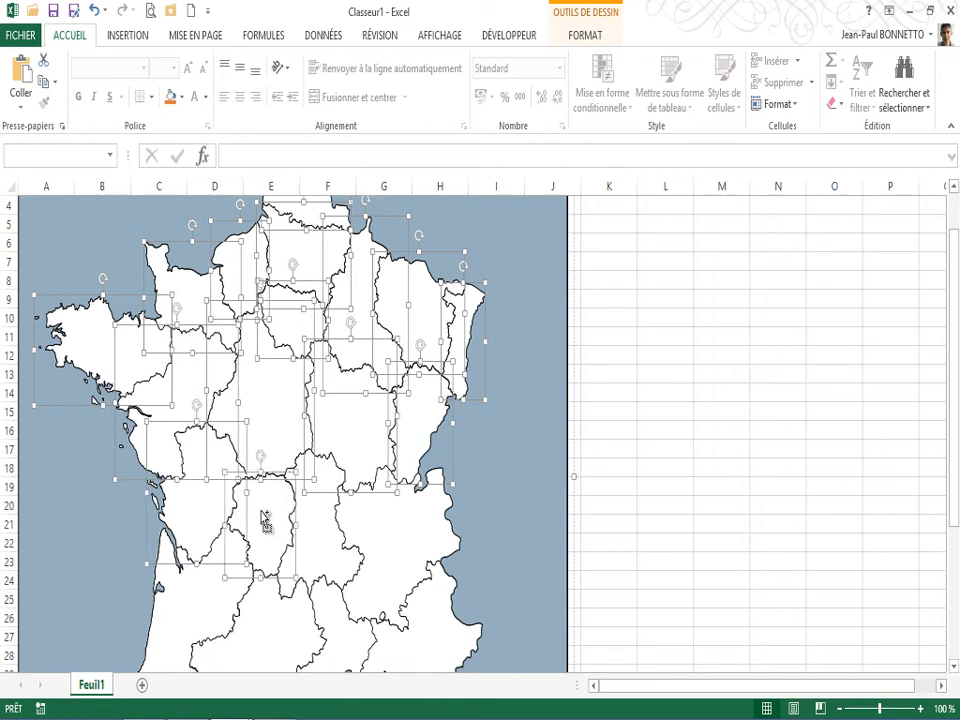
{"action": "left_click", "coordinate": [314, 529], "text": "ctrl"}
{"action": "left_click", "coordinate": [400, 533], "text": "ctrl"}
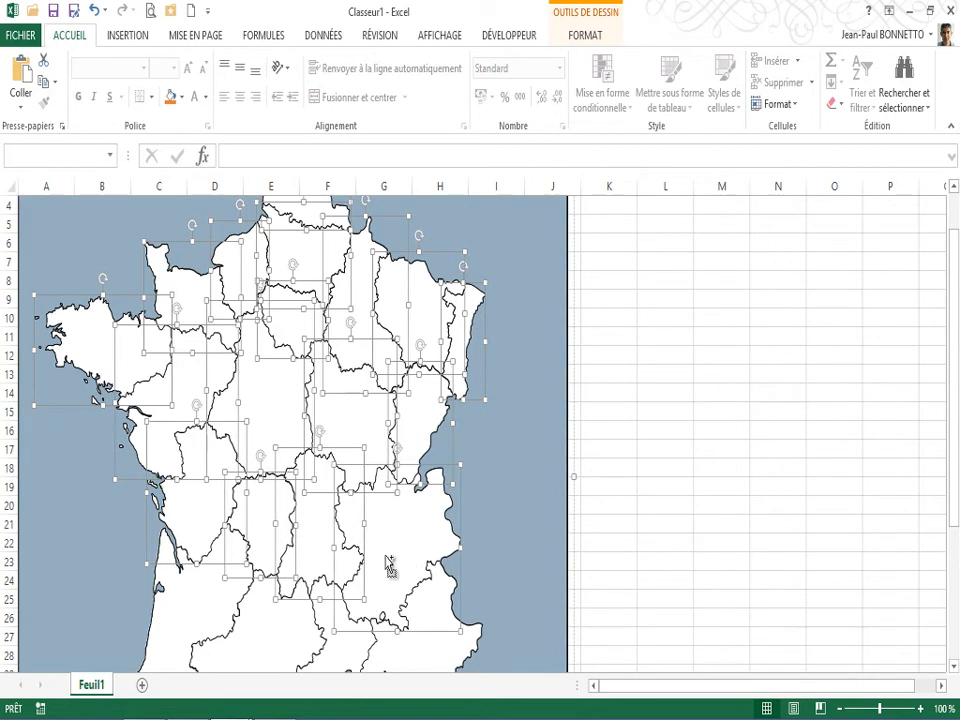
{"action": "left_click", "coordinate": [215, 608], "text": "ctrl"}
{"action": "left_click", "coordinate": [274, 628], "text": "ctrl"}
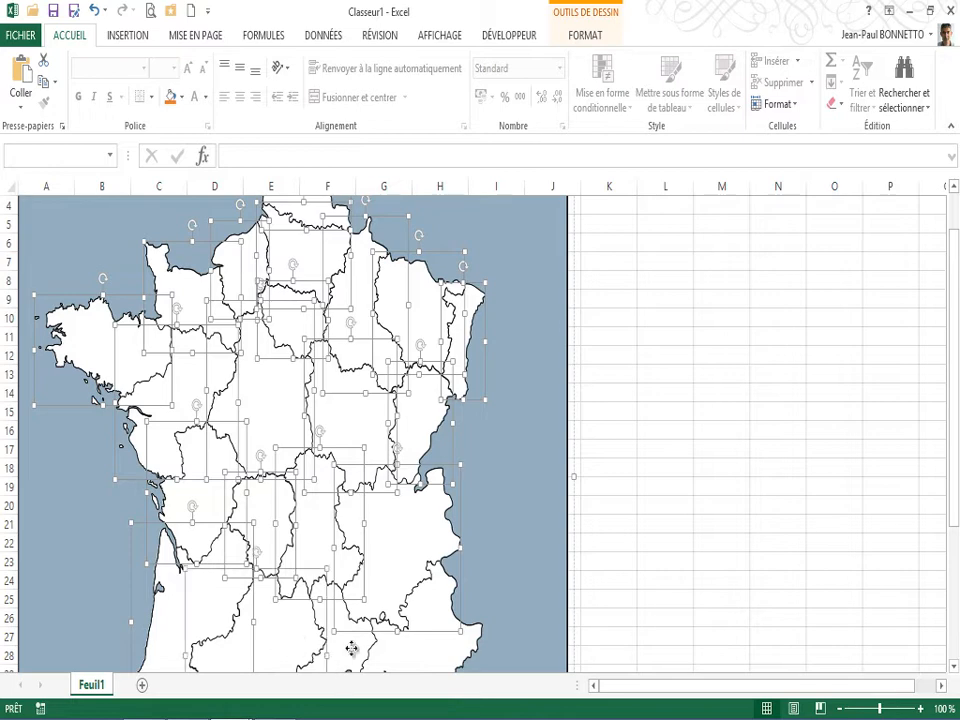
{"action": "left_click", "coordinate": [349, 645], "text": "ctrl"}
{"action": "scroll", "coordinate": [954, 392], "scroll_direction": "down", "scroll_amount": 4}
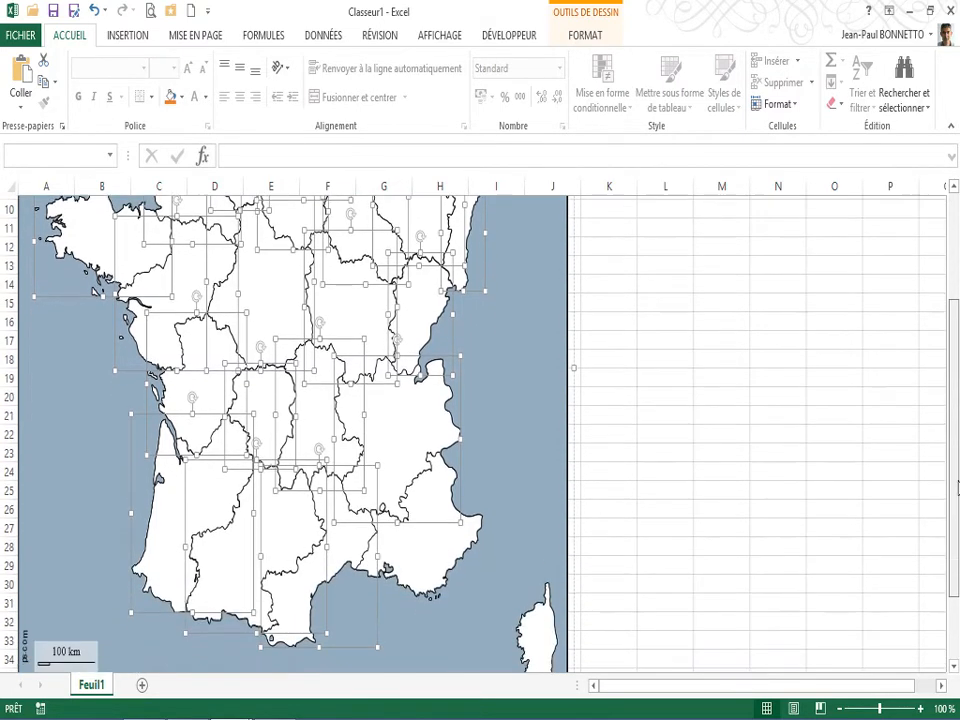
{"action": "left_click", "coordinate": [424, 478], "text": "ctrl"}
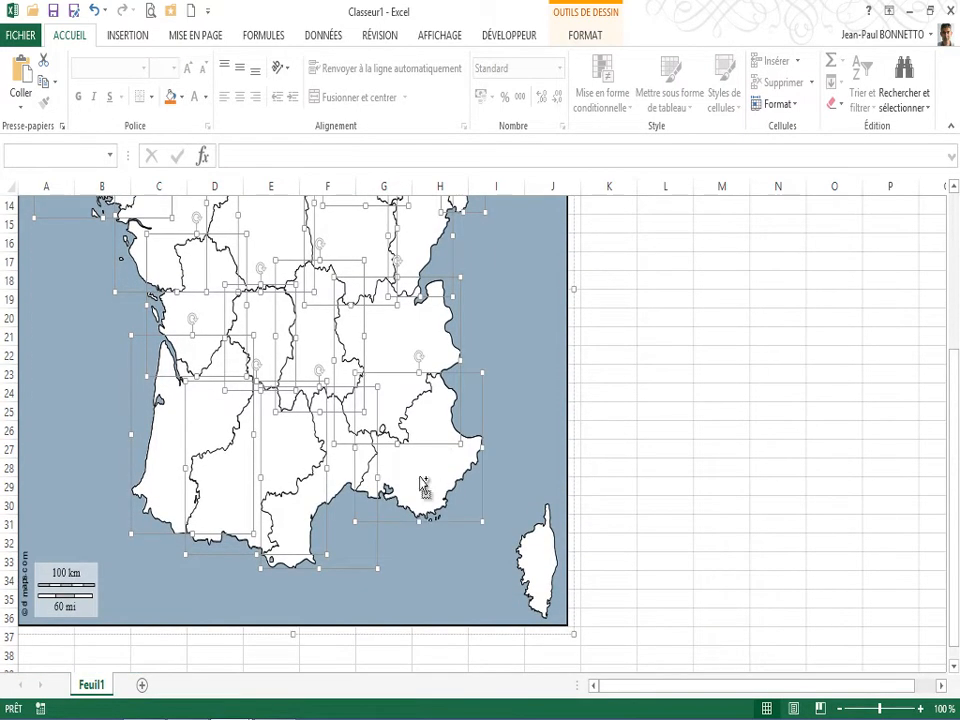
{"action": "left_click", "coordinate": [536, 551], "text": "ctrl"}
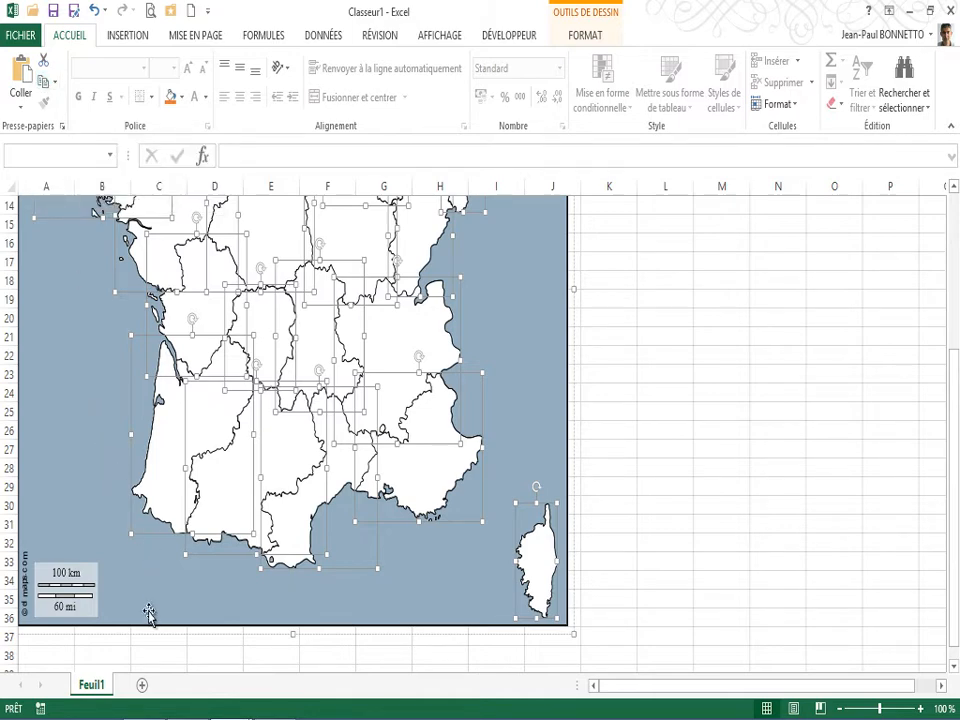
Step: Add a new sheet to the workbook and paste the copied region shapes into it
{"action": "left_click", "coordinate": [142, 684]}
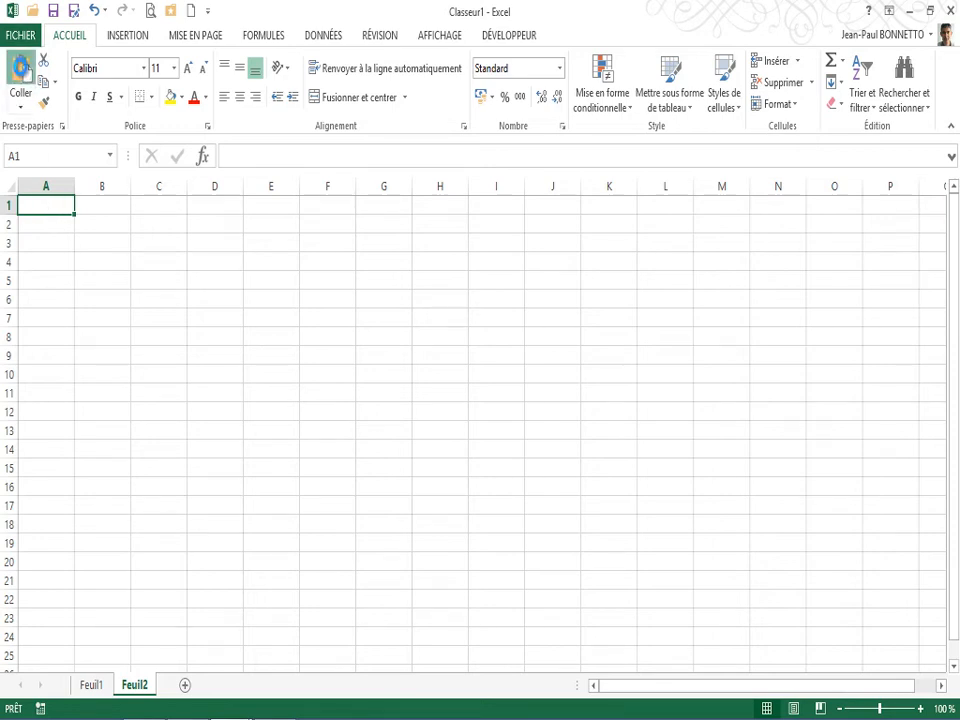
{"action": "left_click", "coordinate": [22, 70]}
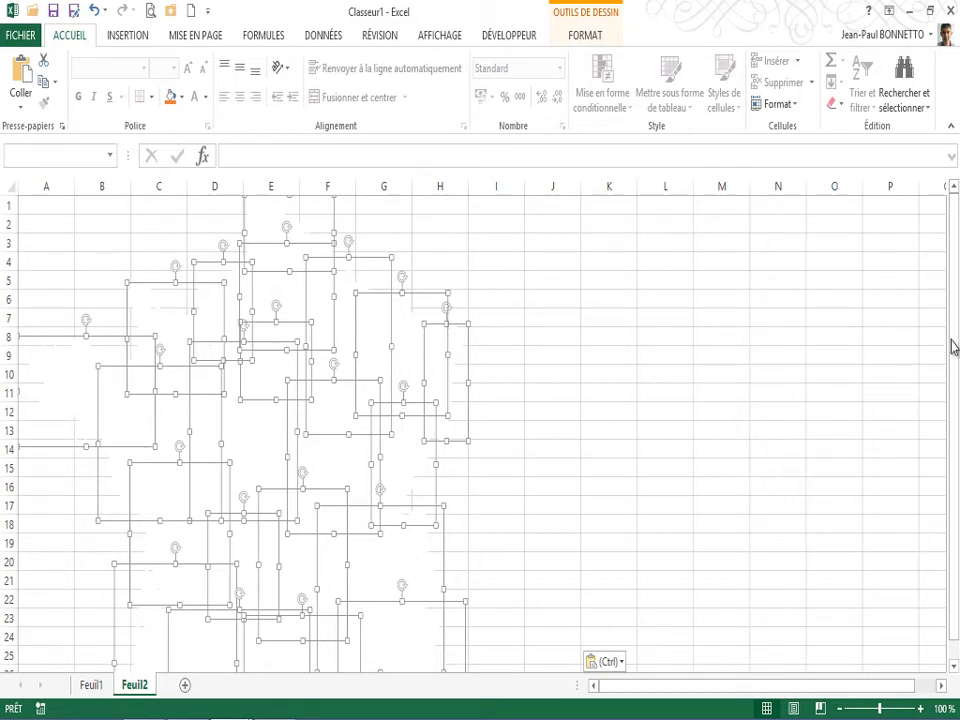
{"action": "scroll", "coordinate": [955, 328], "scroll_direction": "down", "scroll_amount": 1}
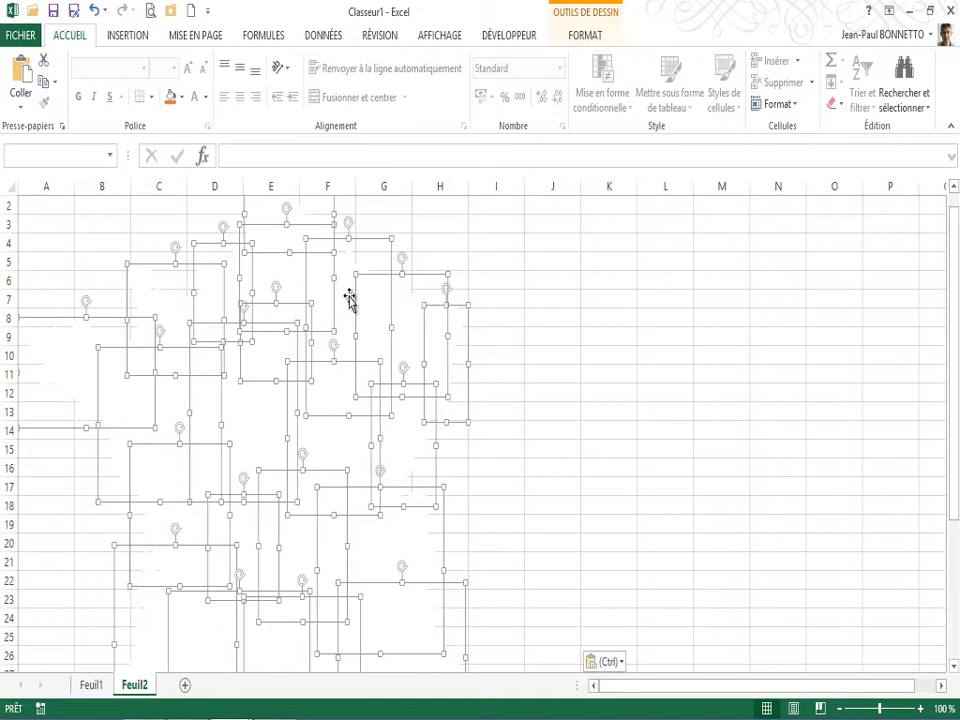
Step: Give the pasted region shapes an outline with a thickness of 1 pt and look over the map down to Corsica
{"action": "left_click", "coordinate": [589, 38]}
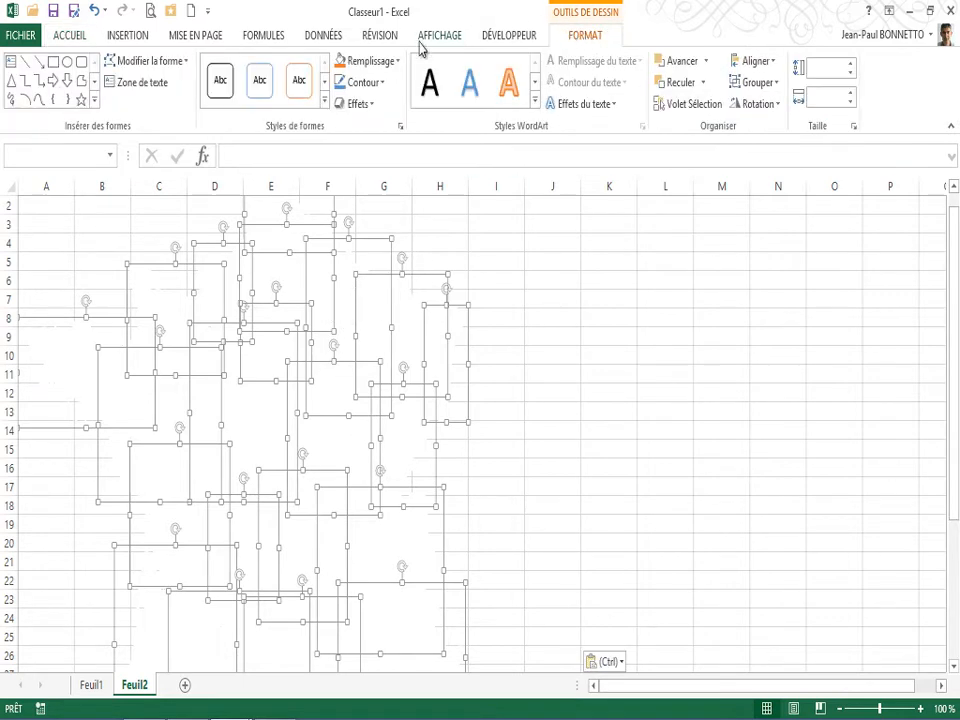
{"action": "left_click", "coordinate": [365, 82]}
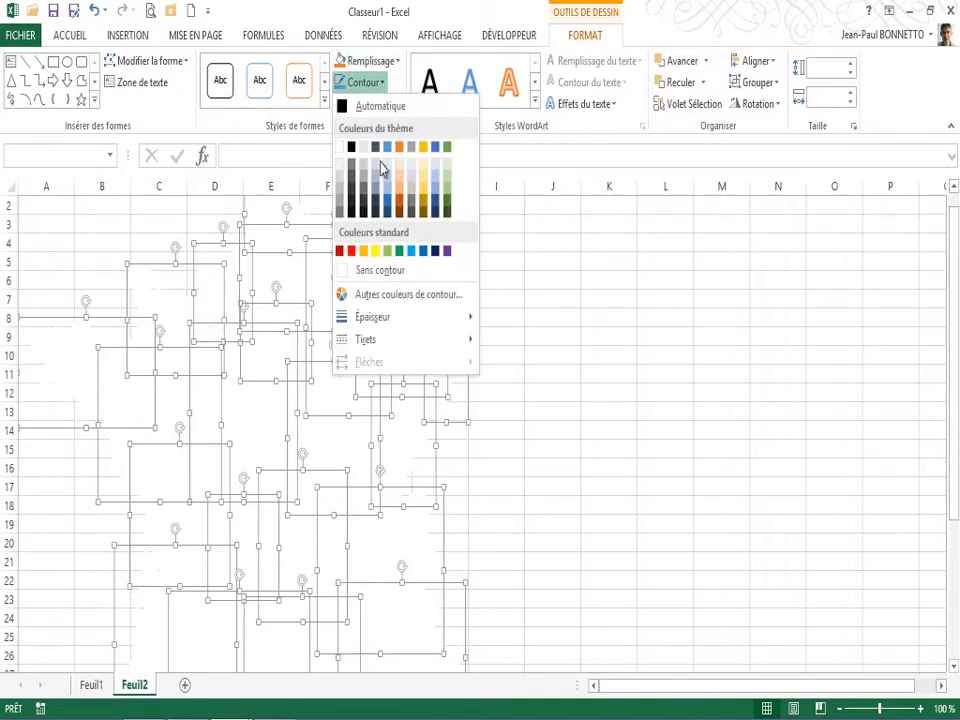
{"action": "mouse_move", "coordinate": [384, 322]}
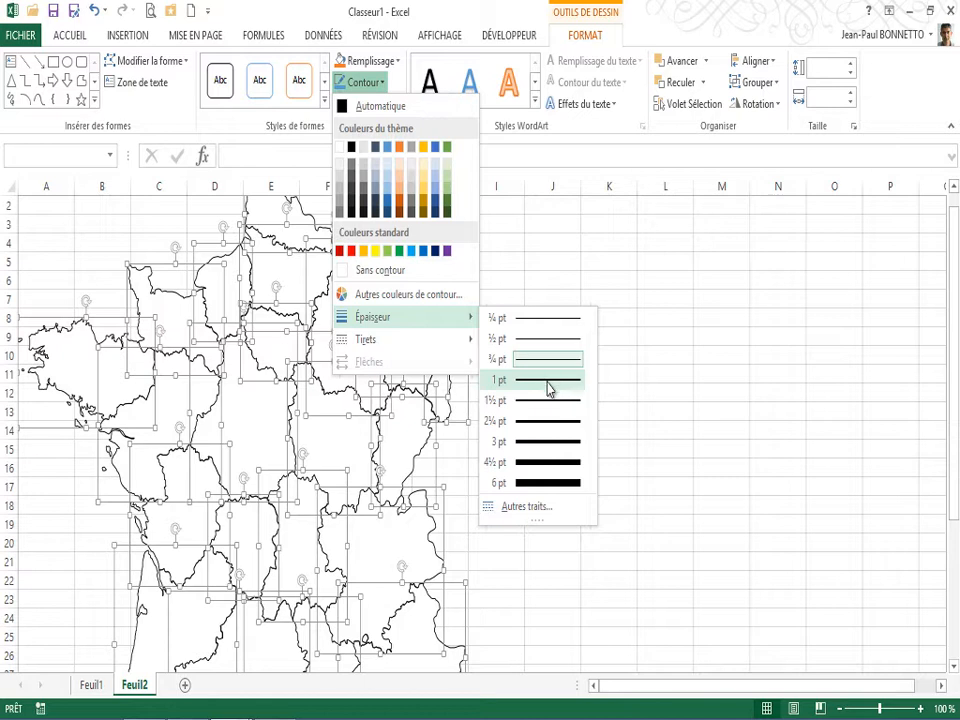
{"action": "left_click", "coordinate": [548, 381]}
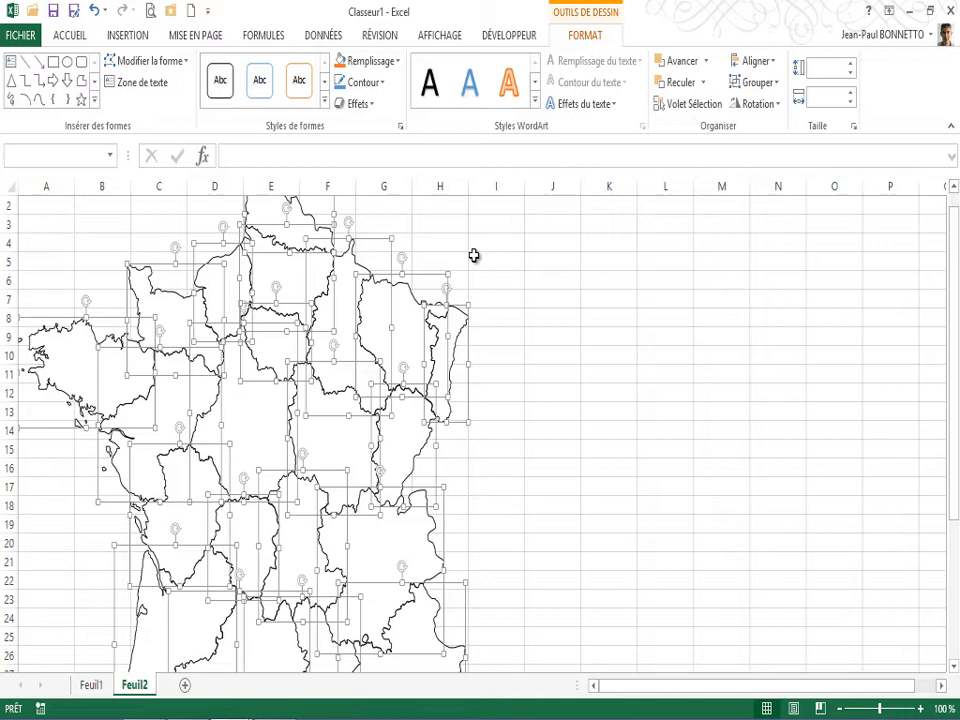
{"action": "scroll", "coordinate": [474, 256], "scroll_direction": "down", "scroll_amount": 4}
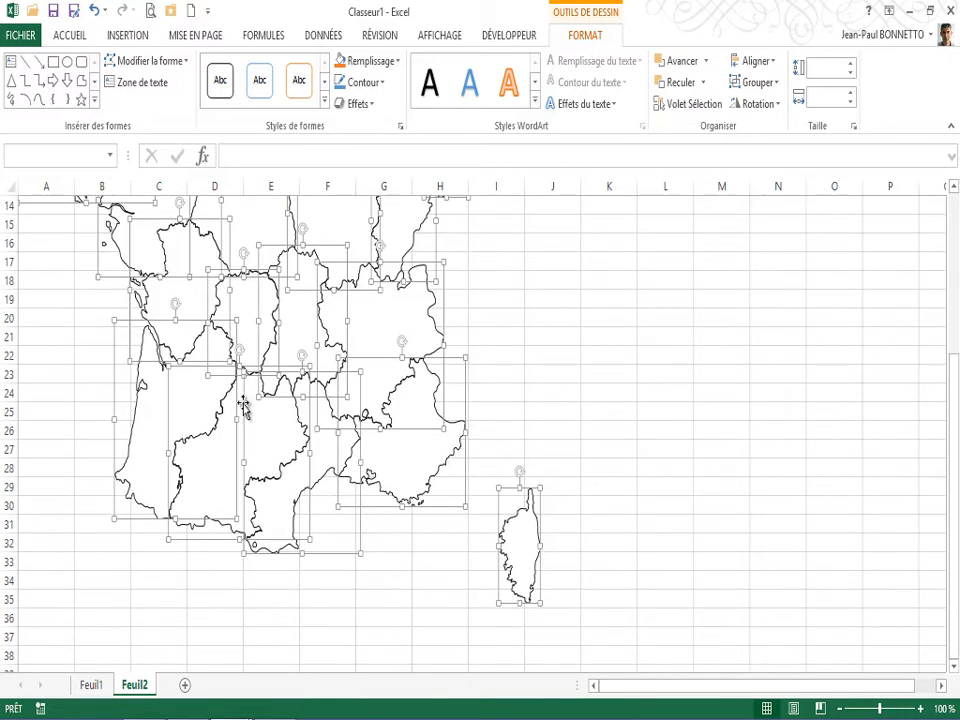
Step: Group all the outlined region shapes on Feuil2 into a single object
{"action": "scroll", "coordinate": [380, 290], "scroll_direction": "up", "scroll_amount": 4}
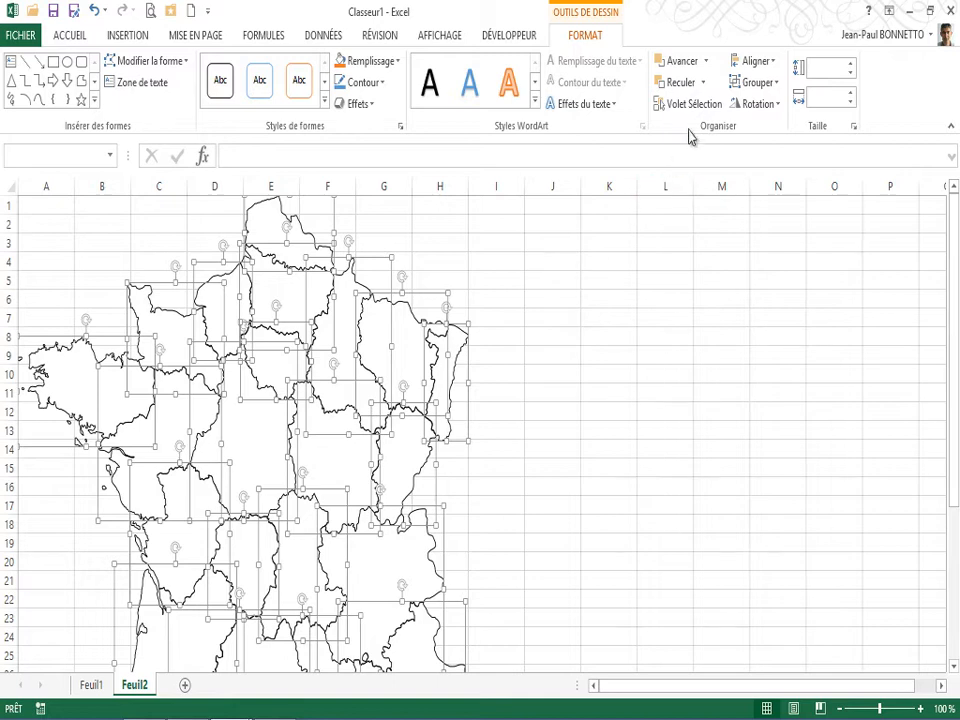
{"action": "left_click", "coordinate": [770, 84]}
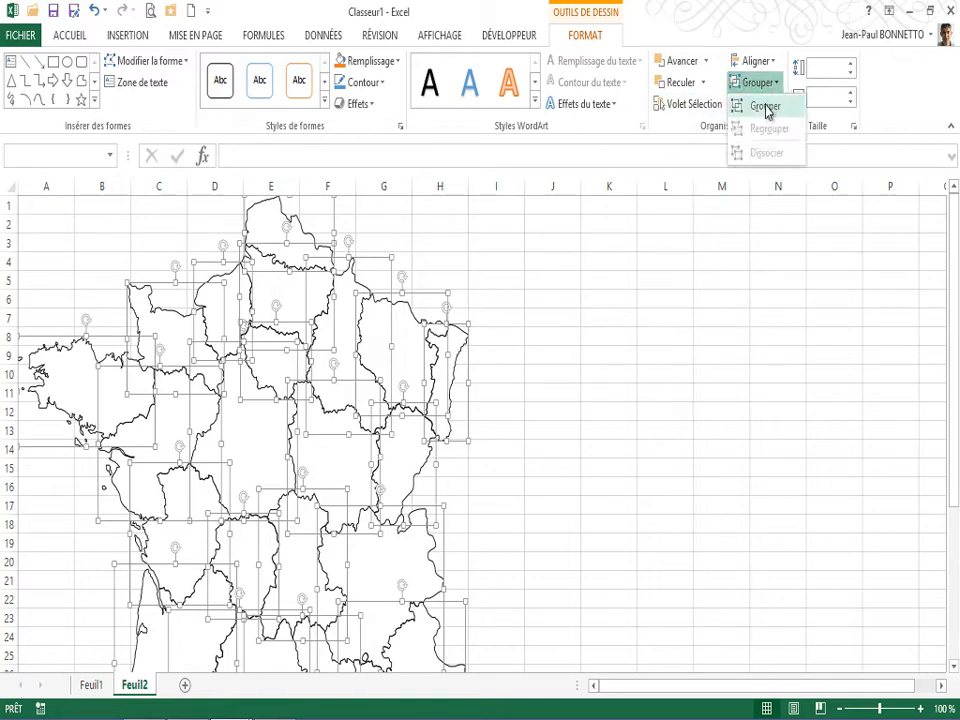
{"action": "left_click", "coordinate": [766, 107]}
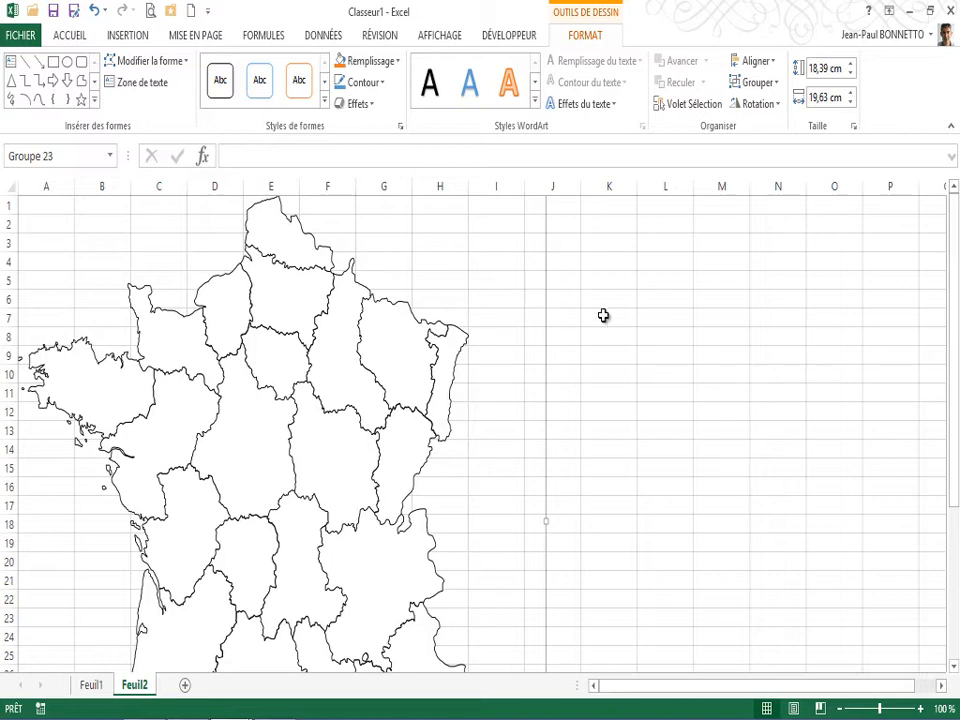
Step: Check that individual northern, western, central and southern regions can still be selected inside the grouped map
{"action": "left_click", "coordinate": [292, 294]}
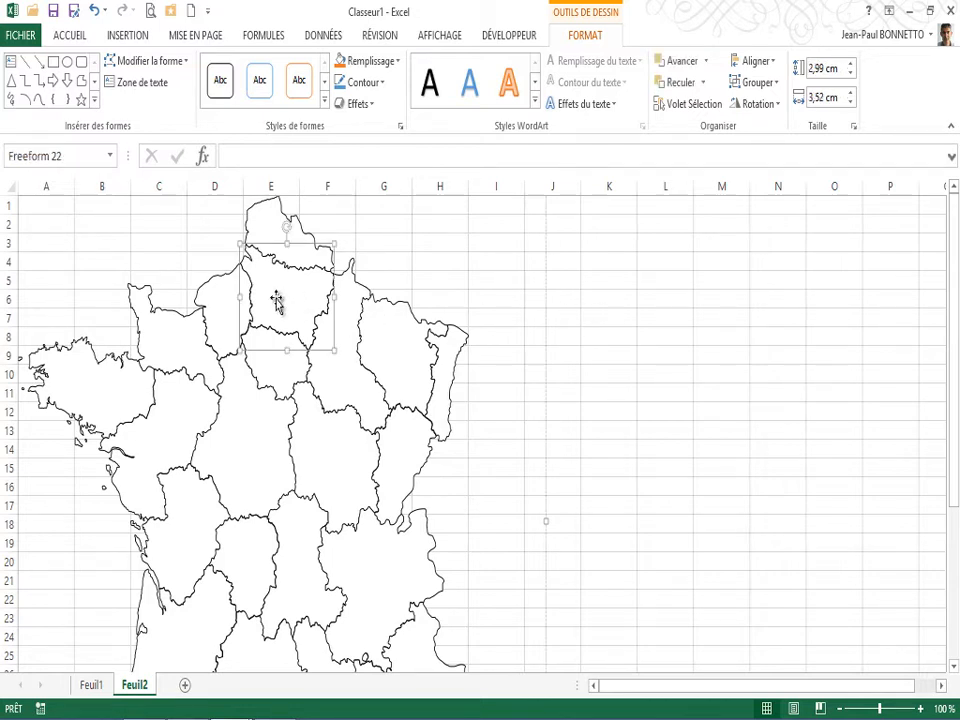
{"action": "left_click", "coordinate": [229, 303]}
{"action": "left_click", "coordinate": [145, 344]}
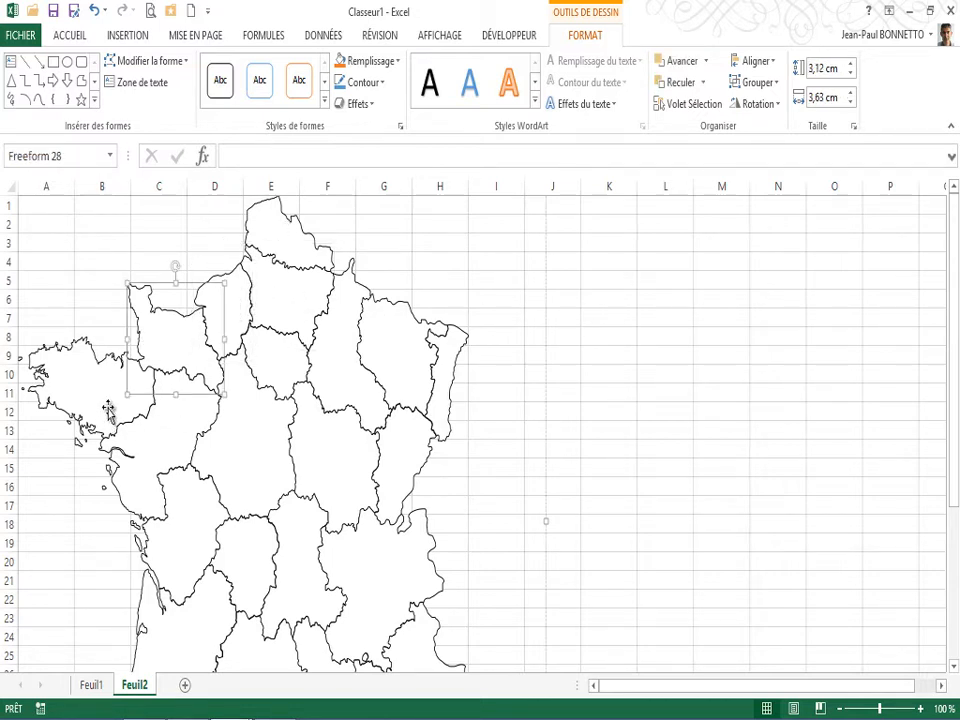
{"action": "left_click", "coordinate": [132, 435]}
{"action": "left_click", "coordinate": [184, 425]}
{"action": "left_click", "coordinate": [238, 433]}
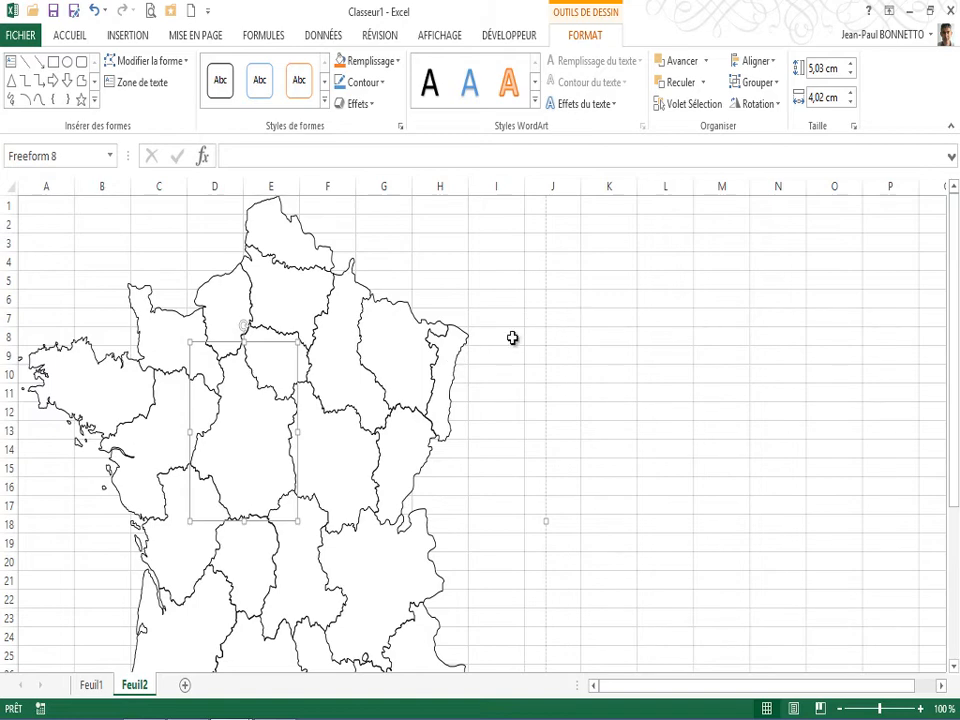
{"action": "scroll", "coordinate": [512, 338], "scroll_direction": "down", "scroll_amount": 4}
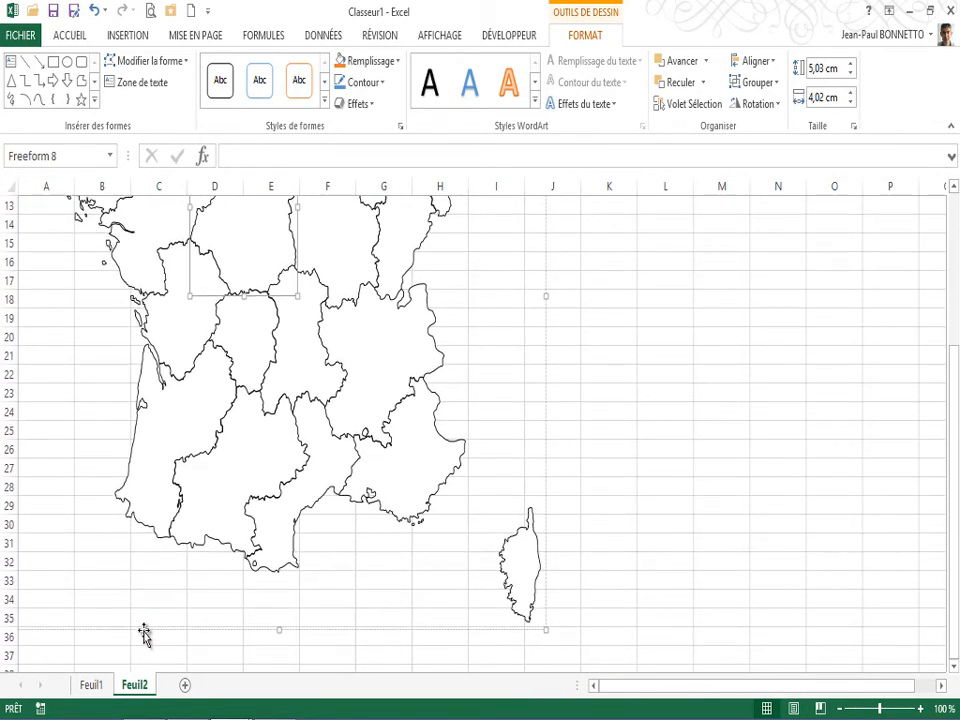
{"action": "left_click", "coordinate": [146, 426]}
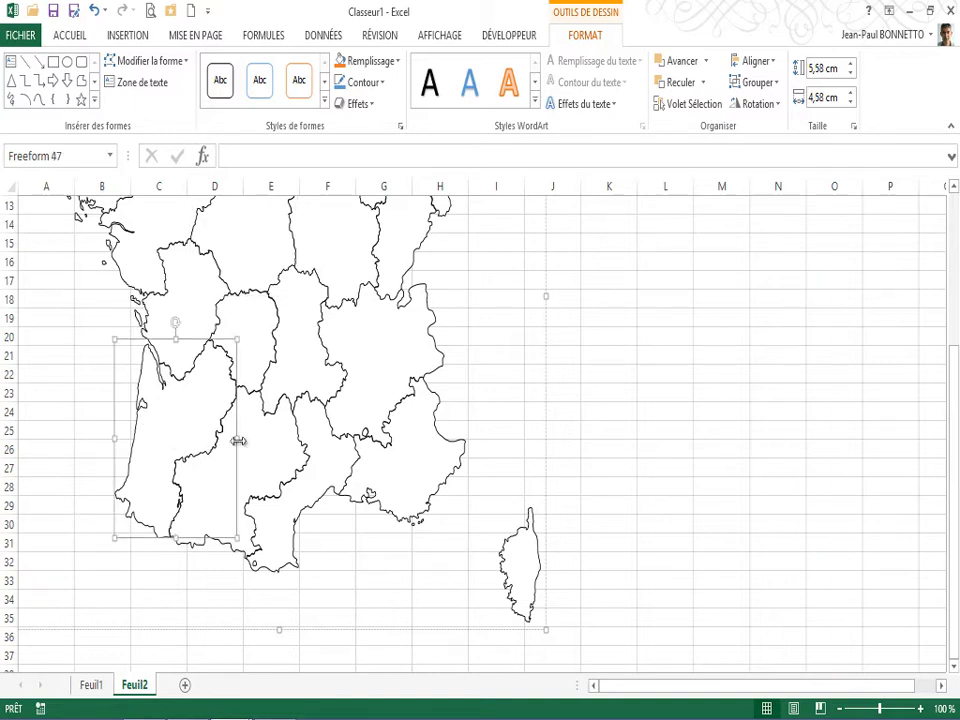
{"action": "left_click", "coordinate": [245, 444]}
{"action": "left_click", "coordinate": [328, 449]}
{"action": "left_click", "coordinate": [379, 362]}
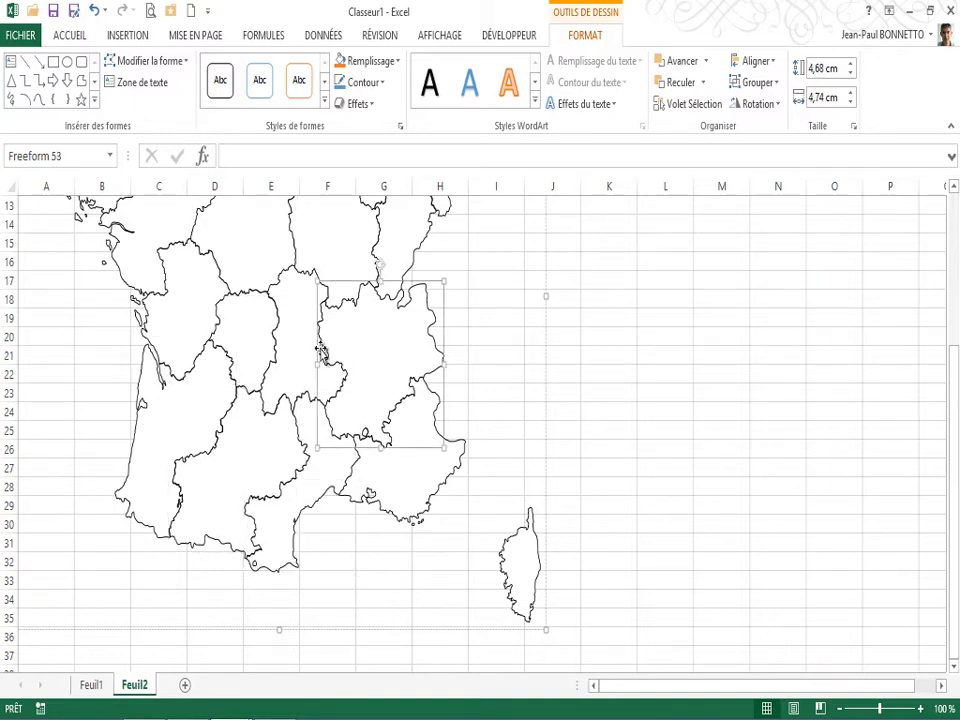
{"action": "left_click", "coordinate": [287, 347]}
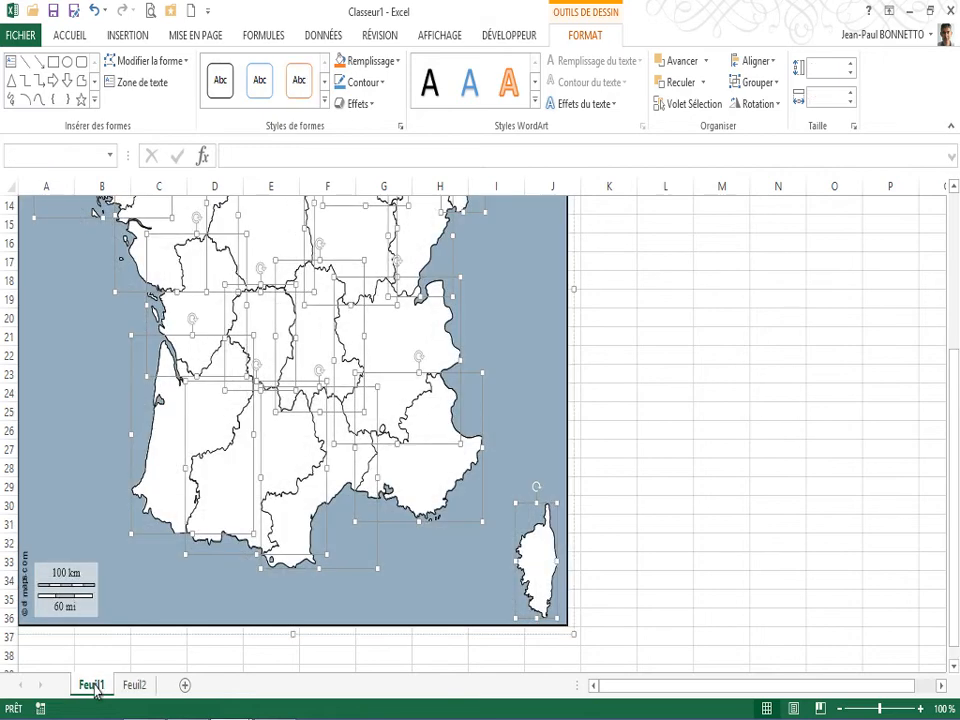
Step: Delete the sheet Feuil1 for good and rename the remaining sheet Ma Carte
{"action": "right_click", "coordinate": [93, 686]}
{"action": "left_click", "coordinate": [131, 488]}
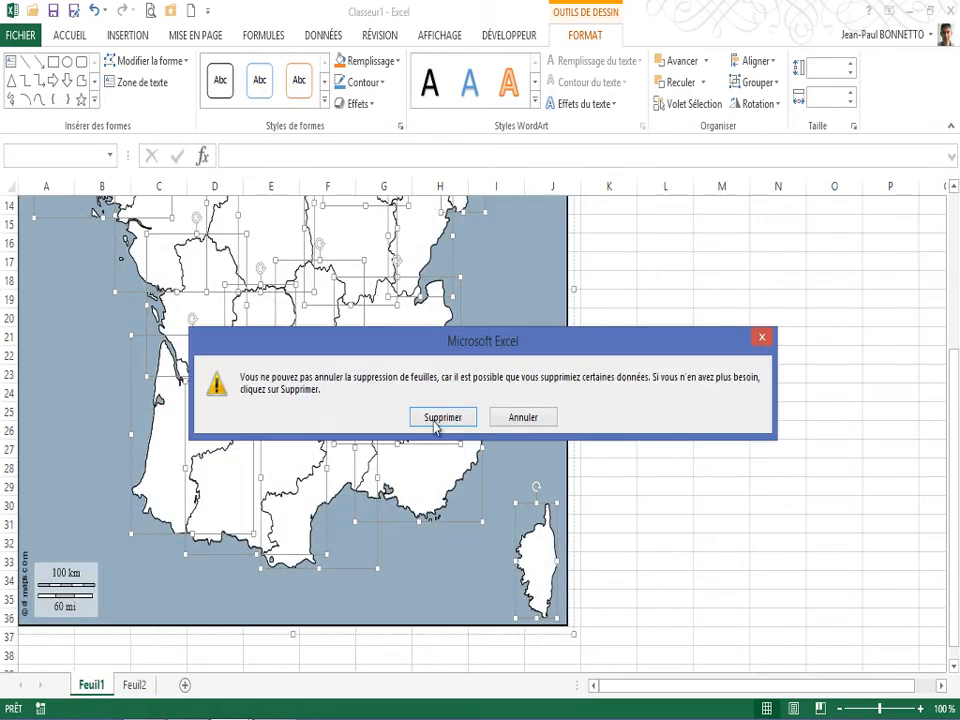
{"action": "left_click", "coordinate": [441, 417]}
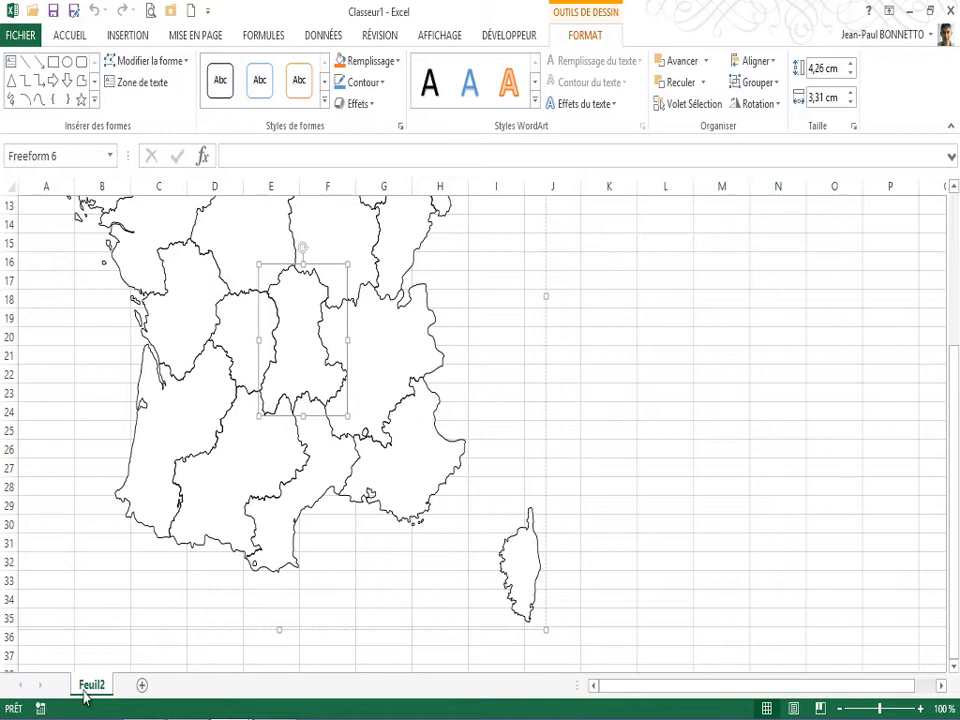
{"action": "double_click", "coordinate": [93, 686]}
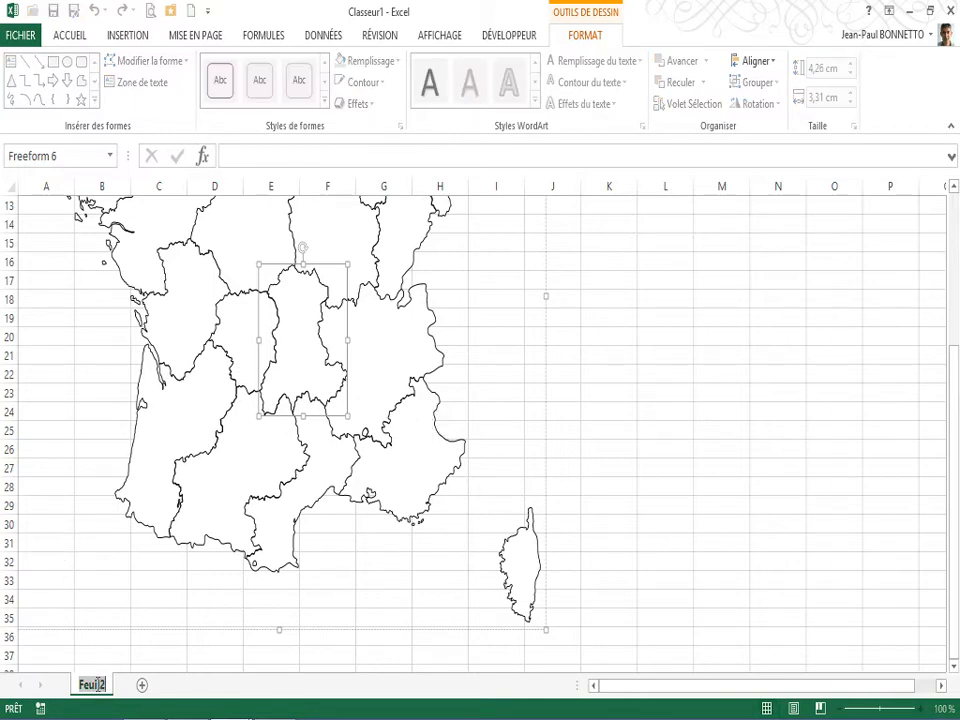
{"action": "type", "text": "Ma Carte"}
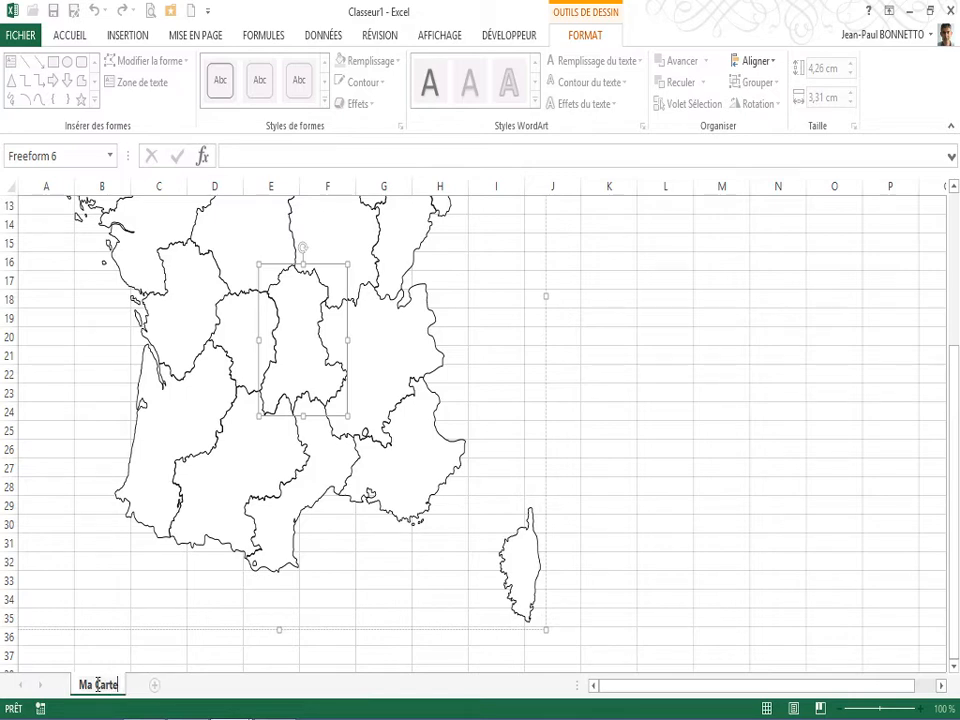
Step: Try widening columns E and F beneath the grouped map, and undo the column width changes
{"action": "left_click", "coordinate": [637, 276]}
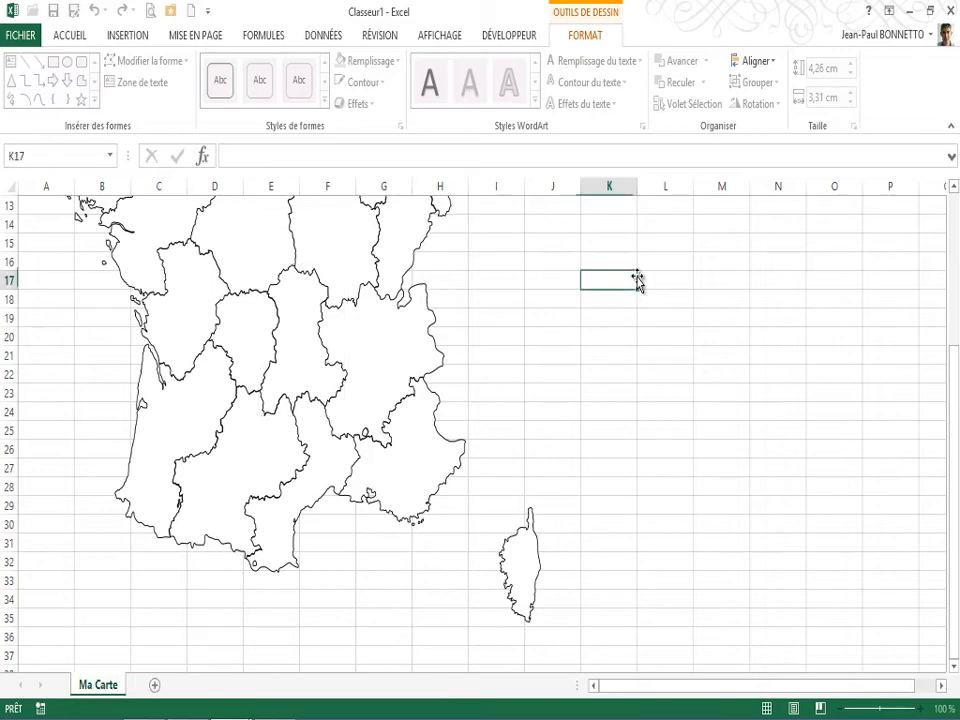
{"action": "left_click_drag", "start_coordinate": [955, 397], "coordinate": [943, 223]}
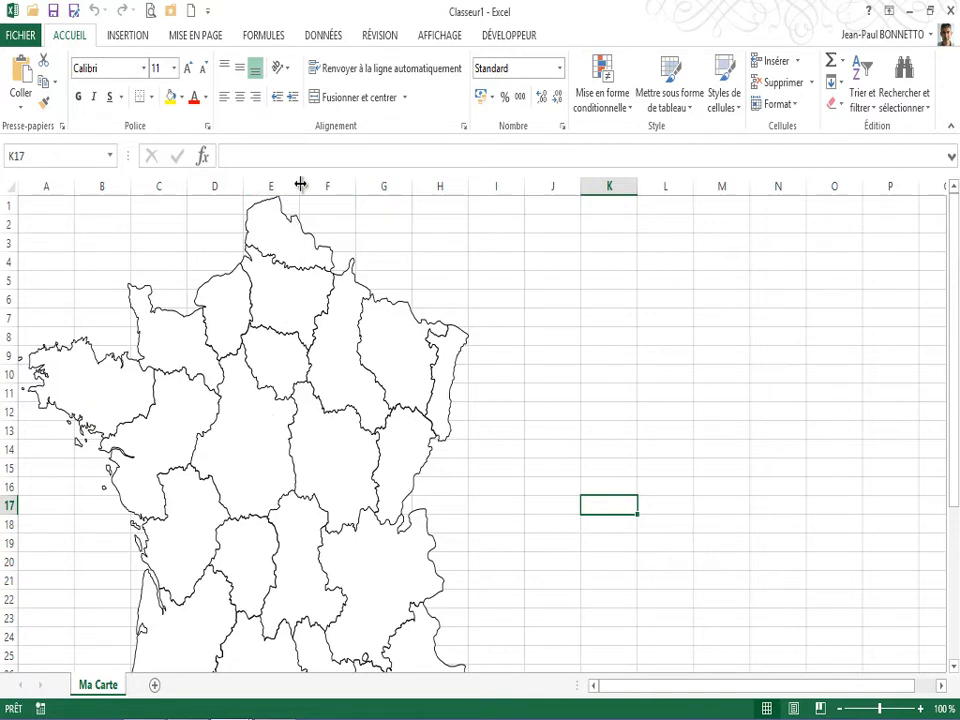
{"action": "left_click_drag", "start_coordinate": [300, 184], "coordinate": [465, 199]}
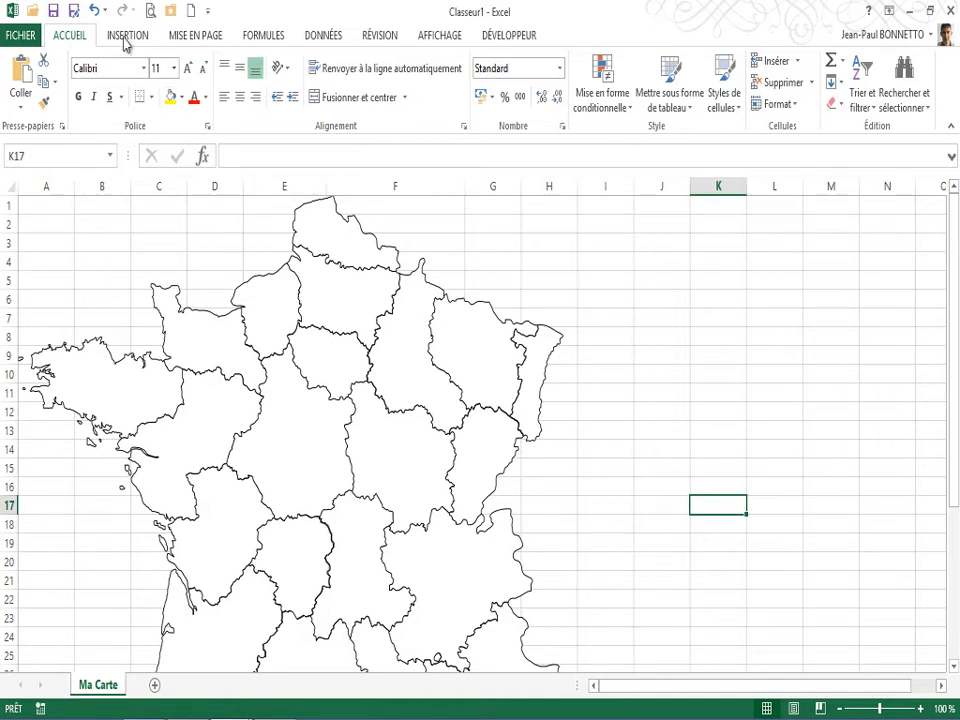
{"action": "left_click", "coordinate": [94, 10]}
{"action": "left_click", "coordinate": [94, 10]}
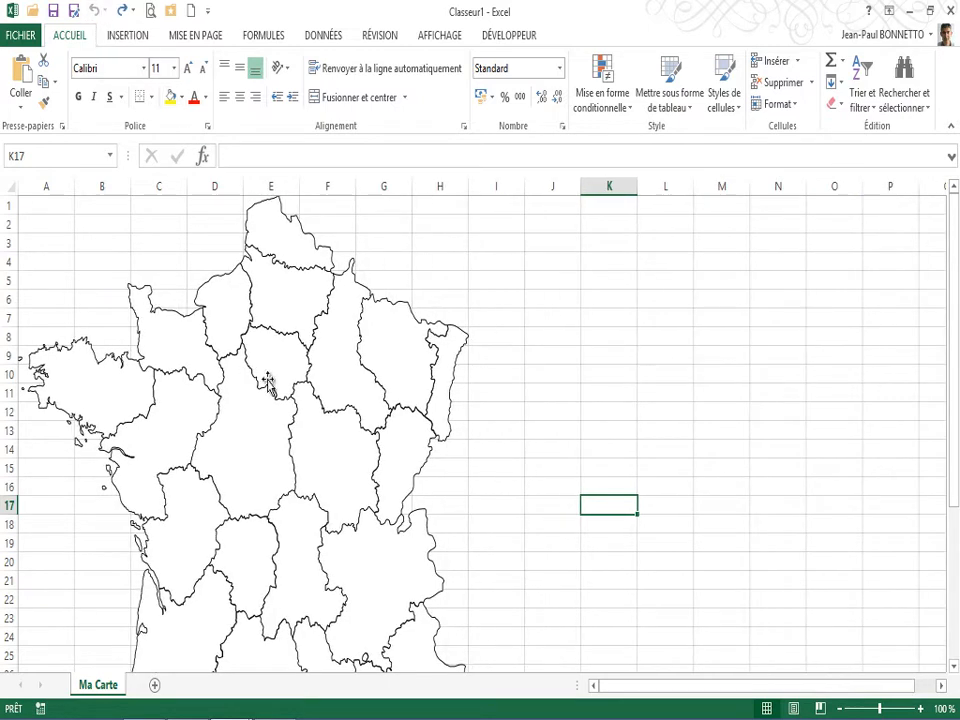
Step: Set the grouped map's properties to not move or size with cells (Ne pas déplacer ou dimensionner avec les cellules)
{"action": "left_click", "coordinate": [256, 424]}
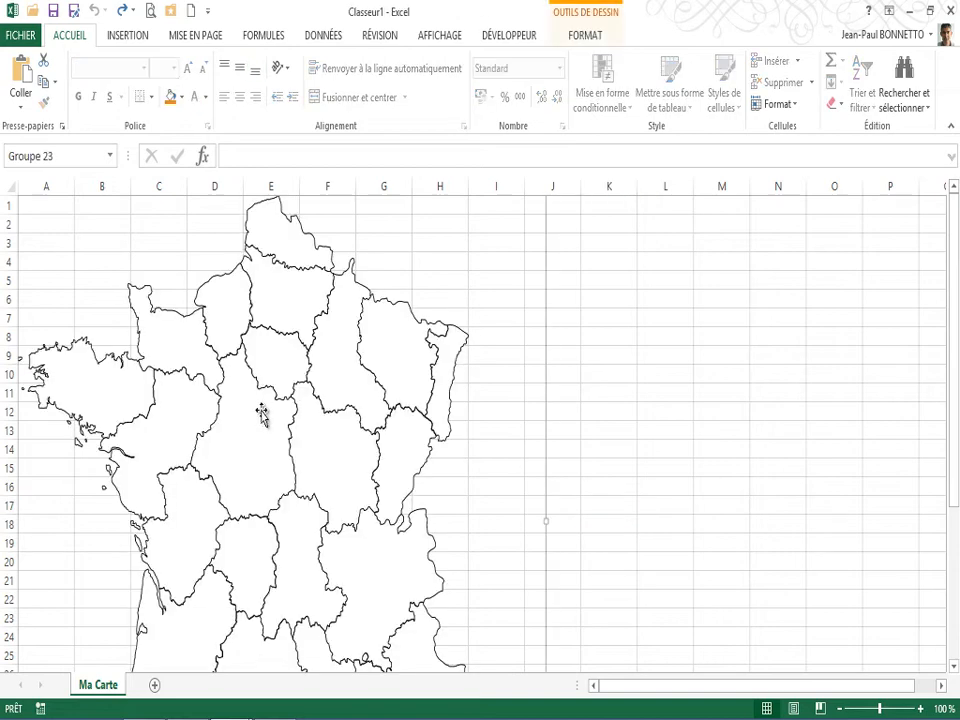
{"action": "right_click", "coordinate": [298, 358]}
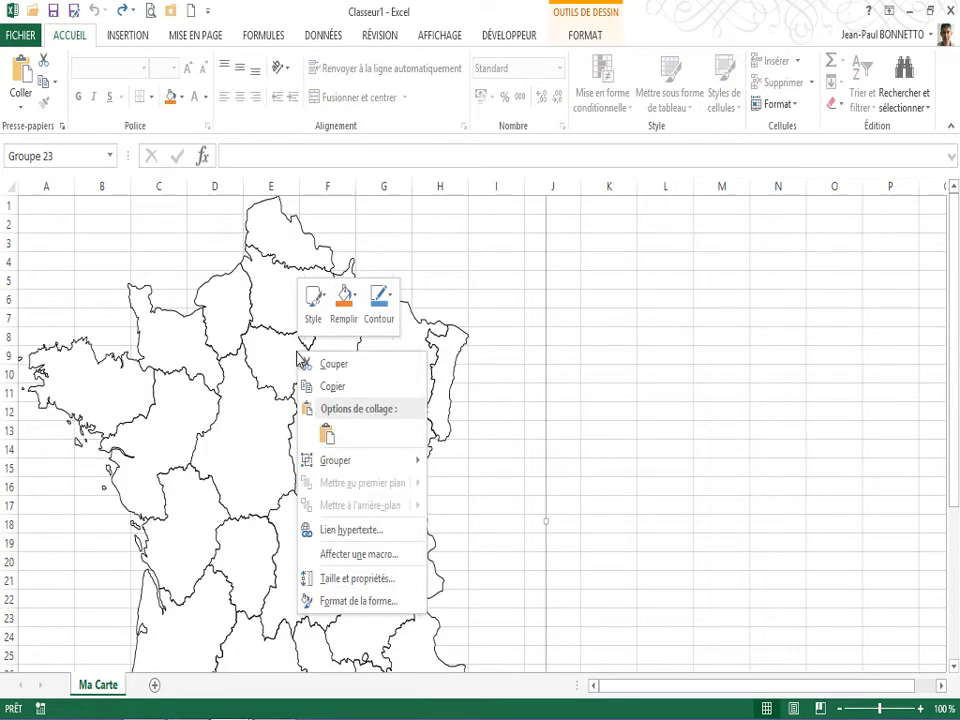
{"action": "left_click", "coordinate": [352, 585]}
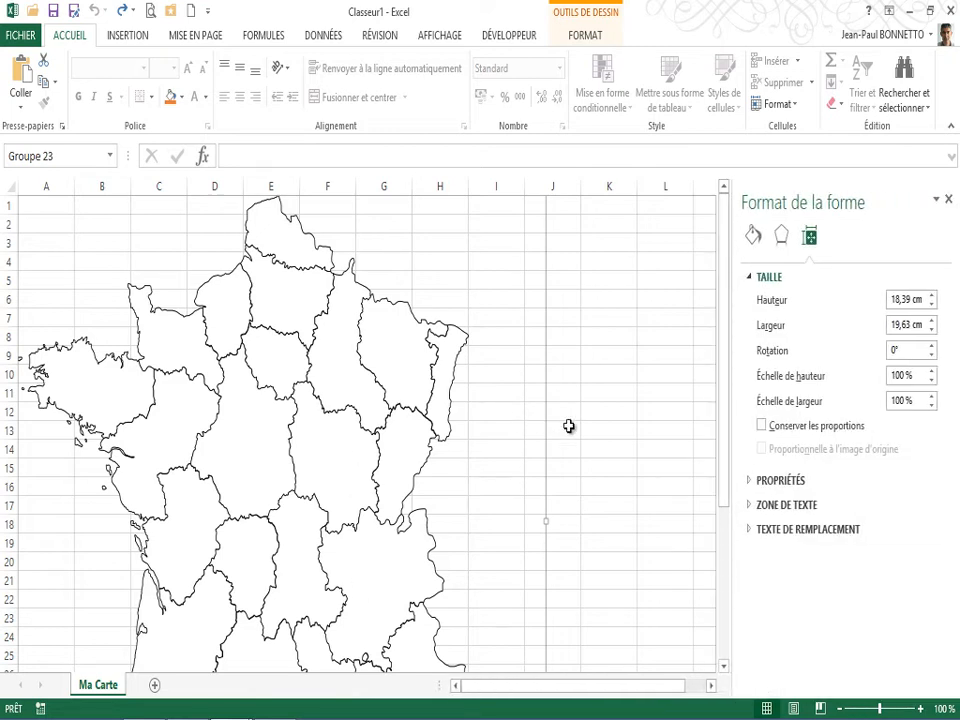
{"action": "left_click", "coordinate": [752, 482]}
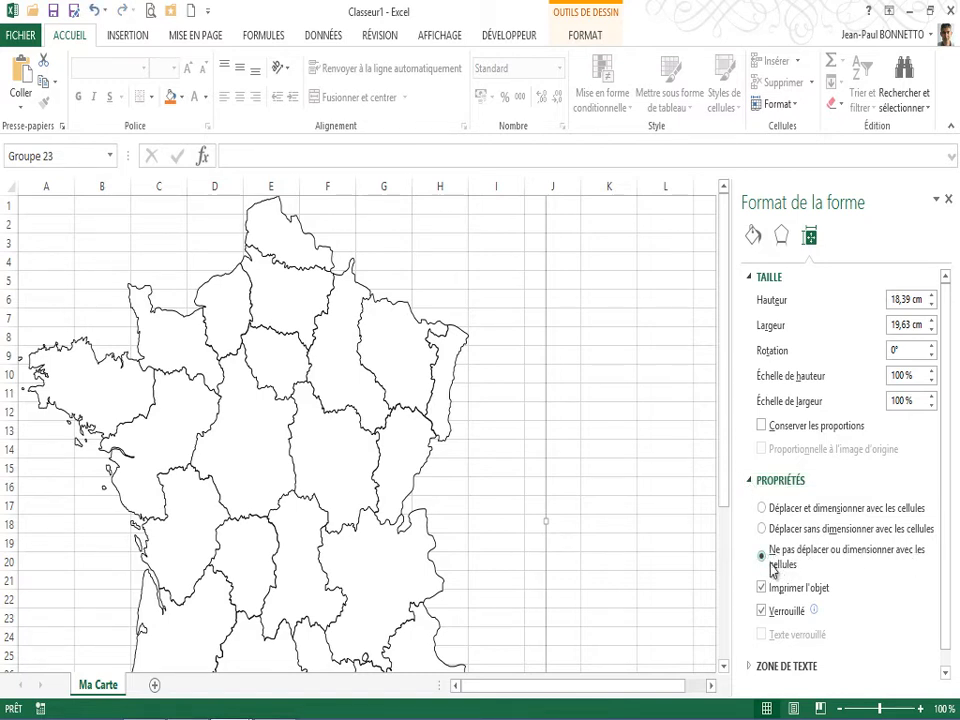
{"action": "left_click_drag", "start_coordinate": [946, 311], "coordinate": [955, 378]}
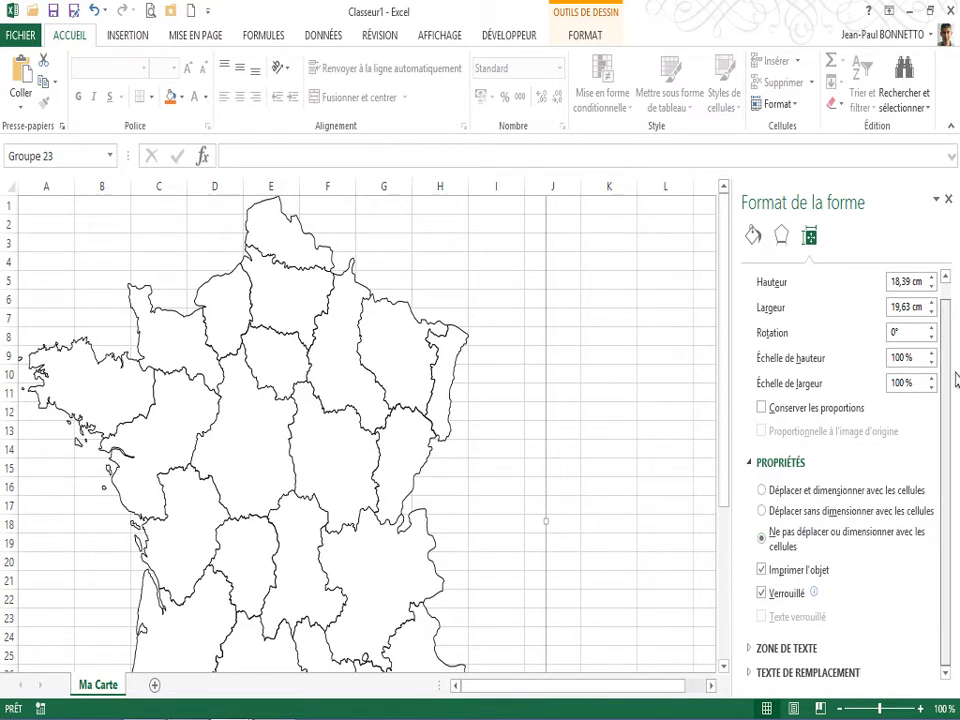
{"action": "left_click", "coordinate": [949, 200]}
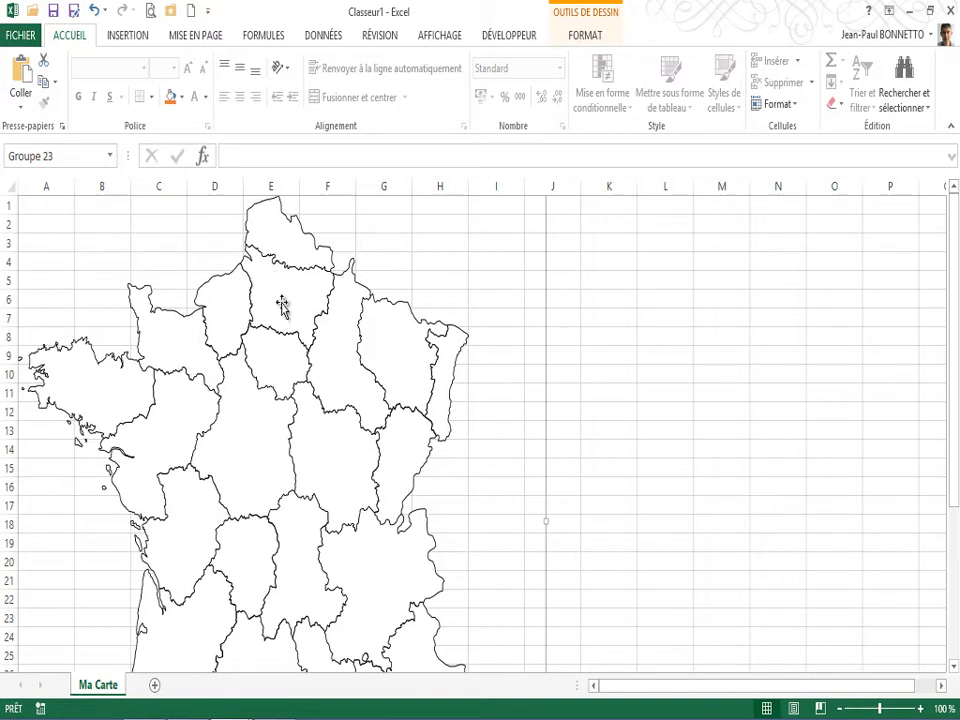
{"action": "left_click", "coordinate": [383, 225]}
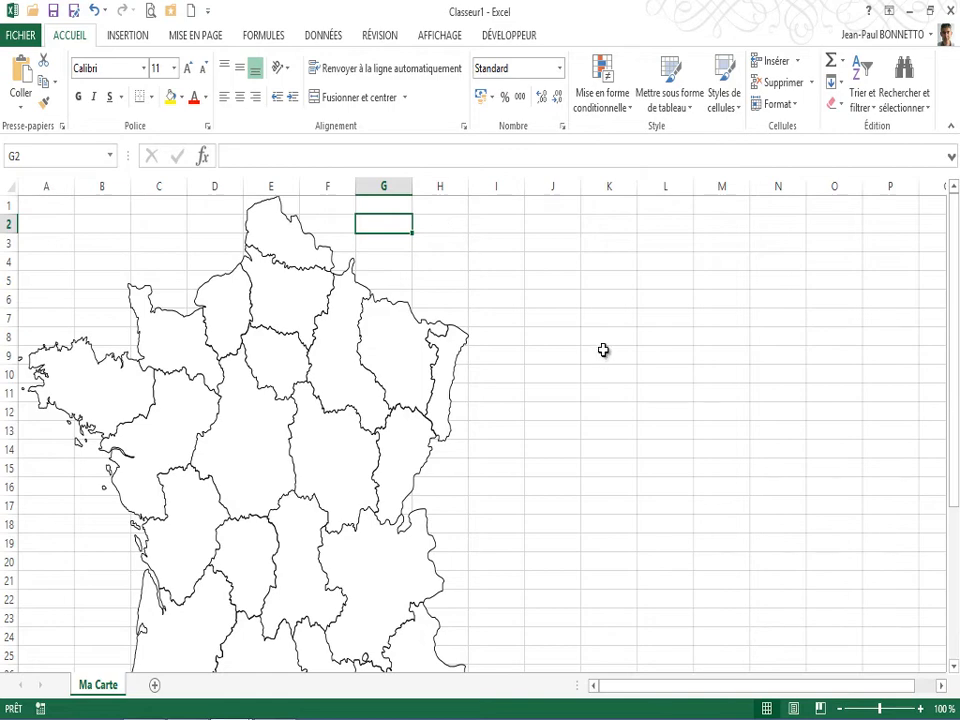
Step: Look over the ungrayed map on the sheet from the northern regions down to Corsica and back
{"action": "scroll", "coordinate": [603, 349], "scroll_direction": "down", "scroll_amount": 5}
{"action": "scroll", "coordinate": [603, 349], "scroll_direction": "up", "scroll_amount": 1}
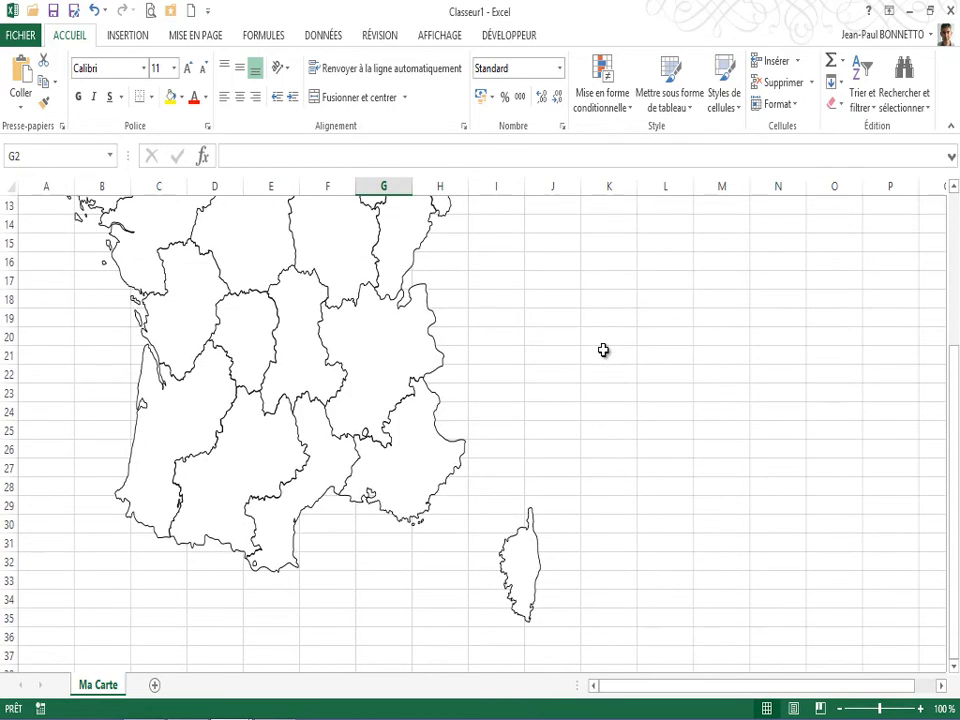
{"action": "scroll", "coordinate": [603, 349], "scroll_direction": "up", "scroll_amount": 1}
{"action": "scroll", "coordinate": [603, 349], "scroll_direction": "up", "scroll_amount": 2}
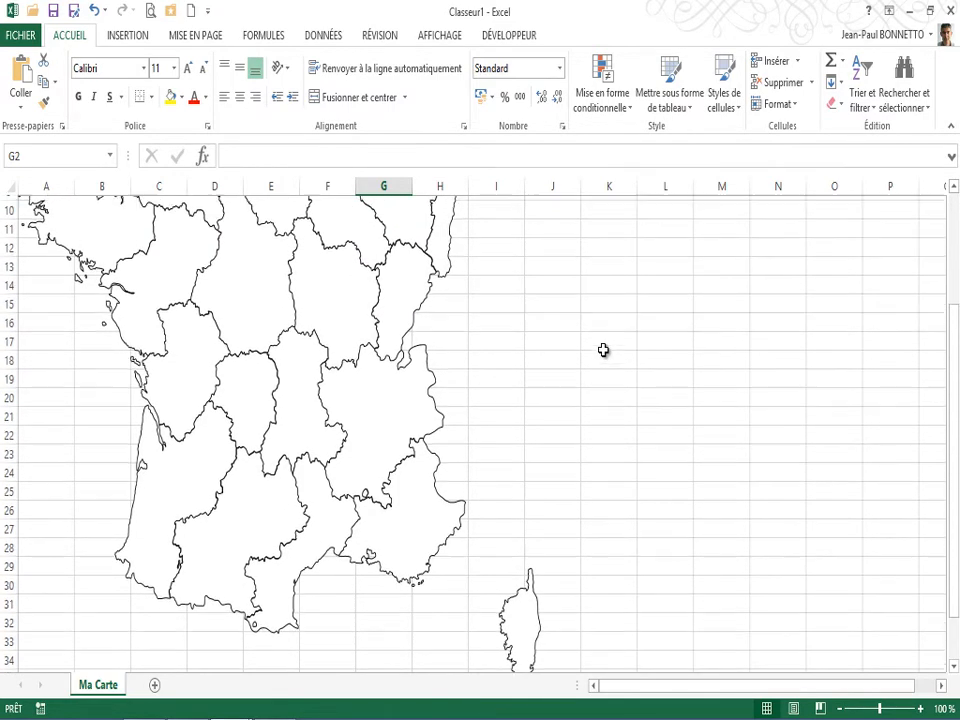
{"action": "scroll", "coordinate": [603, 349], "scroll_direction": "down", "scroll_amount": 3}
{"action": "scroll", "coordinate": [603, 349], "scroll_direction": "up", "scroll_amount": 3}
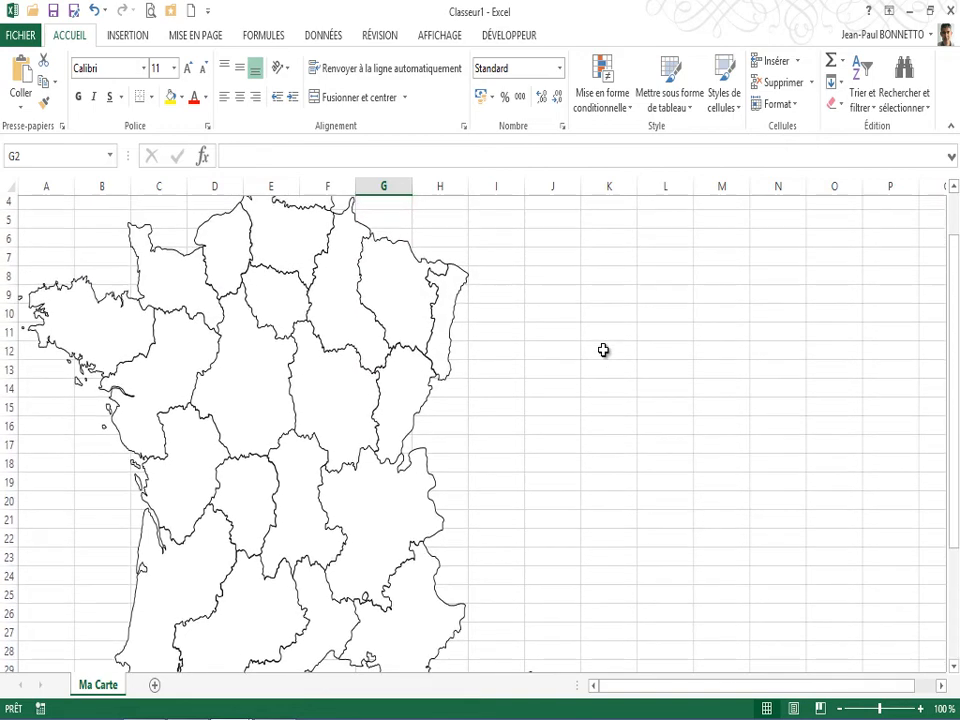
{"action": "scroll", "coordinate": [603, 349], "scroll_direction": "down", "scroll_amount": 1}
{"action": "scroll", "coordinate": [603, 349], "scroll_direction": "up", "scroll_amount": 2}
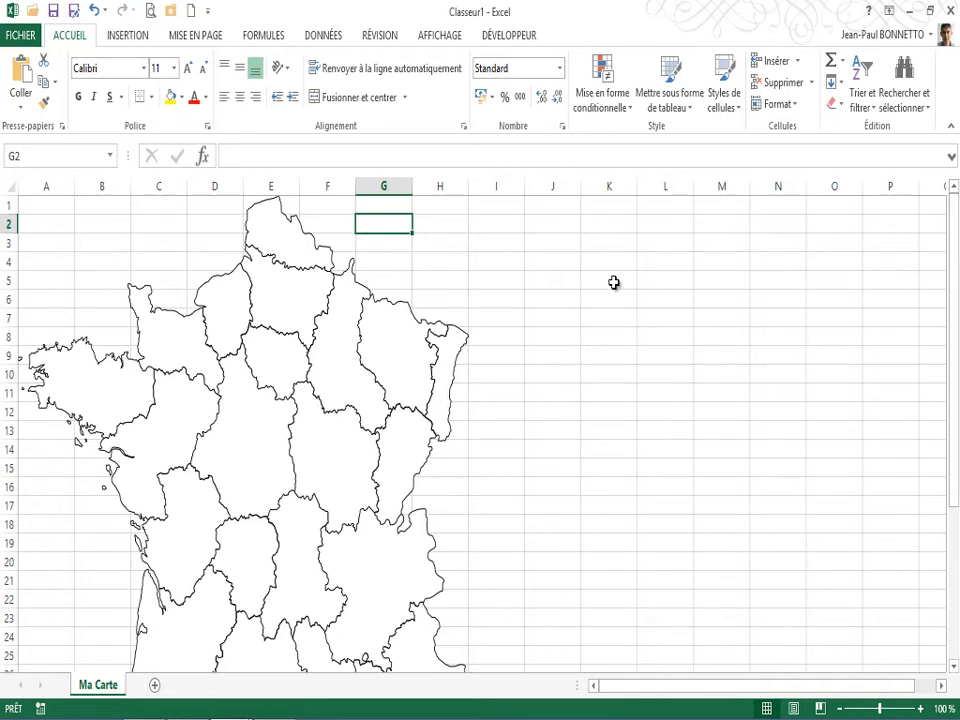
Step: Hide the gridlines on the Ma Carte sheet and look over the whole map on the plain background
{"action": "left_click", "coordinate": [100, 226]}
{"action": "left_click", "coordinate": [466, 243]}
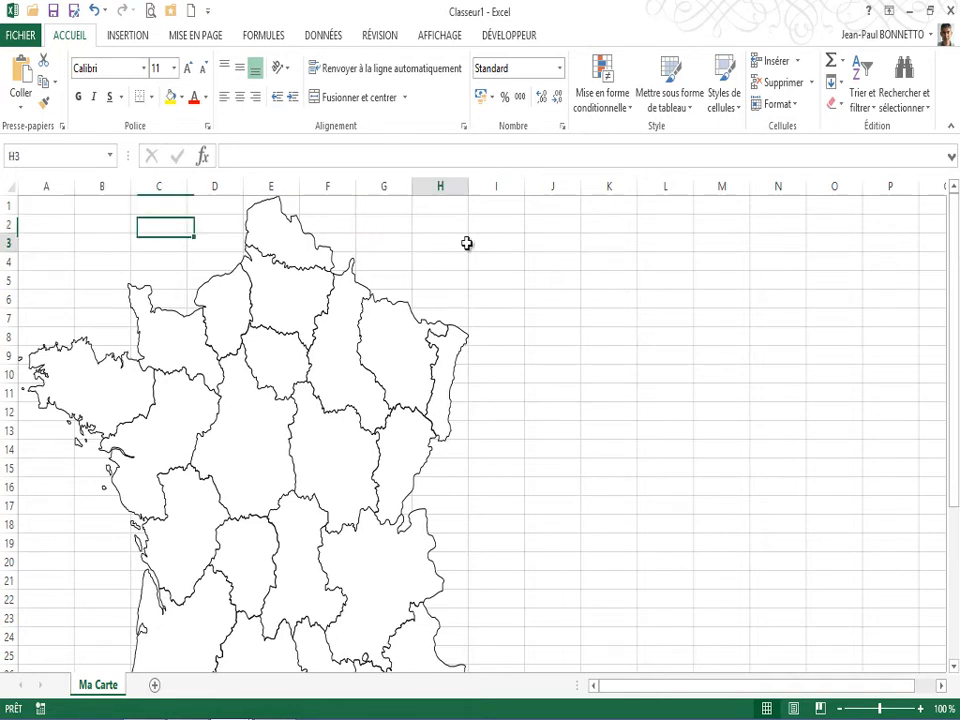
{"action": "left_click", "coordinate": [548, 242]}
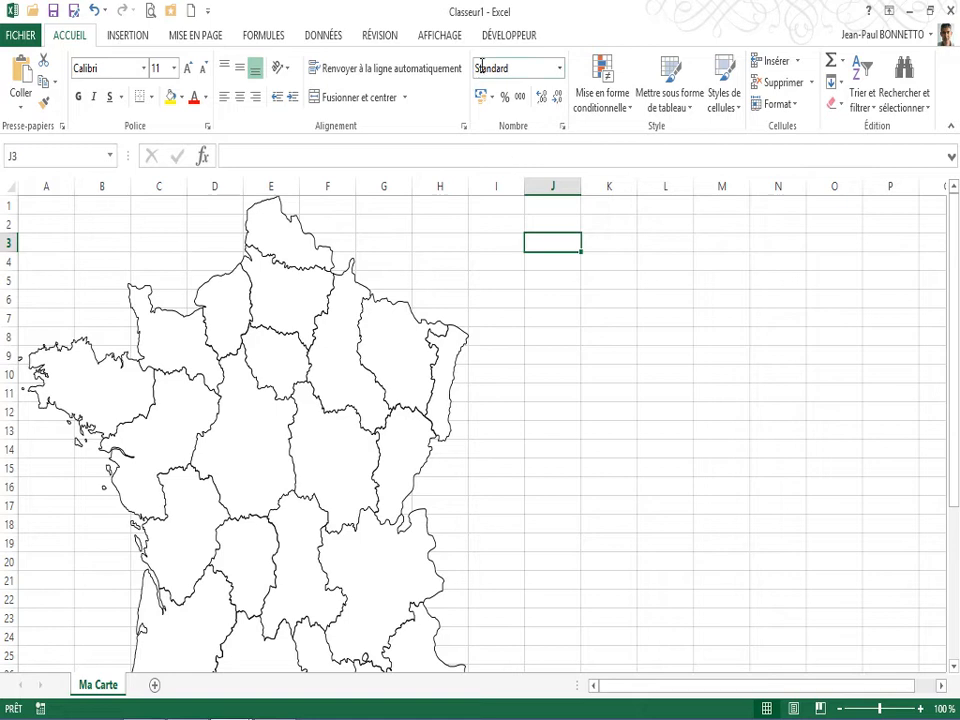
{"action": "left_click", "coordinate": [440, 36]}
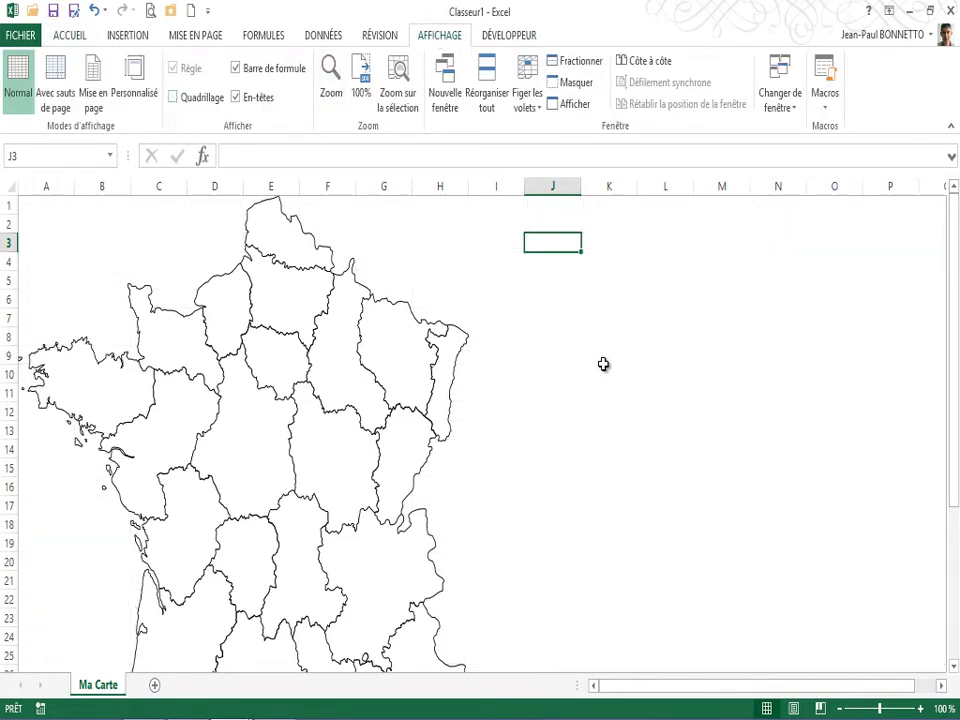
{"action": "scroll", "coordinate": [603, 330], "scroll_direction": "down", "scroll_amount": 2}
{"action": "scroll", "coordinate": [603, 311], "scroll_direction": "down", "scroll_amount": 3}
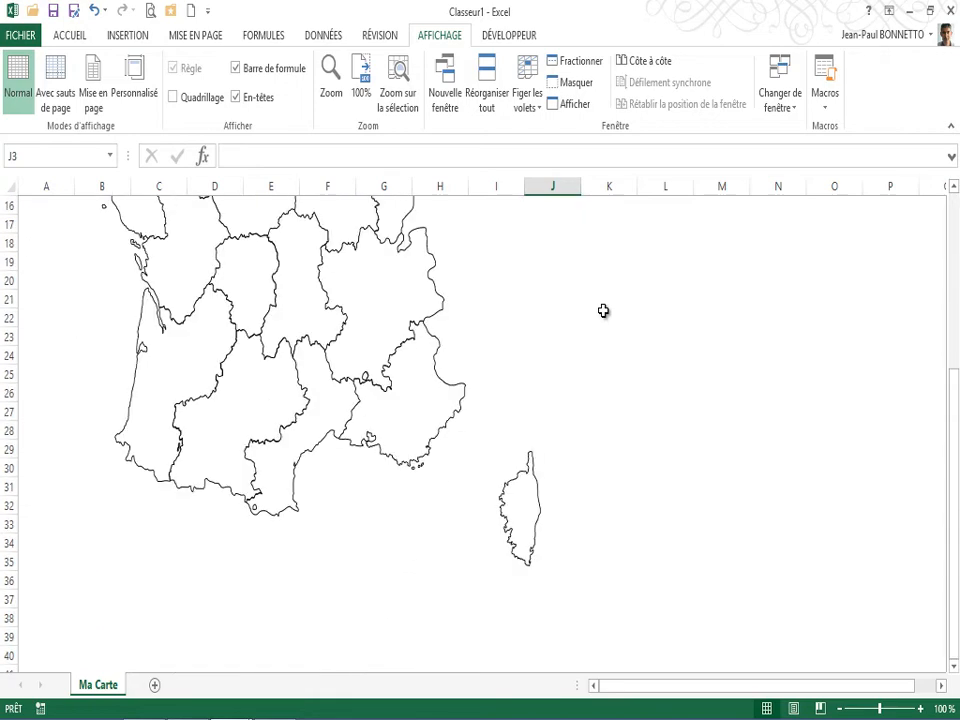
{"action": "scroll", "coordinate": [603, 311], "scroll_direction": "up", "scroll_amount": 5}
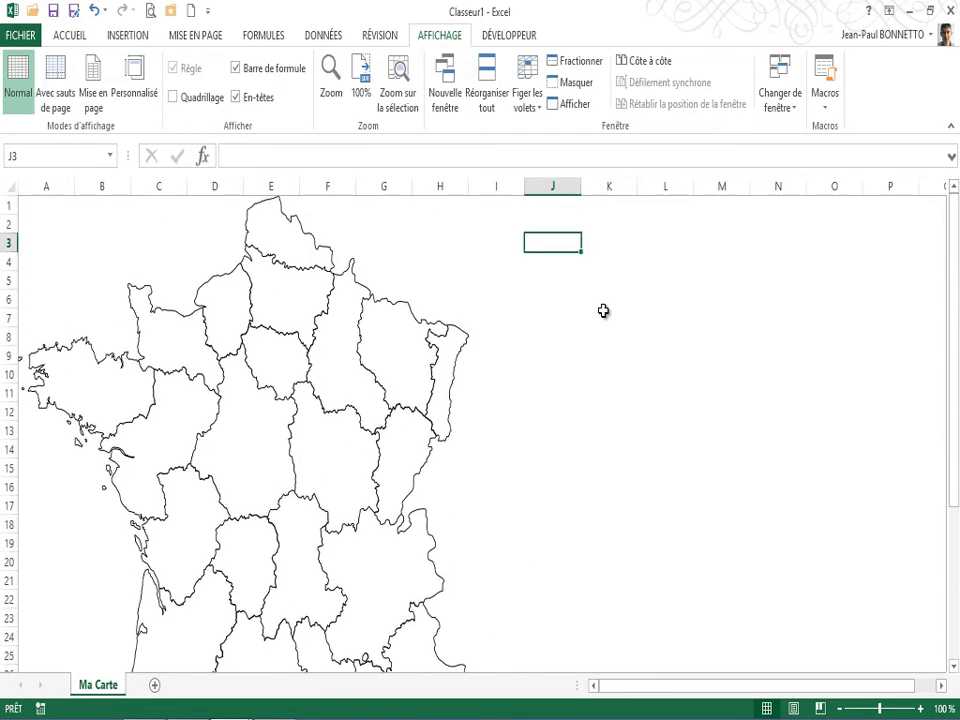
{"action": "scroll", "coordinate": [603, 311], "scroll_direction": "down", "scroll_amount": 5}
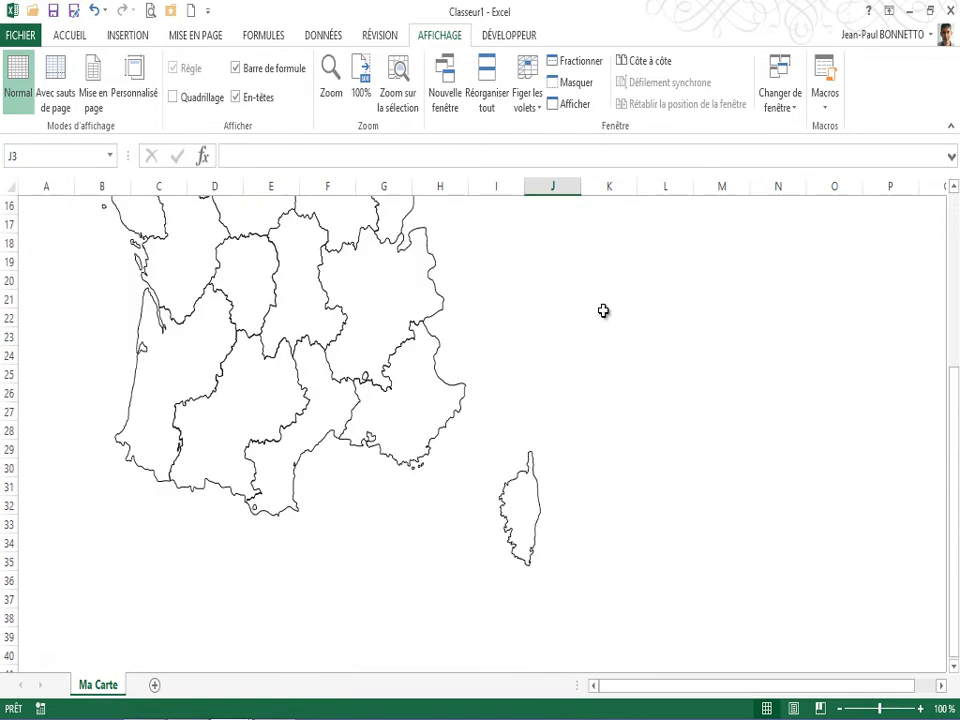
{"action": "scroll", "coordinate": [603, 311], "scroll_direction": "up", "scroll_amount": 5}
{"action": "scroll", "coordinate": [603, 311], "scroll_direction": "down", "scroll_amount": 2}
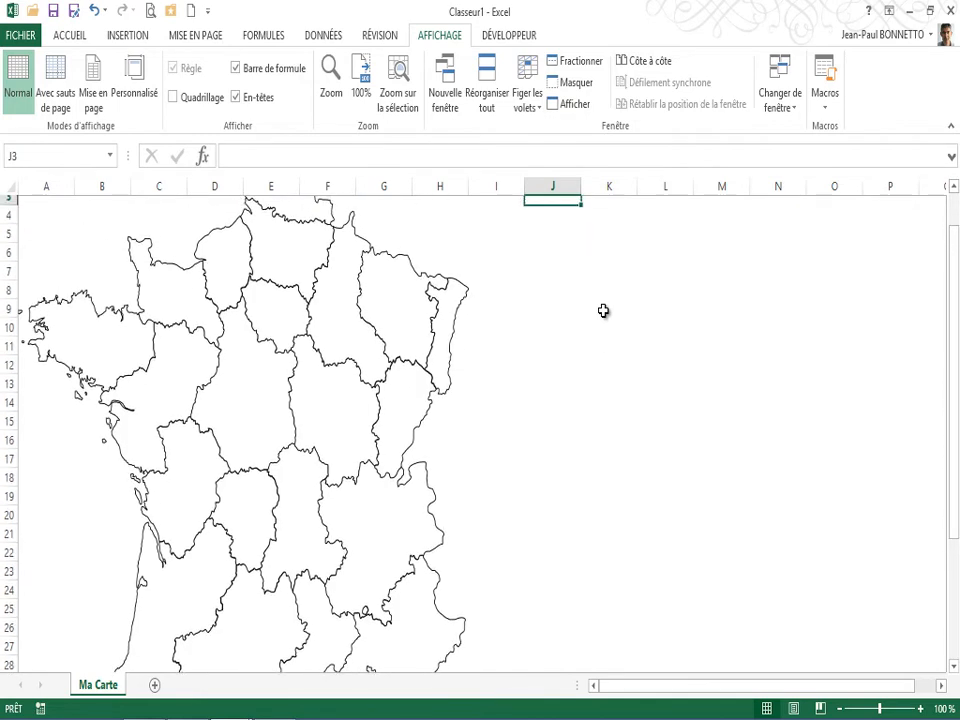
{"action": "scroll", "coordinate": [603, 311], "scroll_direction": "up", "scroll_amount": 2}
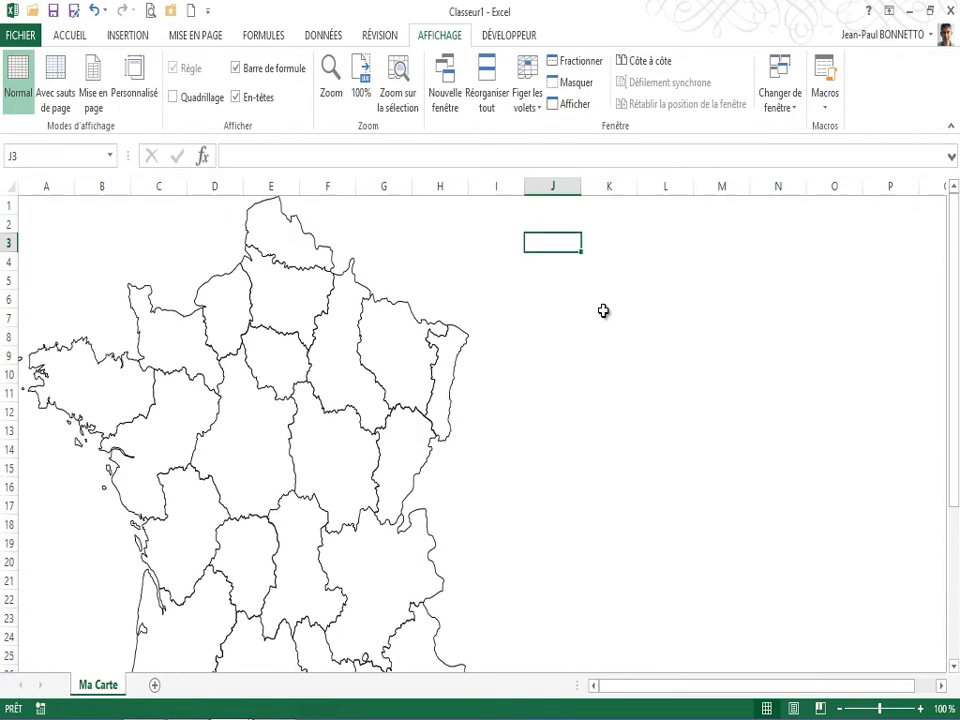
Step: Fill the cells behind the map, range A1:J36, with a light grey theme colour
{"action": "left_click", "coordinate": [32, 202]}
{"action": "left_click_drag", "start_coordinate": [32, 202], "coordinate": [546, 330]}
{"action": "scroll", "coordinate": [570, 309], "scroll_direction": "up", "scroll_amount": 9}
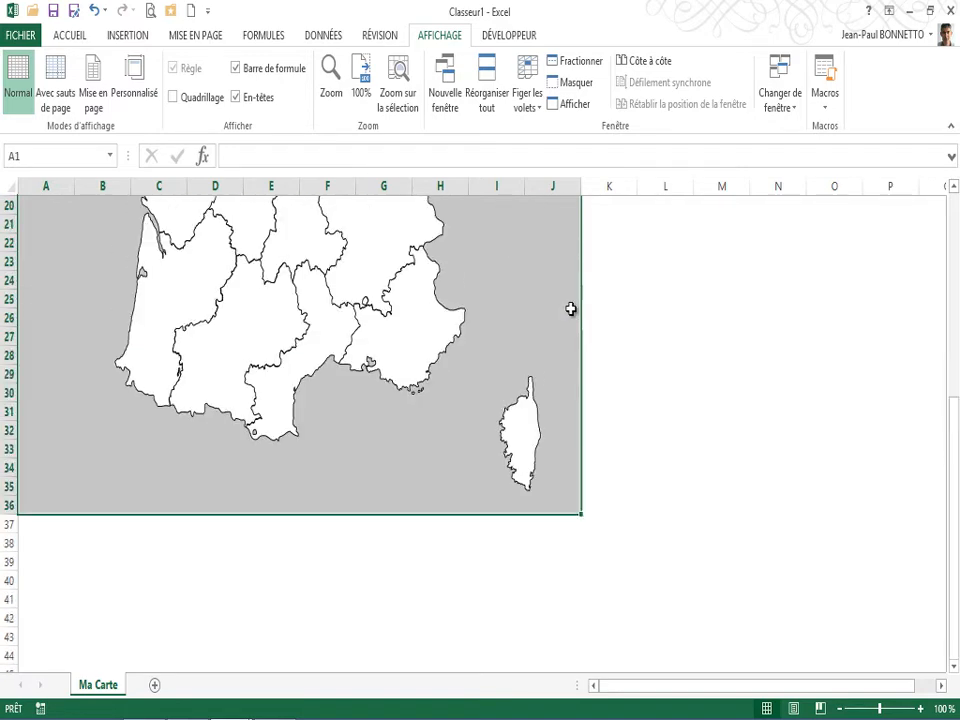
{"action": "scroll", "coordinate": [571, 308], "scroll_direction": "down", "scroll_amount": 1}
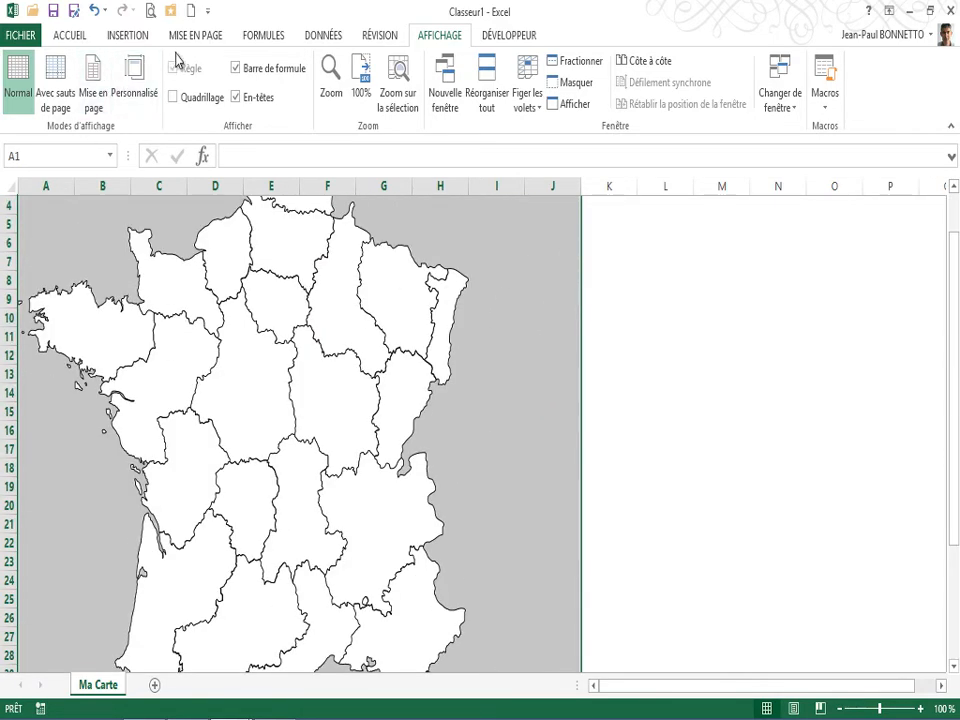
{"action": "left_click", "coordinate": [52, 30]}
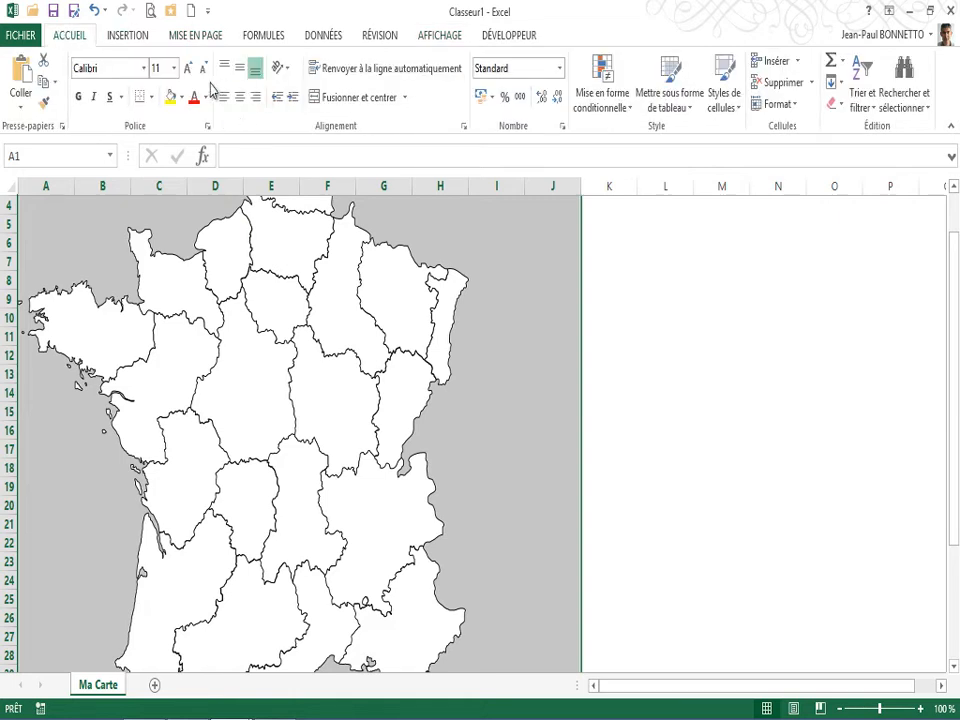
{"action": "left_click", "coordinate": [180, 98]}
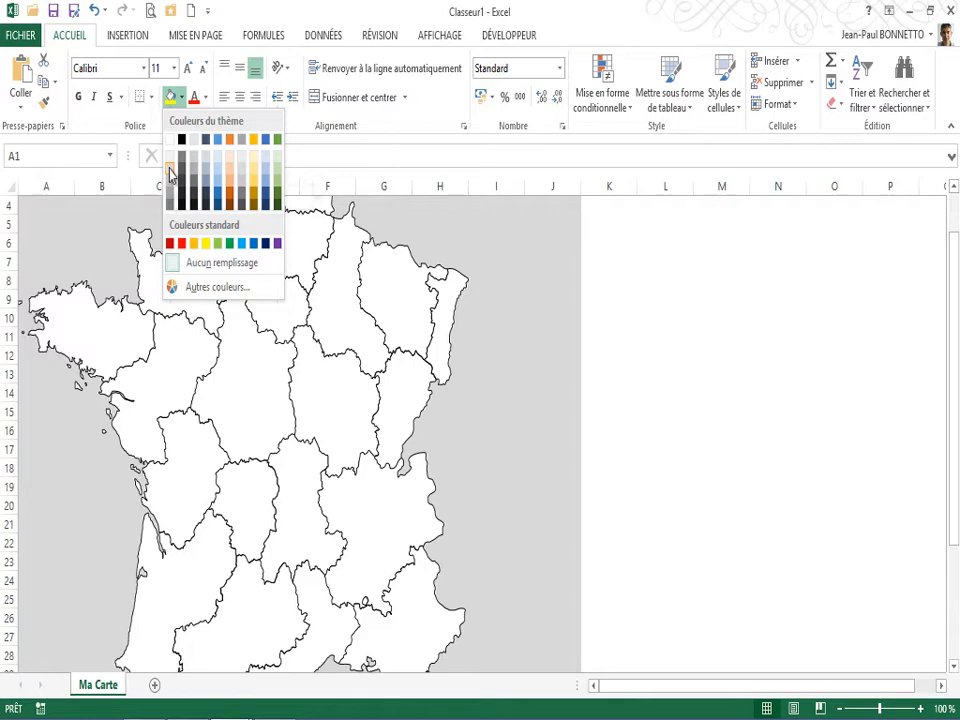
{"action": "left_click", "coordinate": [170, 172]}
{"action": "scroll", "coordinate": [184, 190], "scroll_direction": "up", "scroll_amount": 1}
{"action": "left_click", "coordinate": [495, 281]}
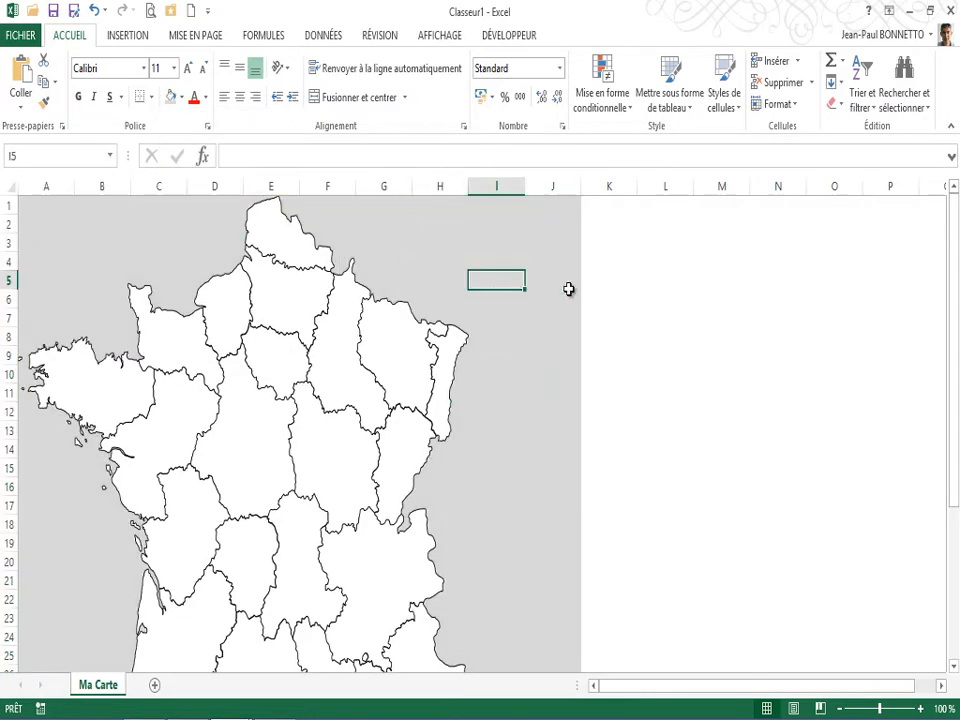
{"action": "scroll", "coordinate": [659, 299], "scroll_direction": "down", "scroll_amount": 7}
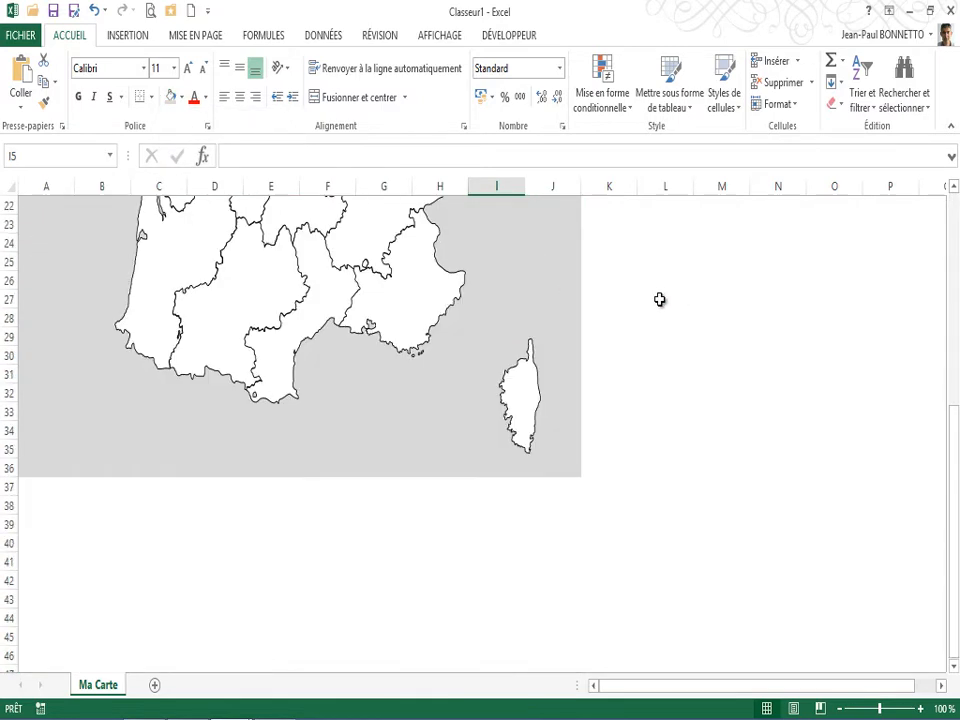
{"action": "scroll", "coordinate": [659, 299], "scroll_direction": "up", "scroll_amount": 7}
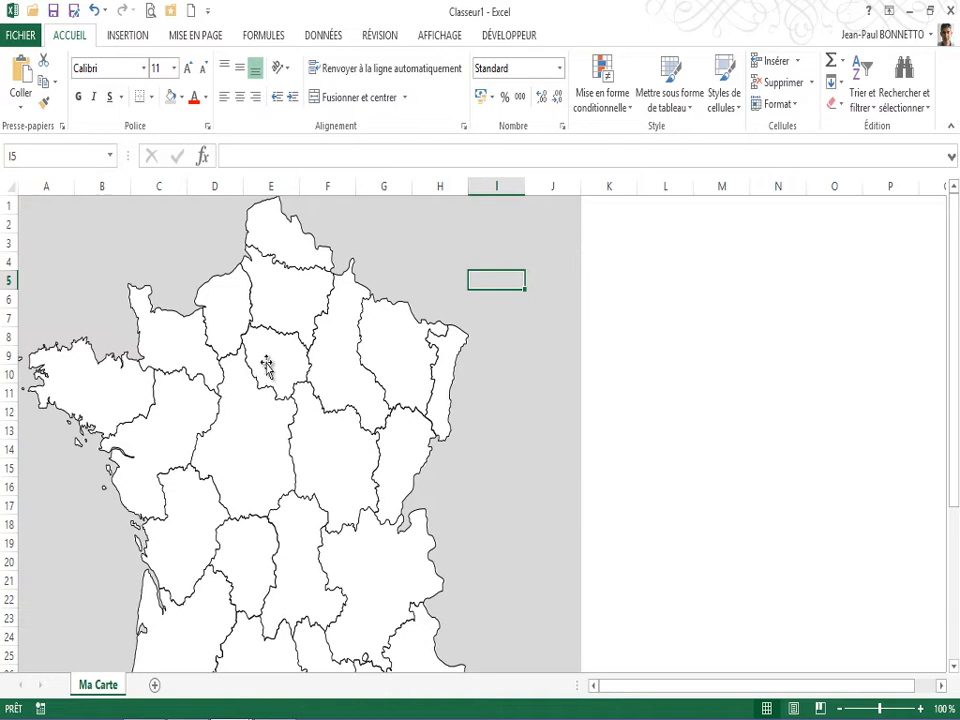
Step: Examine the names of individual region shapes inside the grouped map, from Brittany across the northern regions to Pays de la Loire
{"action": "left_click", "coordinate": [85, 387]}
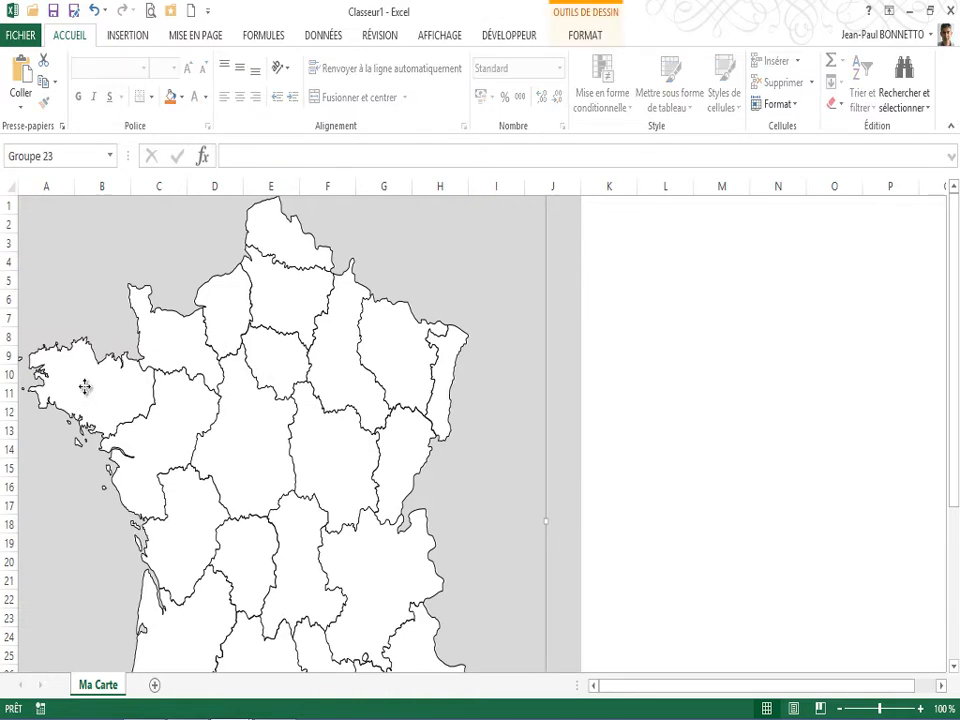
{"action": "left_click", "coordinate": [85, 387]}
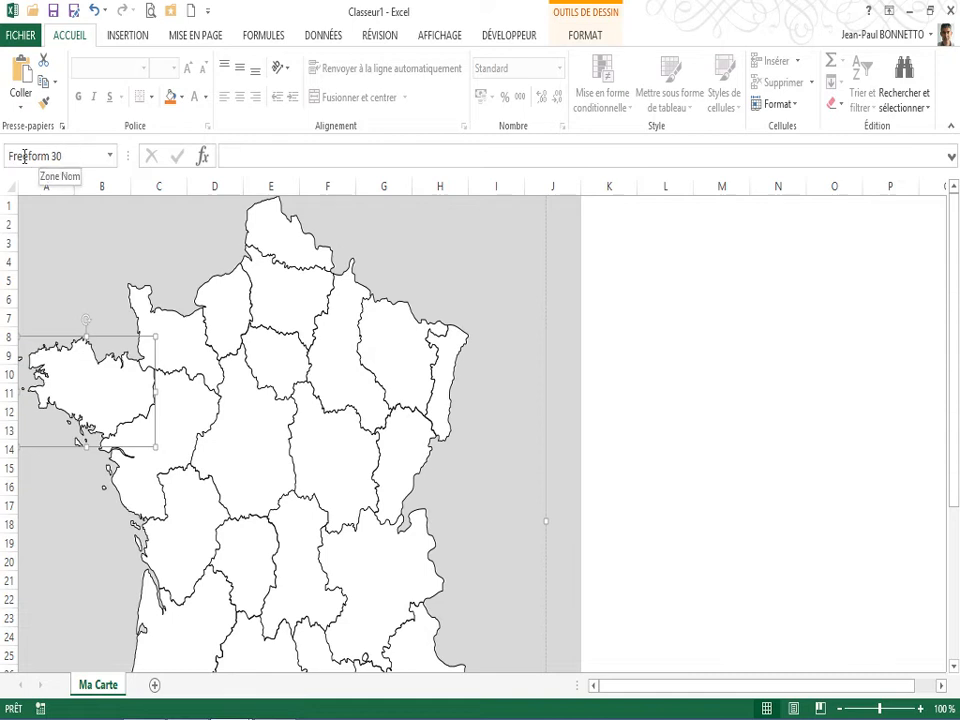
{"action": "left_click", "coordinate": [163, 298]}
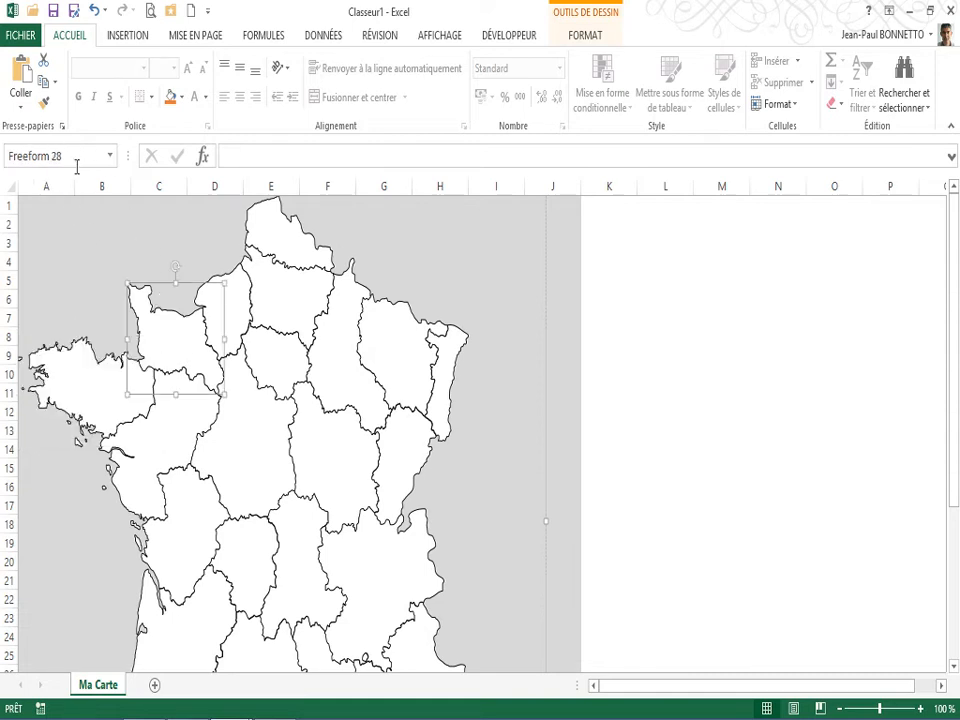
{"action": "left_click", "coordinate": [237, 312]}
{"action": "left_click", "coordinate": [283, 245]}
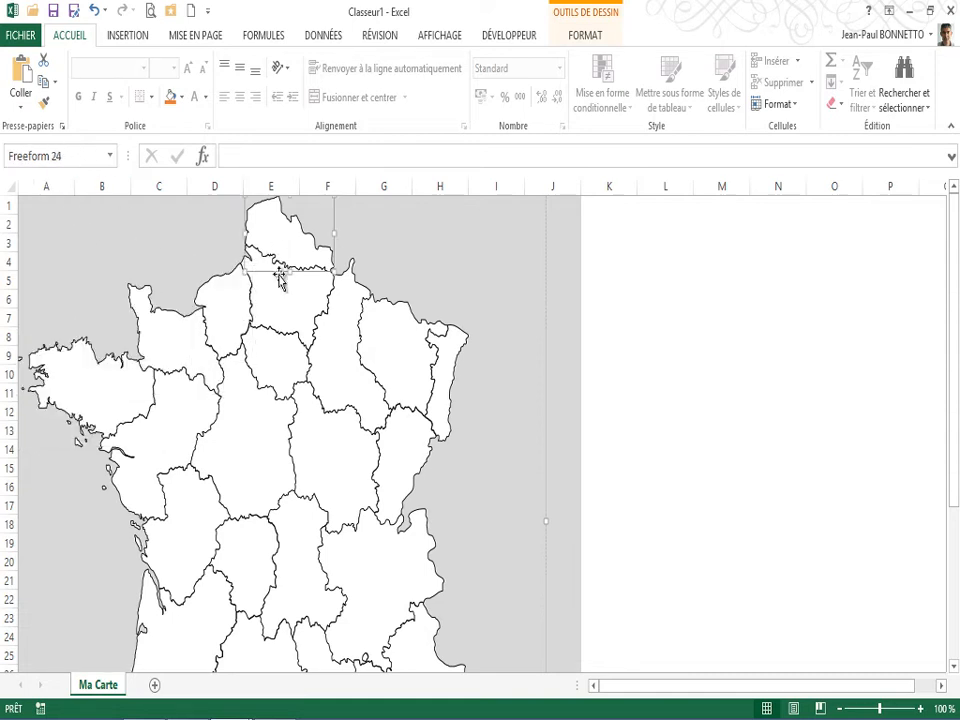
{"action": "left_click", "coordinate": [281, 282]}
{"action": "left_click", "coordinate": [113, 400]}
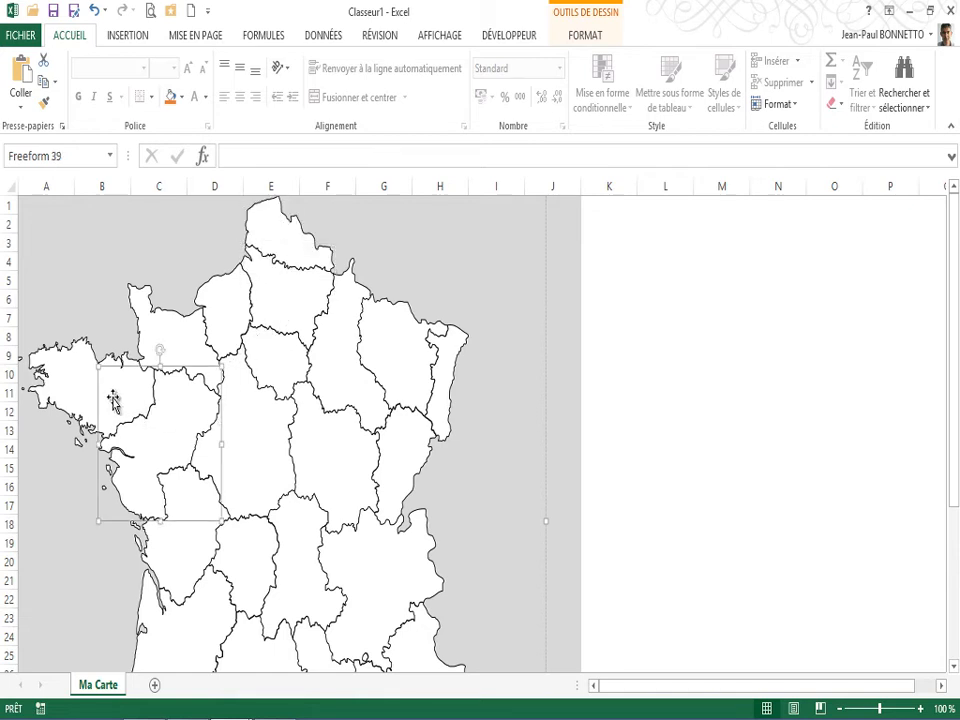
Step: Try to group the Brittany, Basse-Normandie and Pays de la Loire shapes while they are still part of the map group
{"action": "left_click", "coordinate": [78, 389]}
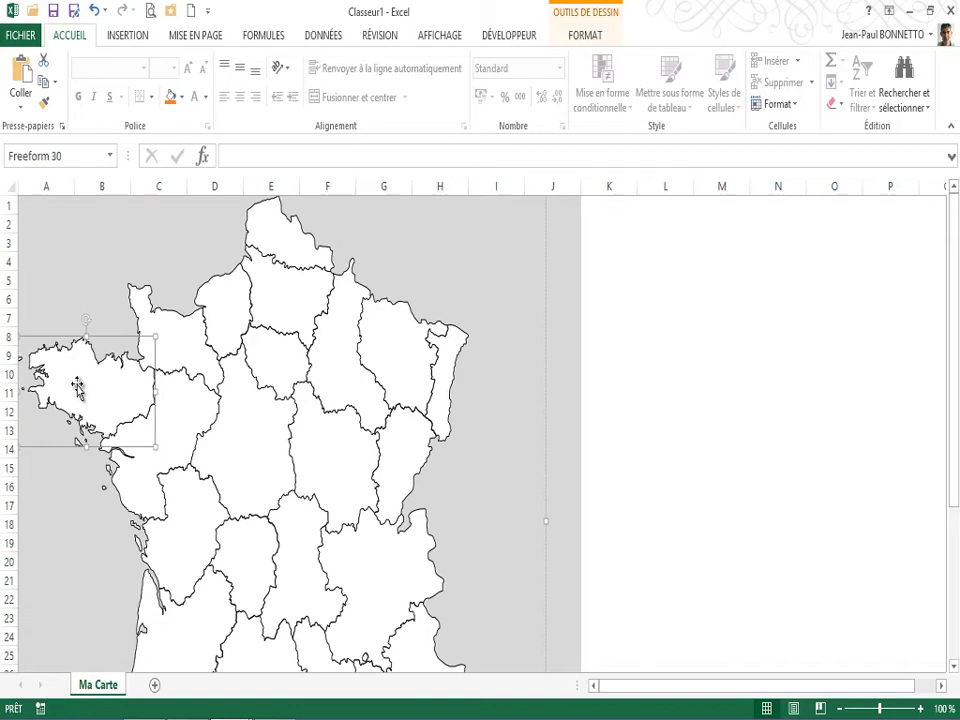
{"action": "left_click", "coordinate": [187, 350], "text": "ctrl"}
{"action": "left_click", "coordinate": [178, 420], "text": "ctrl"}
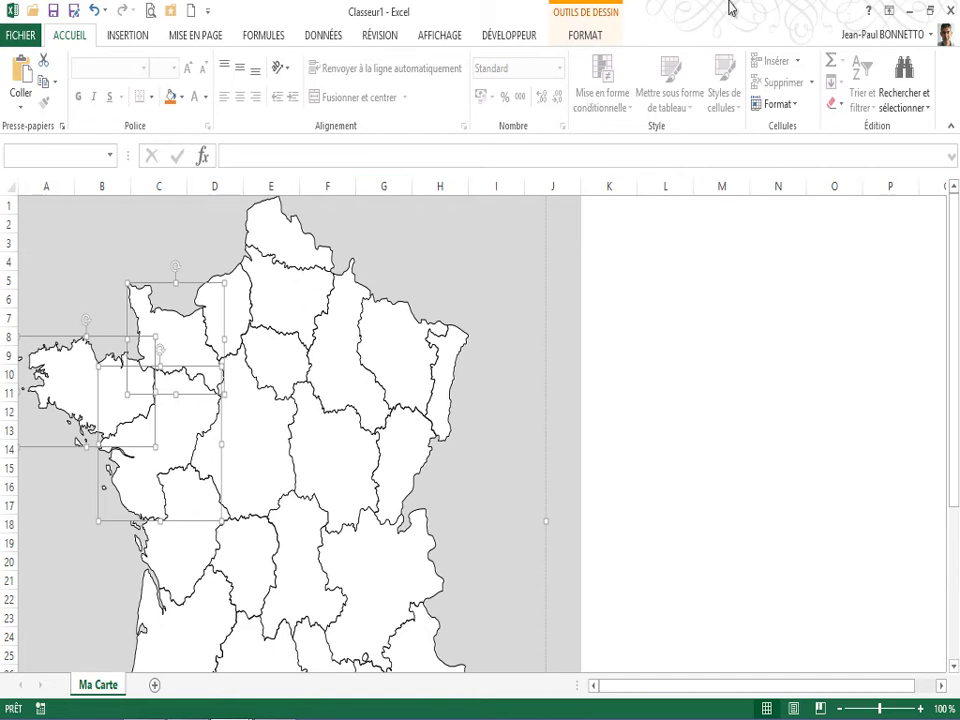
{"action": "left_click", "coordinate": [586, 36]}
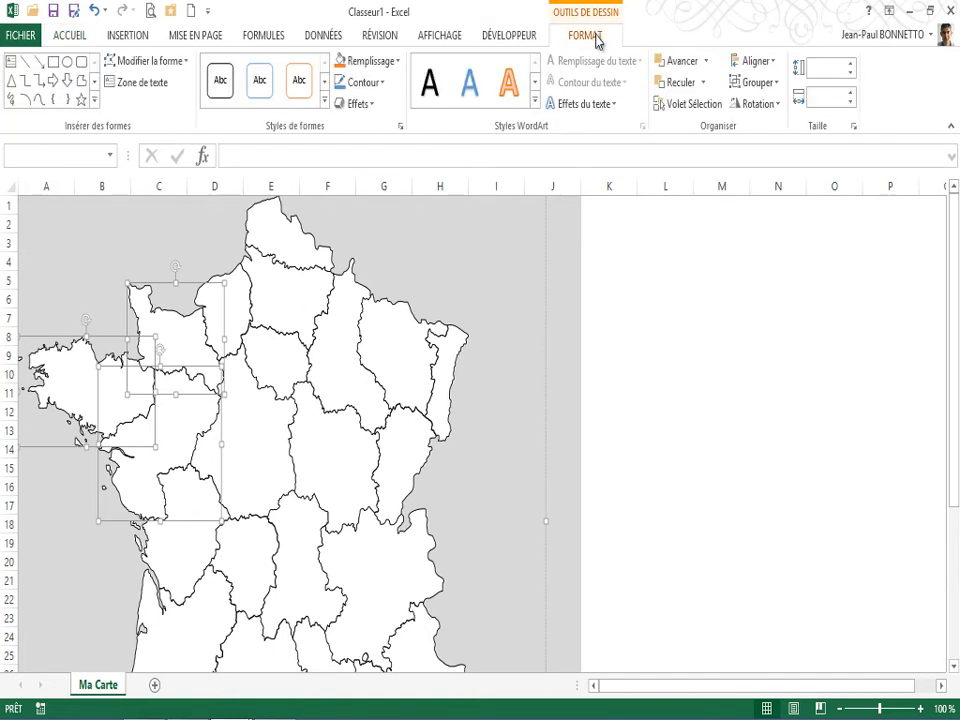
{"action": "left_click", "coordinate": [772, 84]}
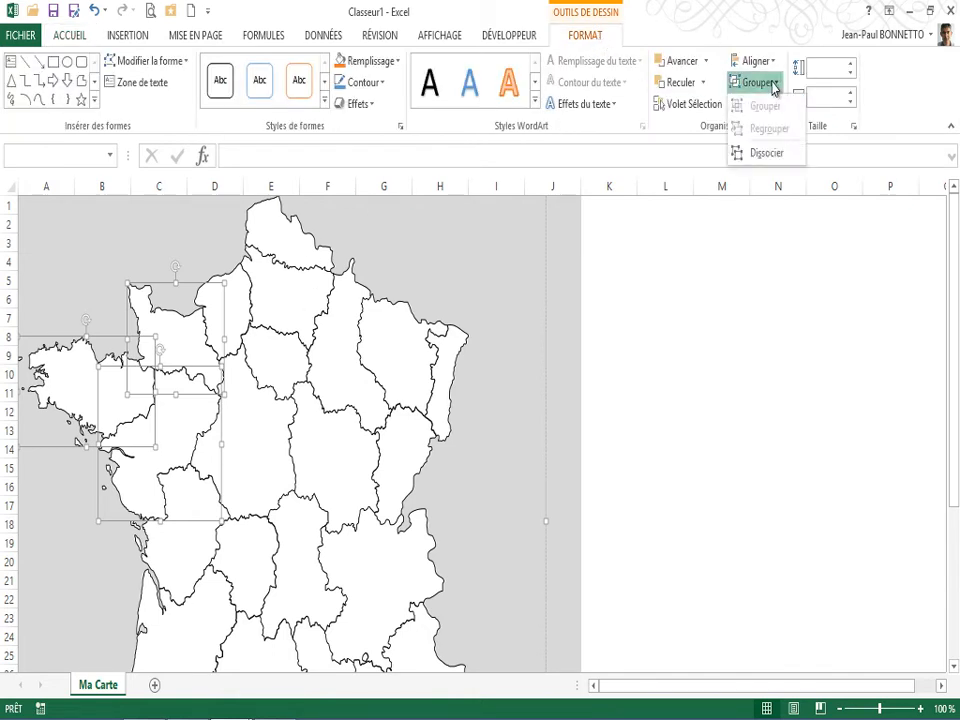
{"action": "right_click", "coordinate": [144, 384]}
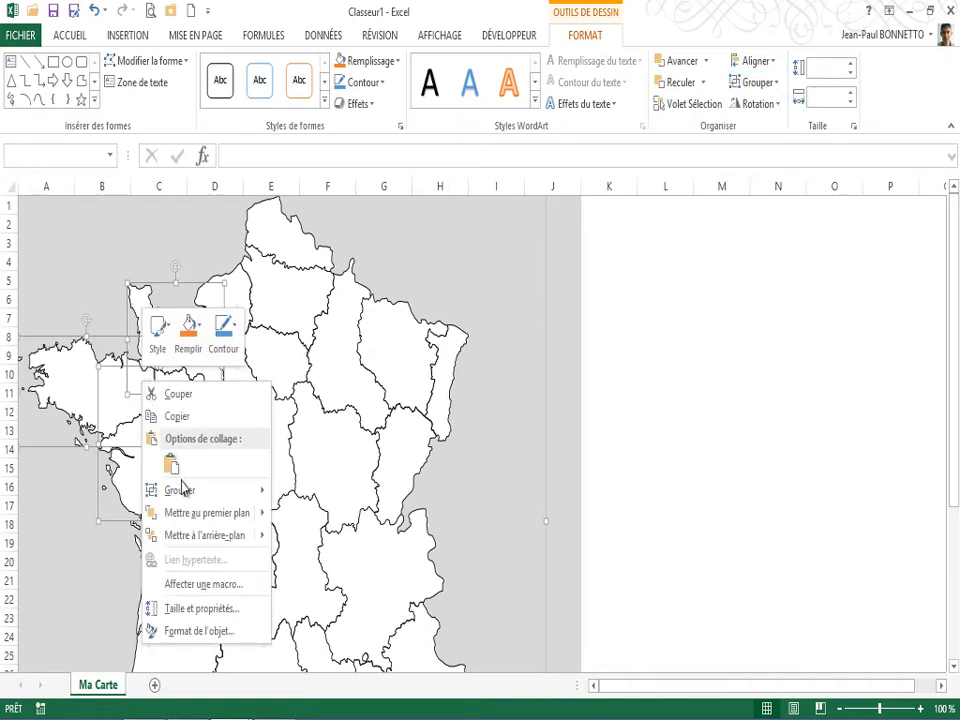
{"action": "mouse_move", "coordinate": [183, 498]}
{"action": "left_click", "coordinate": [79, 154]}
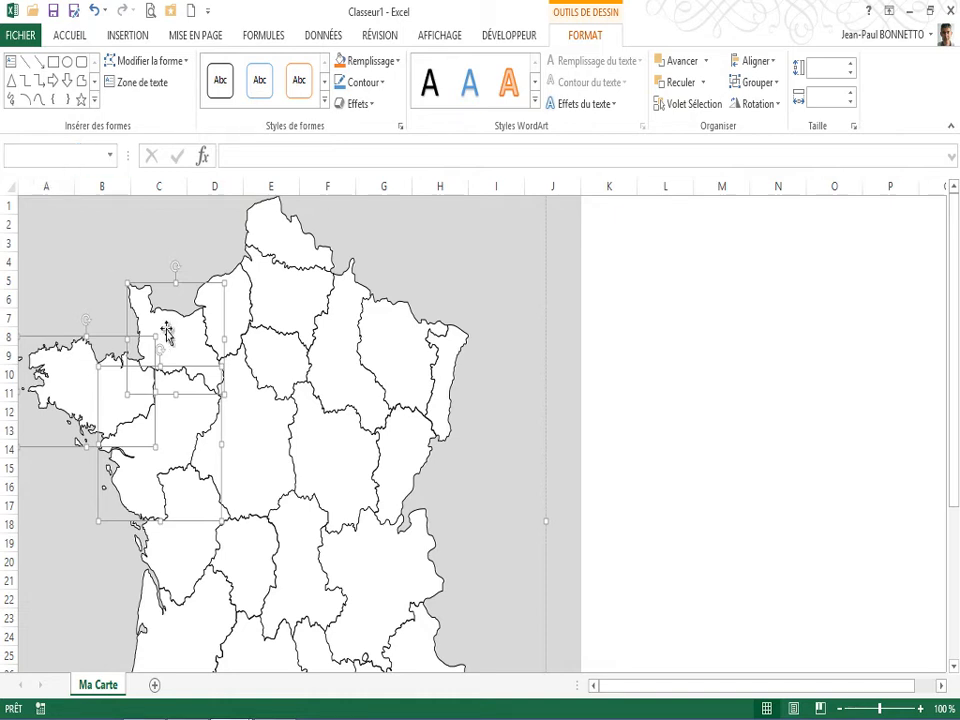
{"action": "left_click", "coordinate": [768, 85]}
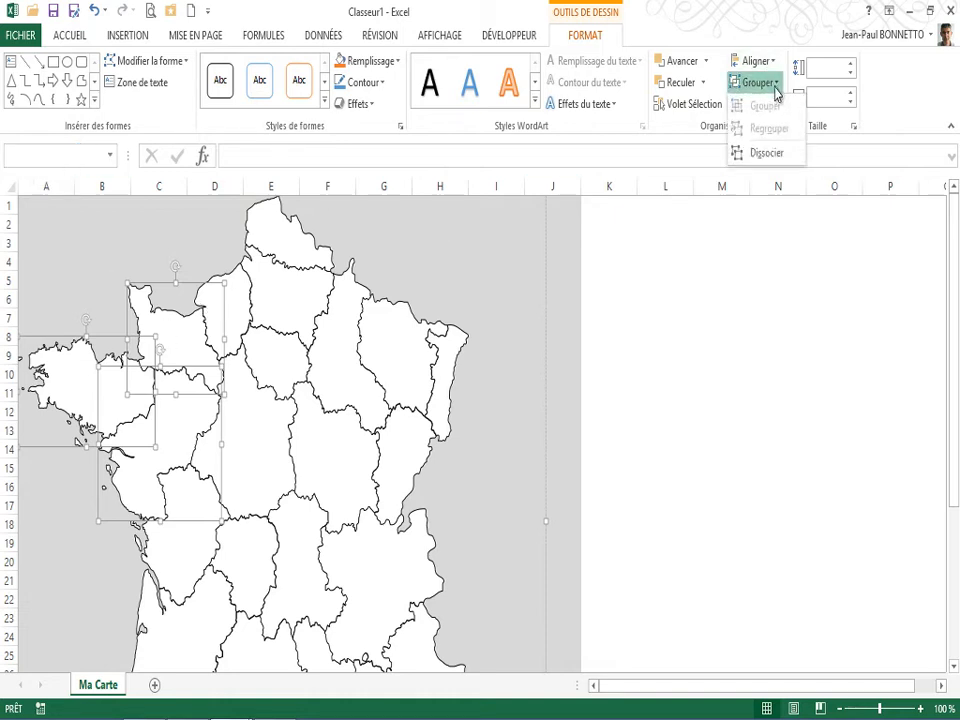
{"action": "left_click", "coordinate": [190, 418]}
{"action": "left_click", "coordinate": [104, 280]}
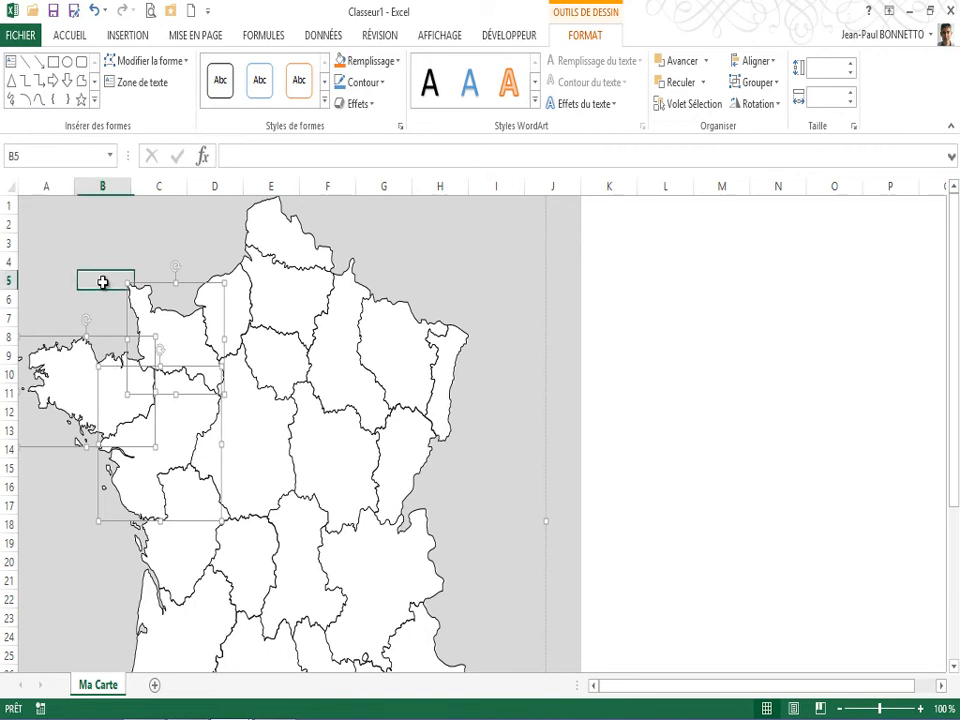
Step: Reselect Brittany, Basse-Normandie and Pays de la Loire inside the map group and try again to group them
{"action": "left_click", "coordinate": [117, 398]}
{"action": "left_click", "coordinate": [155, 345]}
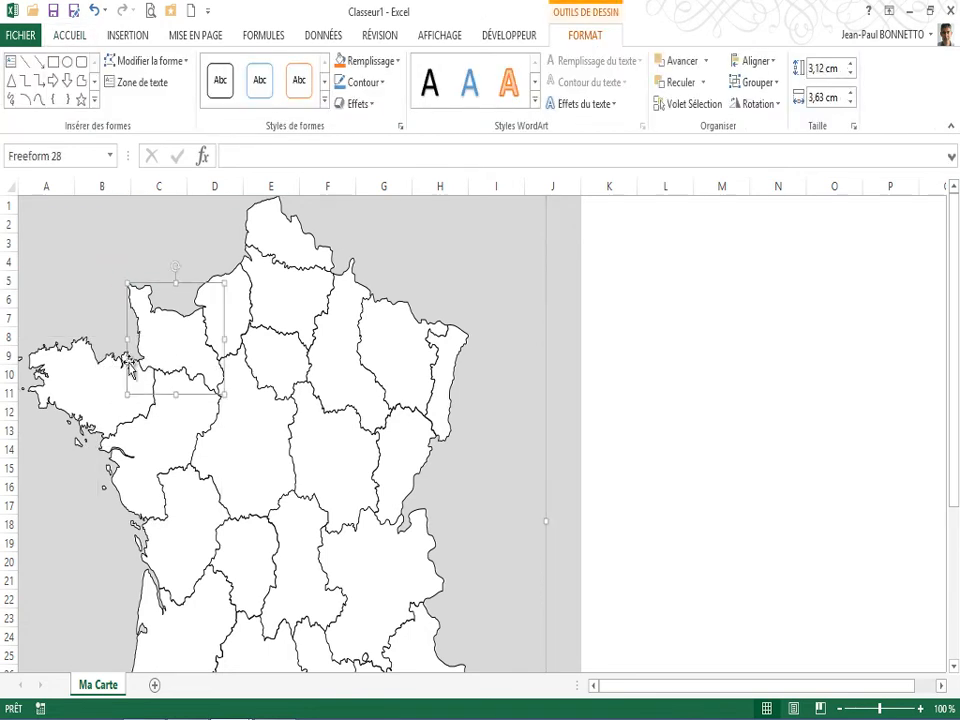
{"action": "left_click", "coordinate": [107, 376]}
{"action": "left_click", "coordinate": [171, 340], "text": "ctrl"}
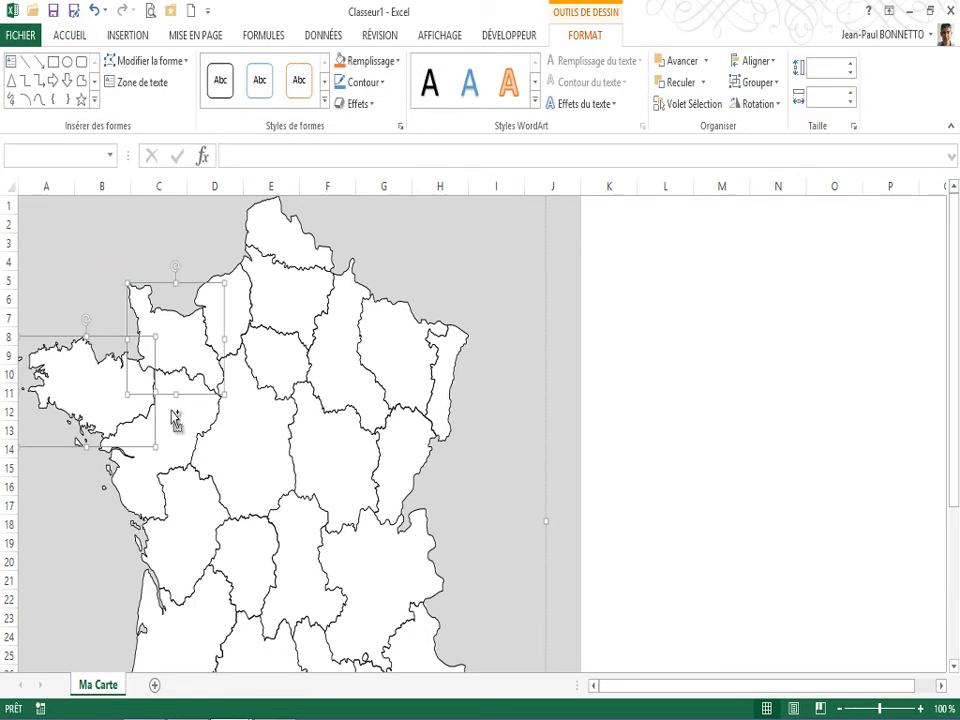
{"action": "left_click", "coordinate": [172, 420], "text": "ctrl"}
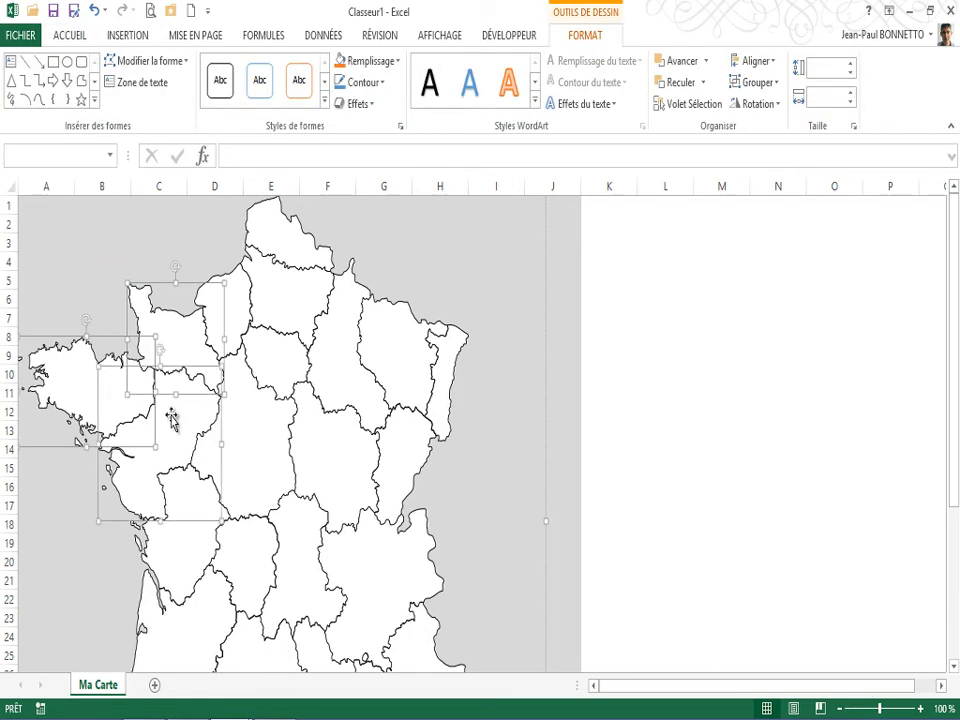
{"action": "left_click", "coordinate": [111, 156]}
{"action": "left_click", "coordinate": [114, 156]}
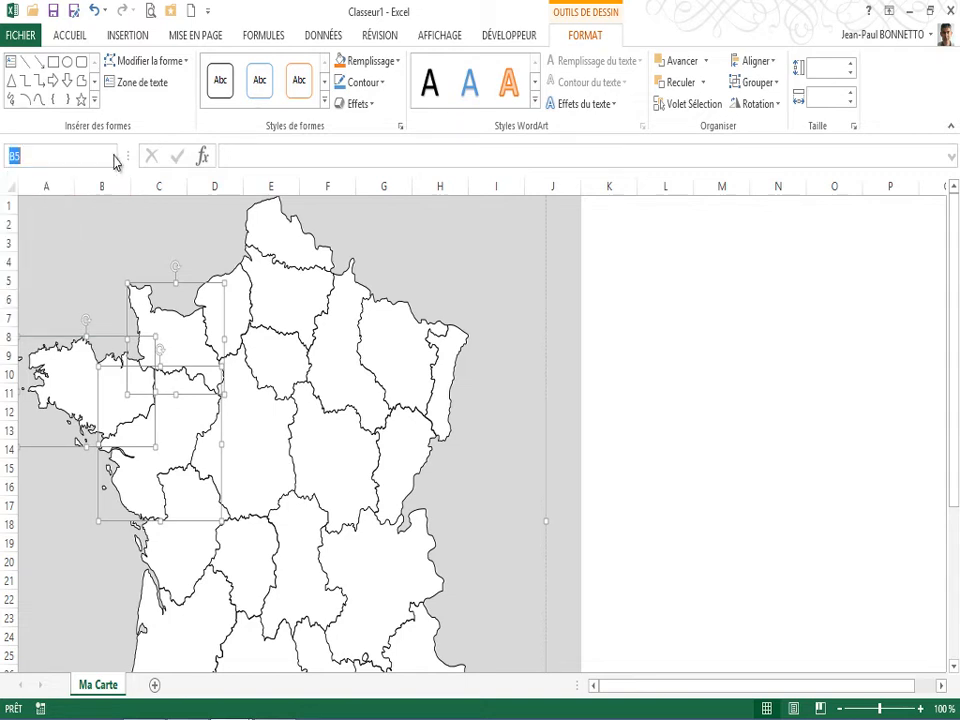
{"action": "left_click", "coordinate": [735, 83]}
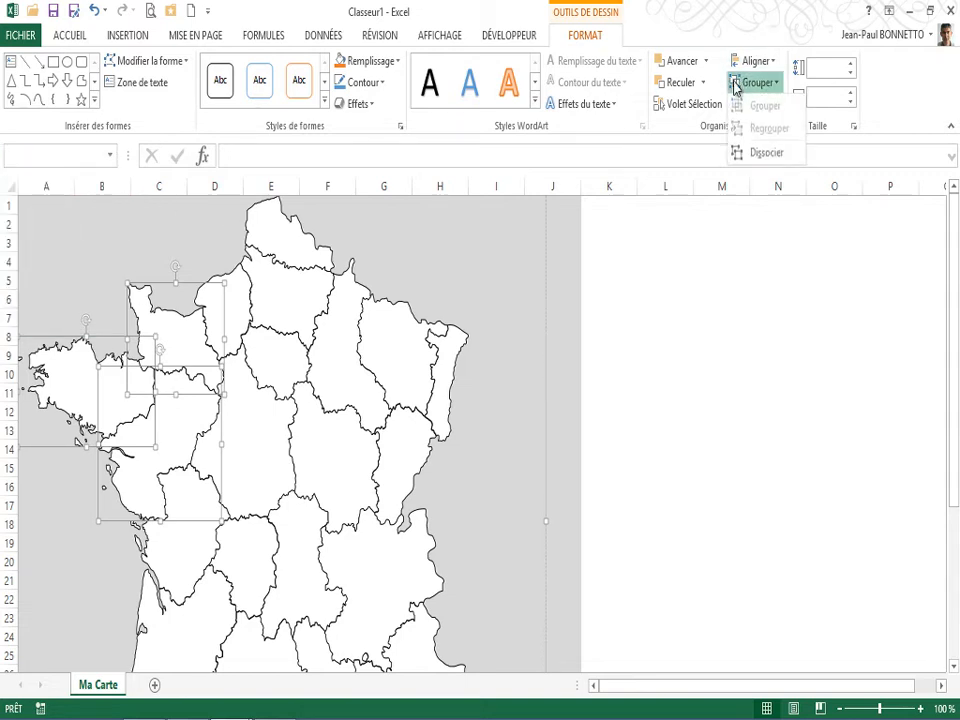
Step: Ungroup the whole map into separate region shapes, and group all of them again
{"action": "right_click", "coordinate": [171, 345]}
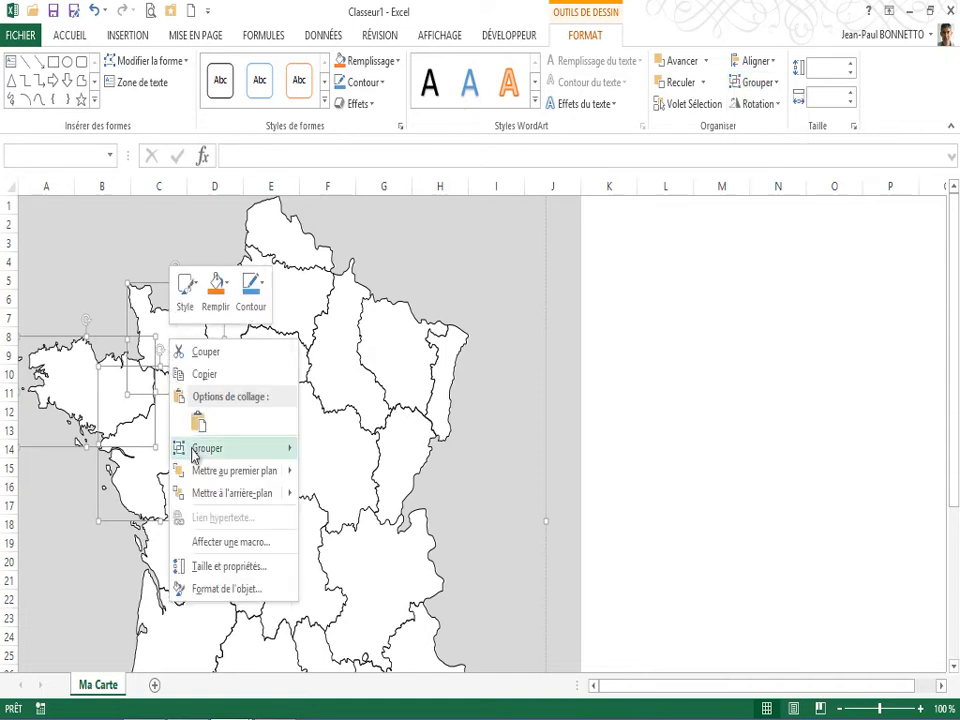
{"action": "mouse_move", "coordinate": [193, 455]}
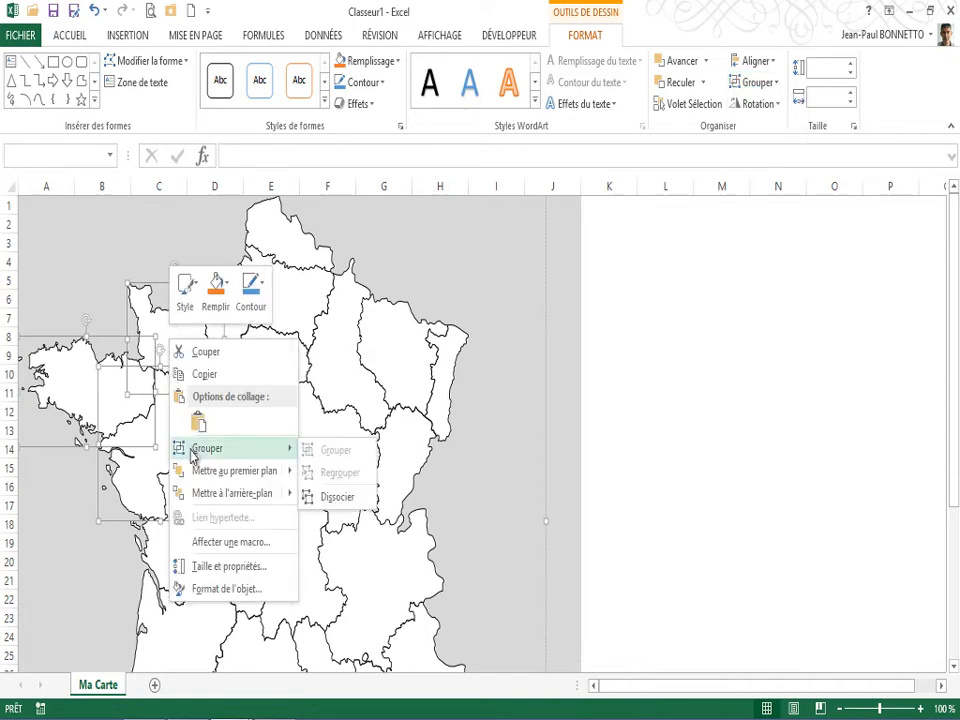
{"action": "left_click", "coordinate": [337, 497]}
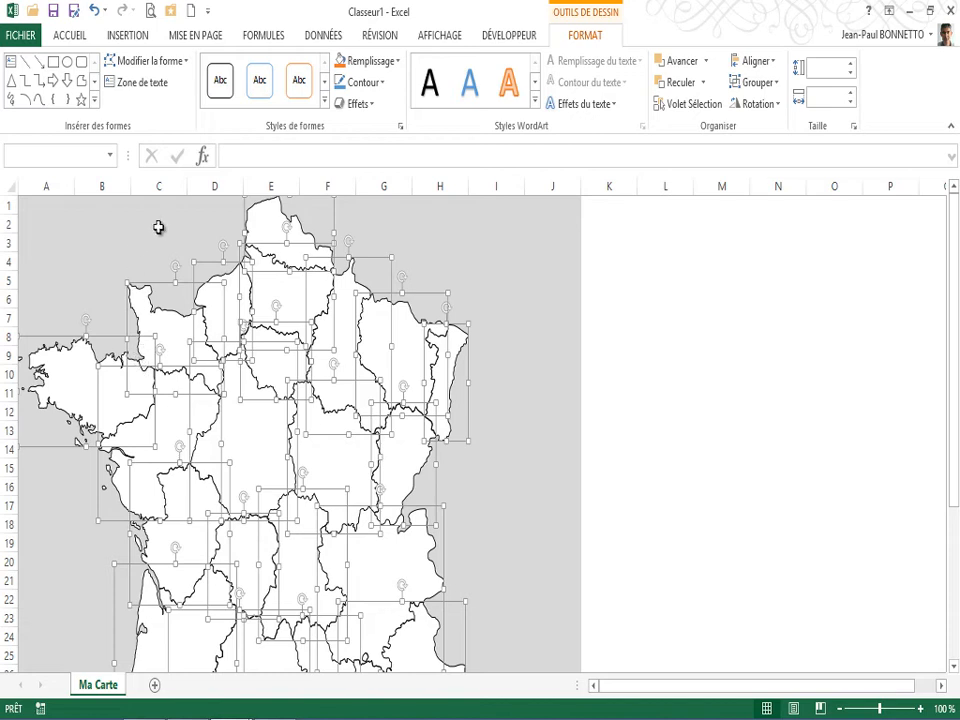
{"action": "left_click", "coordinate": [779, 84]}
{"action": "left_click", "coordinate": [762, 103]}
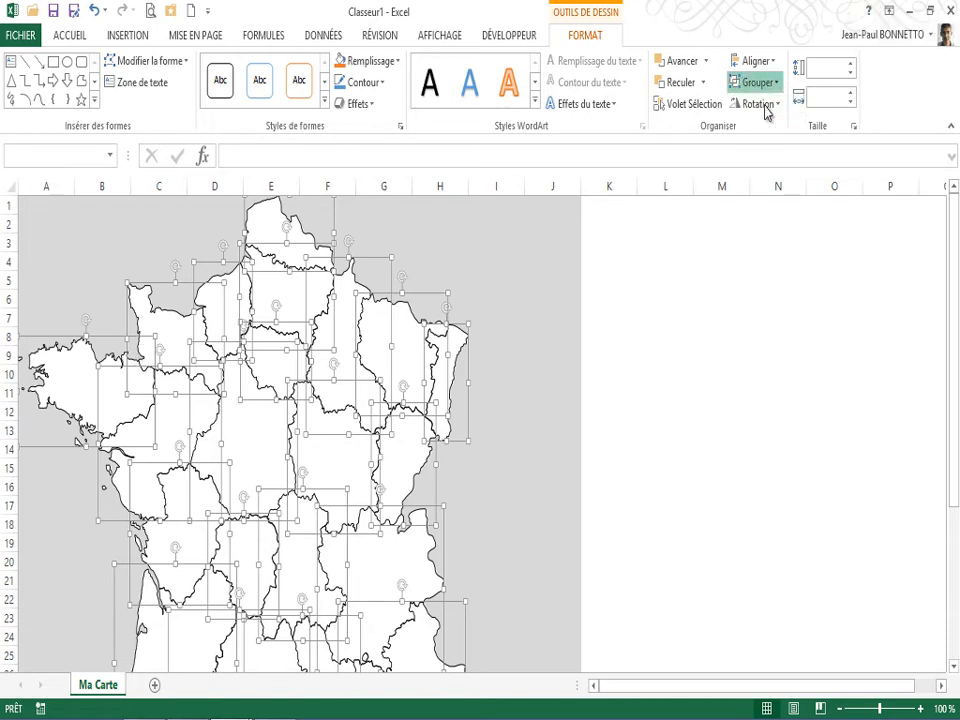
Step: Try once more to group the three western regions, Brittany, Basse-Normandie and Pays de la Loire, within the regrouped map
{"action": "left_click", "coordinate": [96, 393]}
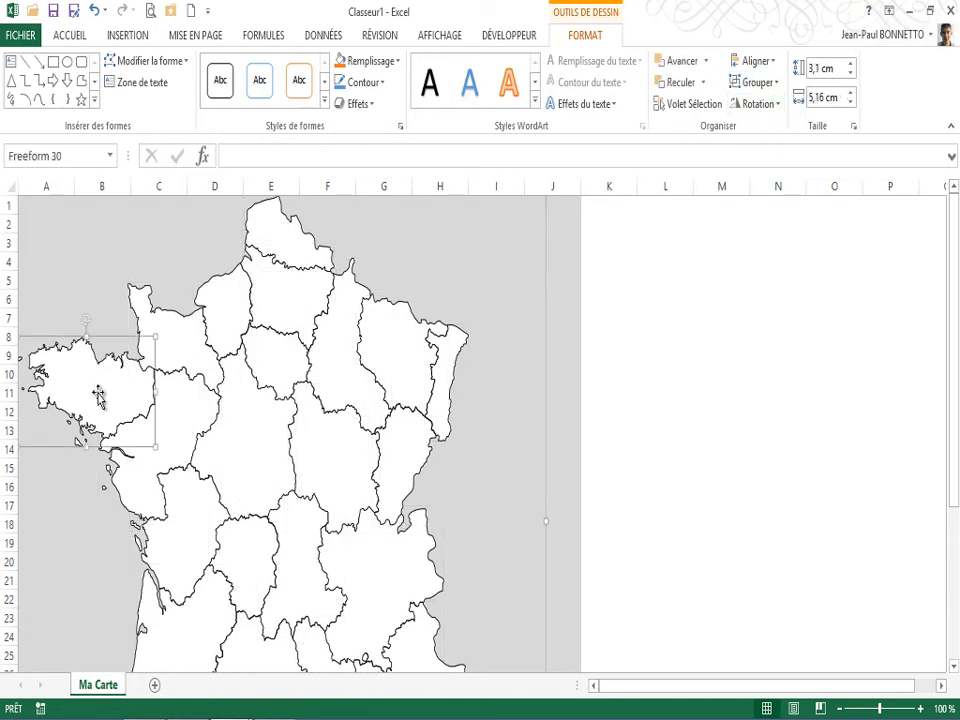
{"action": "left_click", "coordinate": [183, 341], "text": "ctrl"}
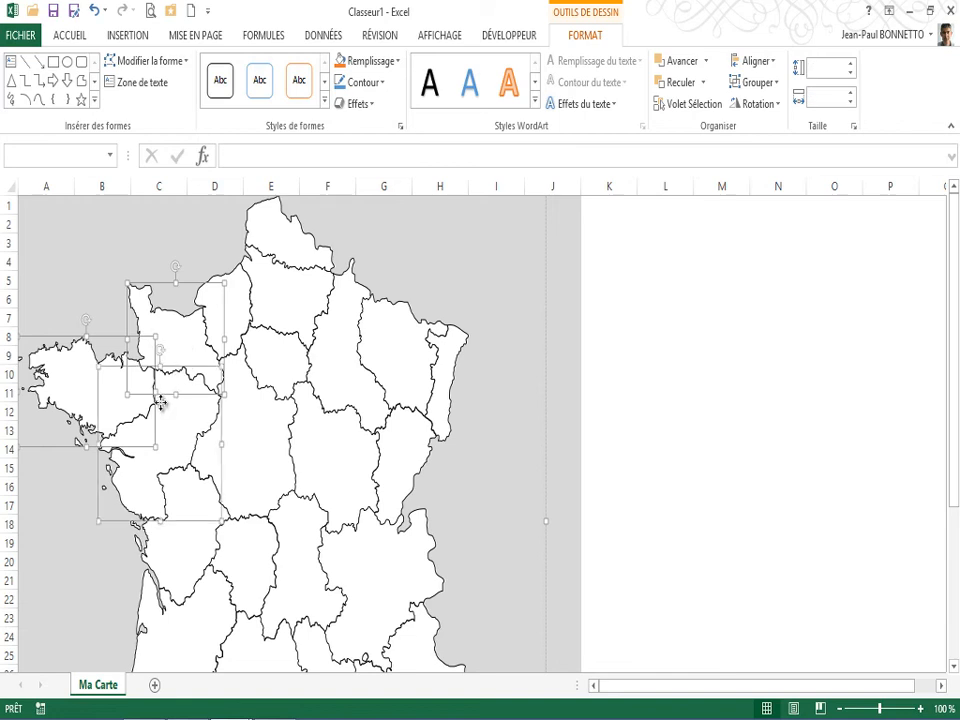
{"action": "left_click", "coordinate": [166, 410], "text": "ctrl"}
{"action": "right_click", "coordinate": [165, 412]}
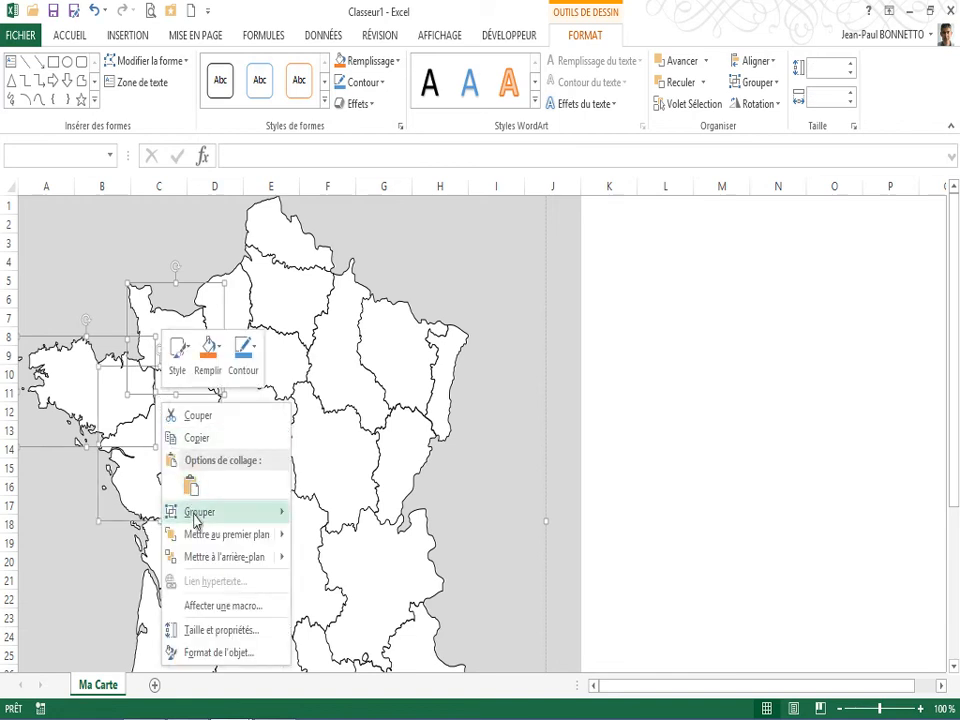
{"action": "left_click", "coordinate": [149, 314]}
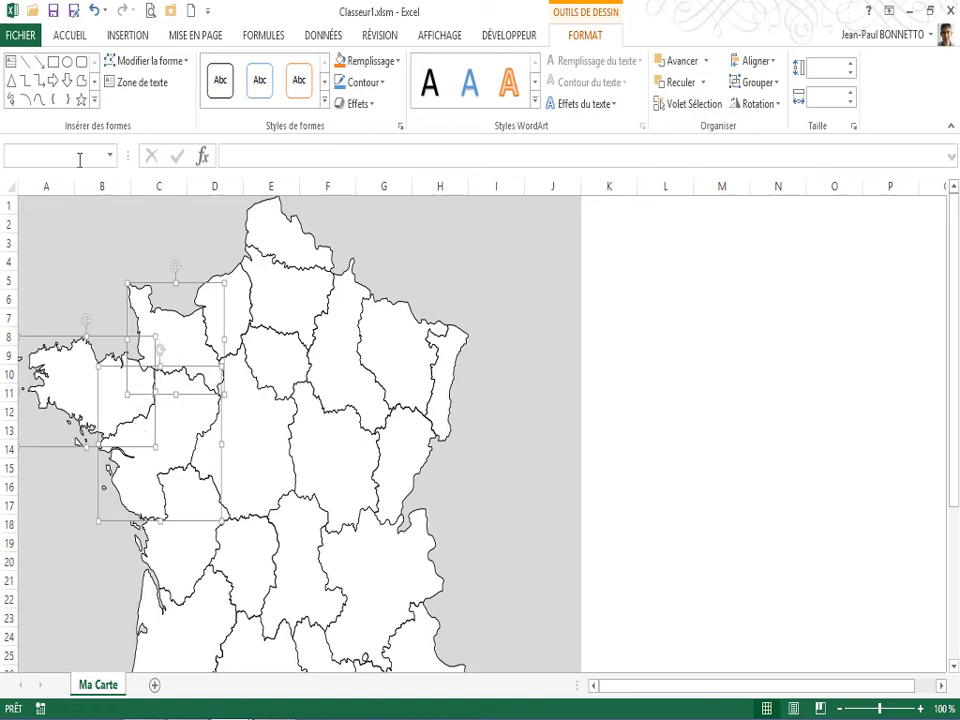
Step: Group the ungrouped Brittany, Basse-Normandie and Pays de la Loire shapes and name the group Ouest
{"action": "right_click", "coordinate": [171, 328]}
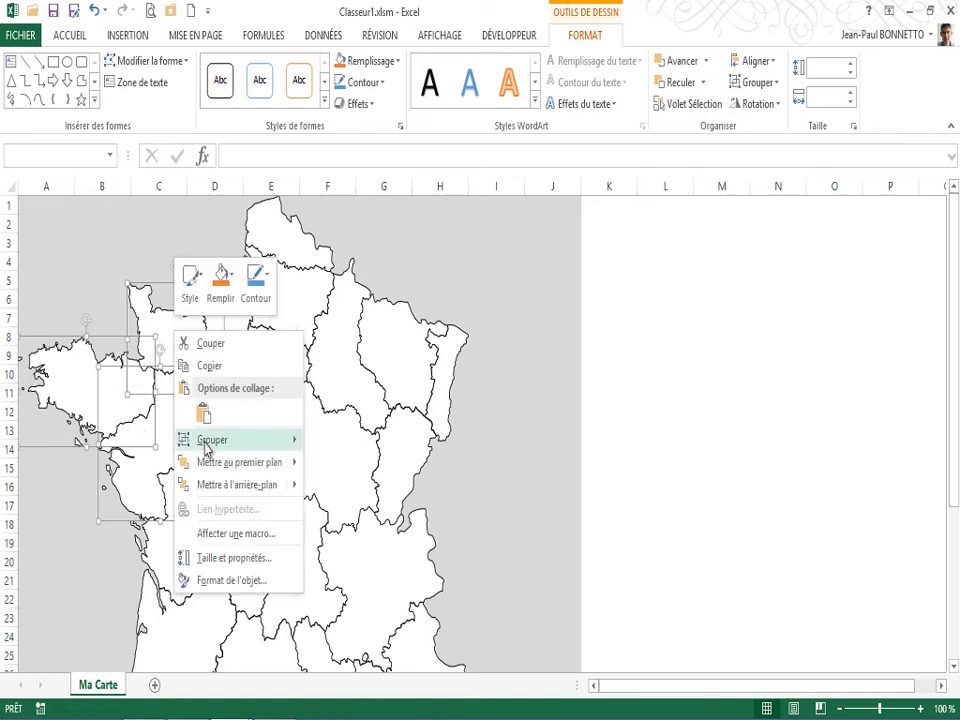
{"action": "mouse_move", "coordinate": [207, 444]}
{"action": "left_click", "coordinate": [325, 442]}
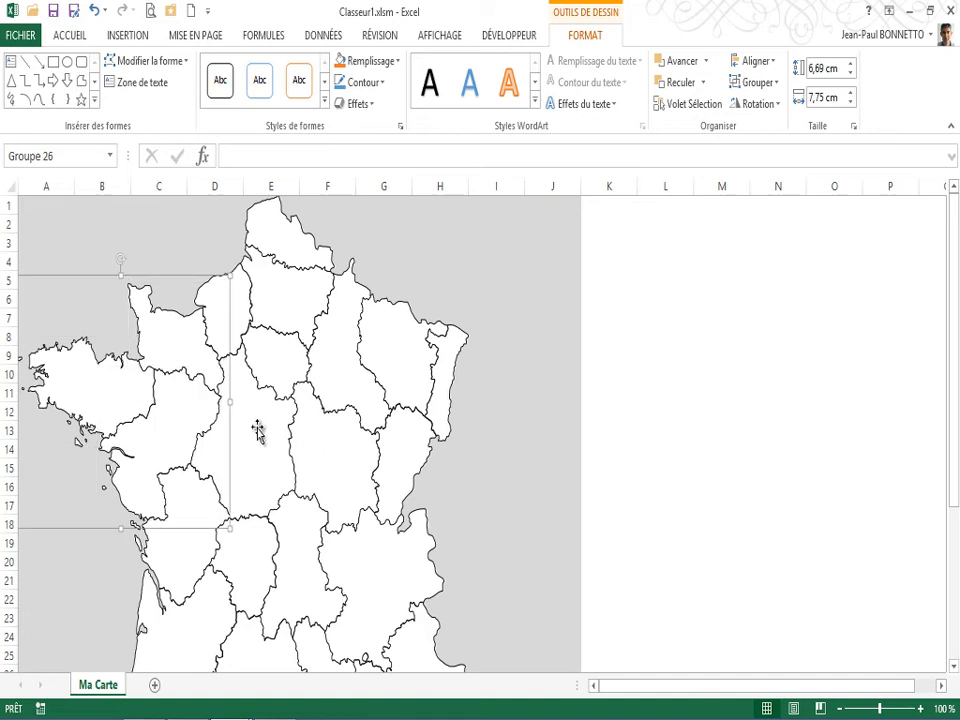
{"action": "left_click", "coordinate": [33, 152]}
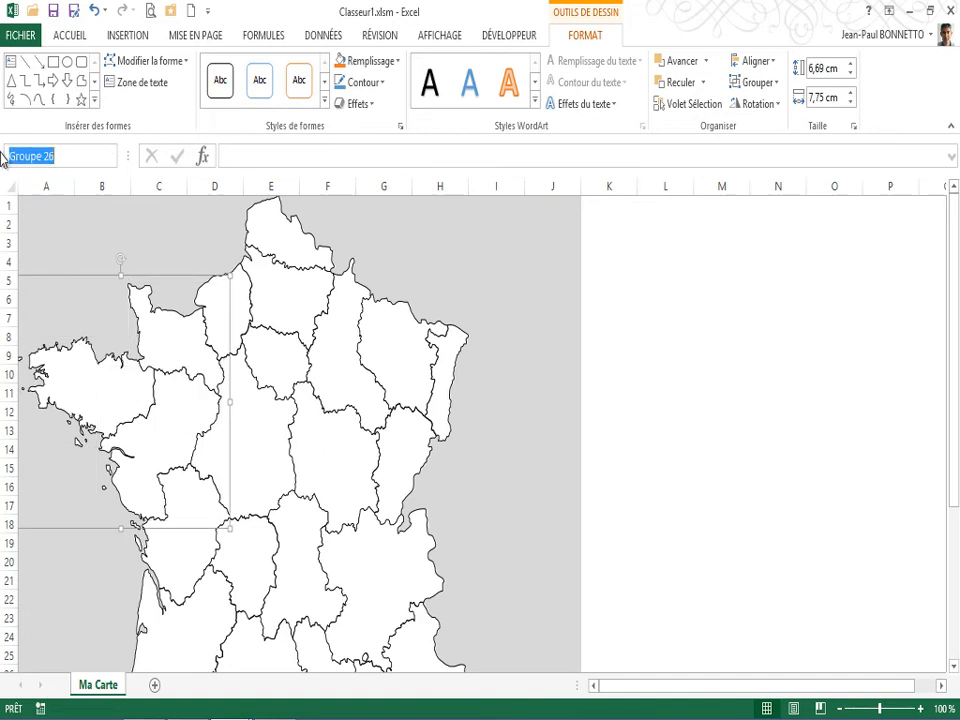
{"action": "type", "text": "Ouest"}
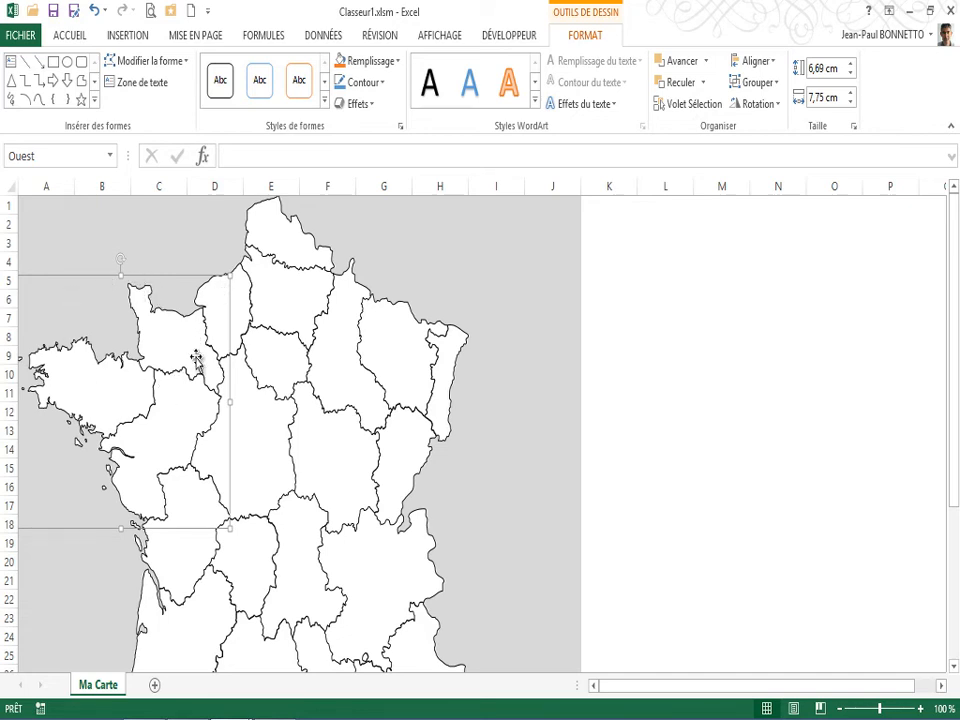
{"action": "left_click", "coordinate": [240, 299]}
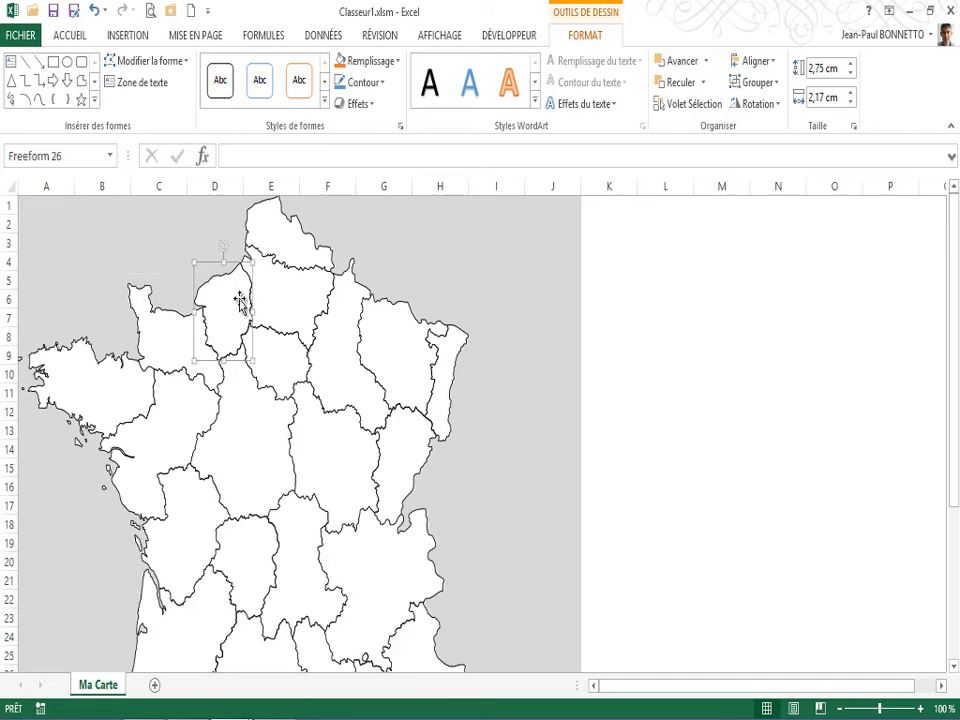
{"action": "left_click", "coordinate": [290, 273], "text": "ctrl"}
{"action": "left_click", "coordinate": [280, 237], "text": "ctrl"}
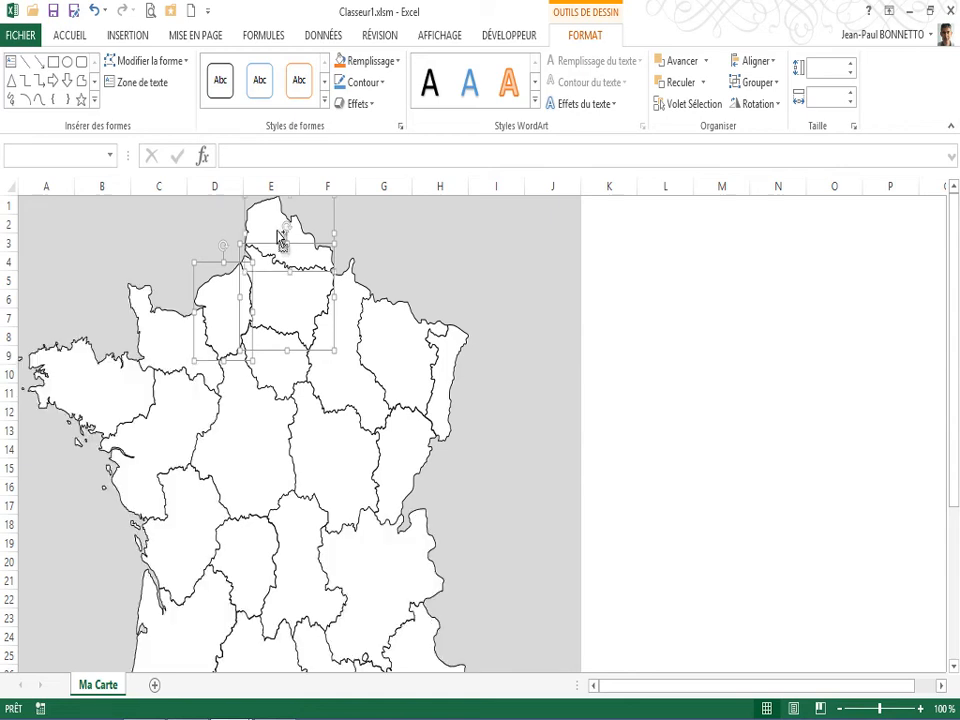
{"action": "left_click", "coordinate": [344, 312], "text": "ctrl"}
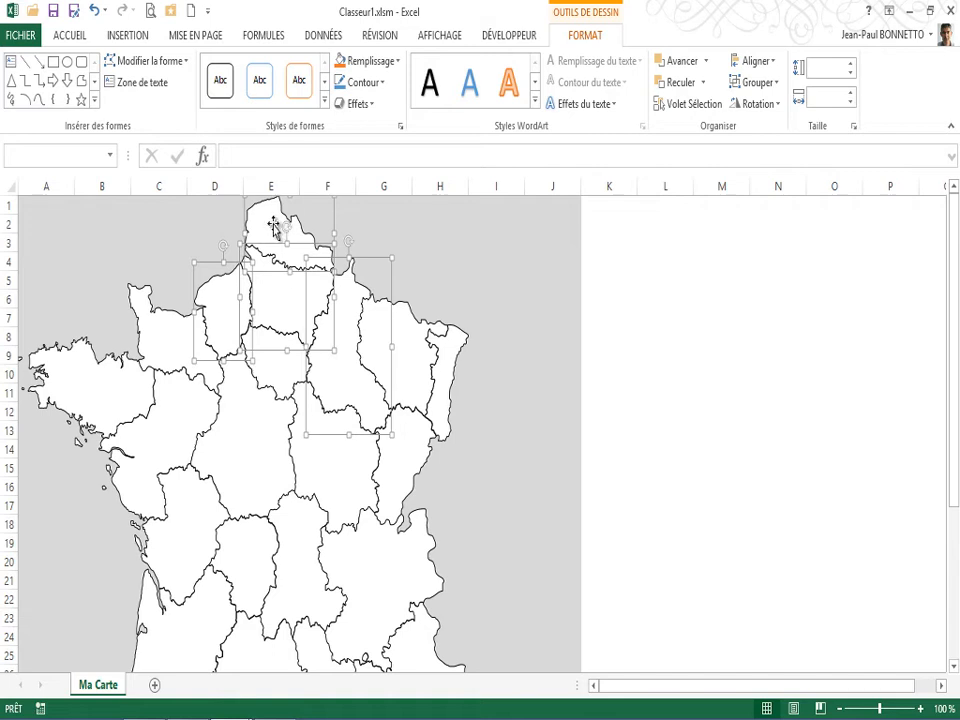
{"action": "left_click", "coordinate": [206, 220]}
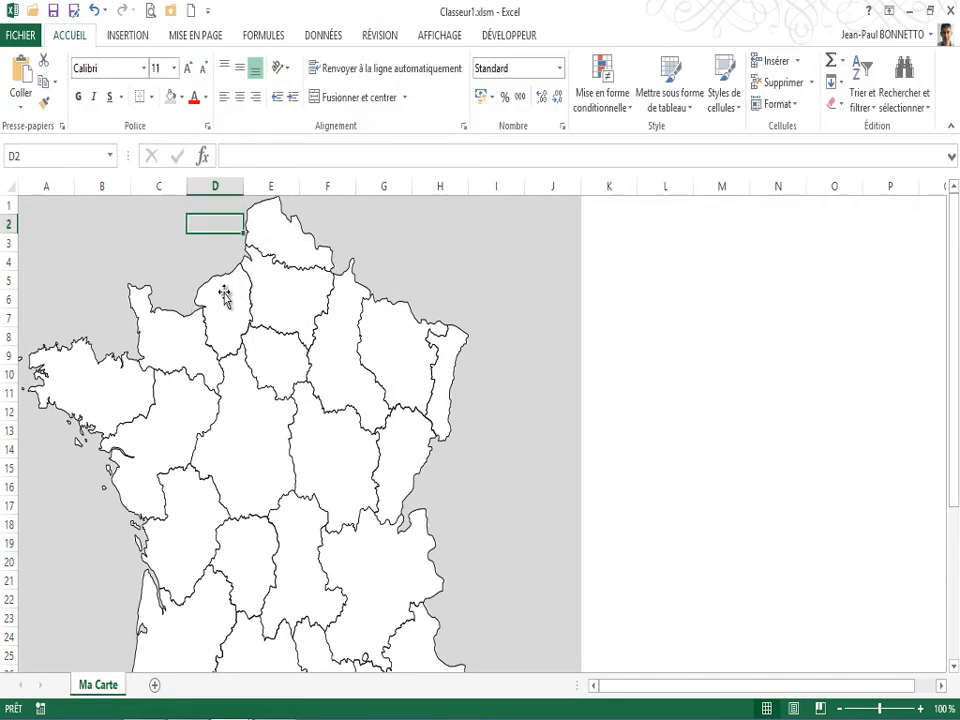
Step: Group the Haute-Normandie, Picardie and Nord-Pas-de-Calais shapes and name the group Nord
{"action": "left_click", "coordinate": [223, 296]}
{"action": "left_click", "coordinate": [280, 290], "text": "shift"}
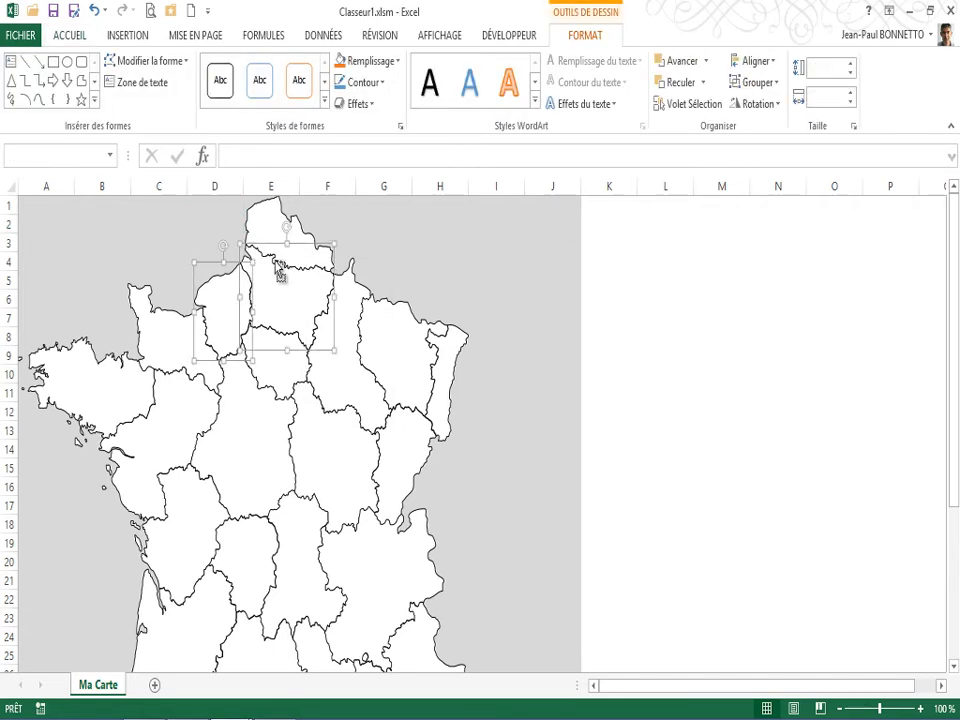
{"action": "left_click", "coordinate": [268, 218], "text": "shift"}
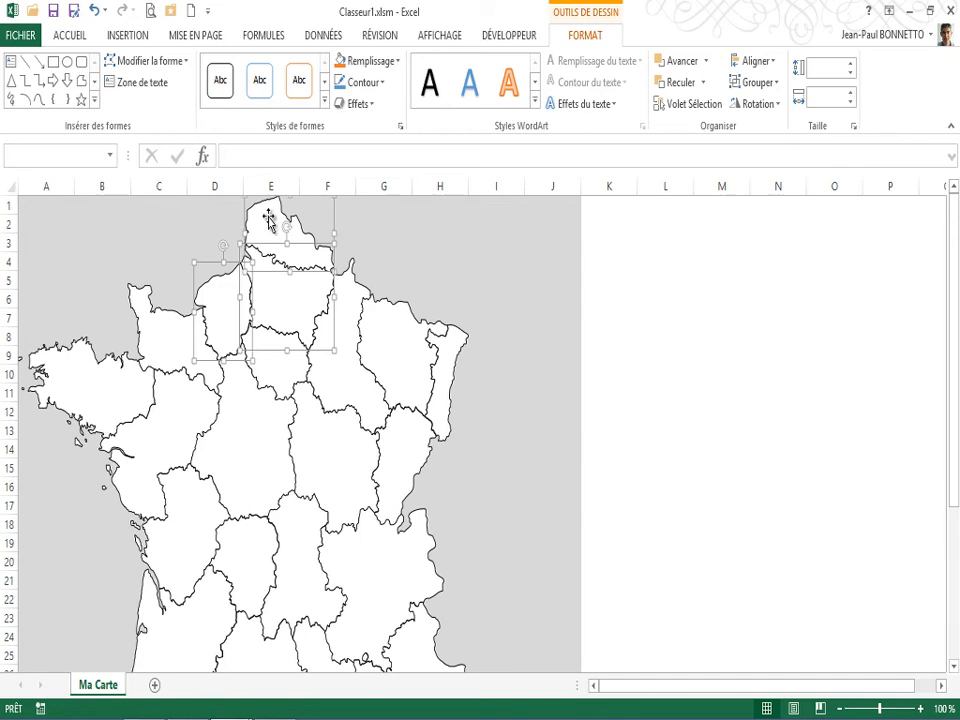
{"action": "right_click", "coordinate": [268, 218]}
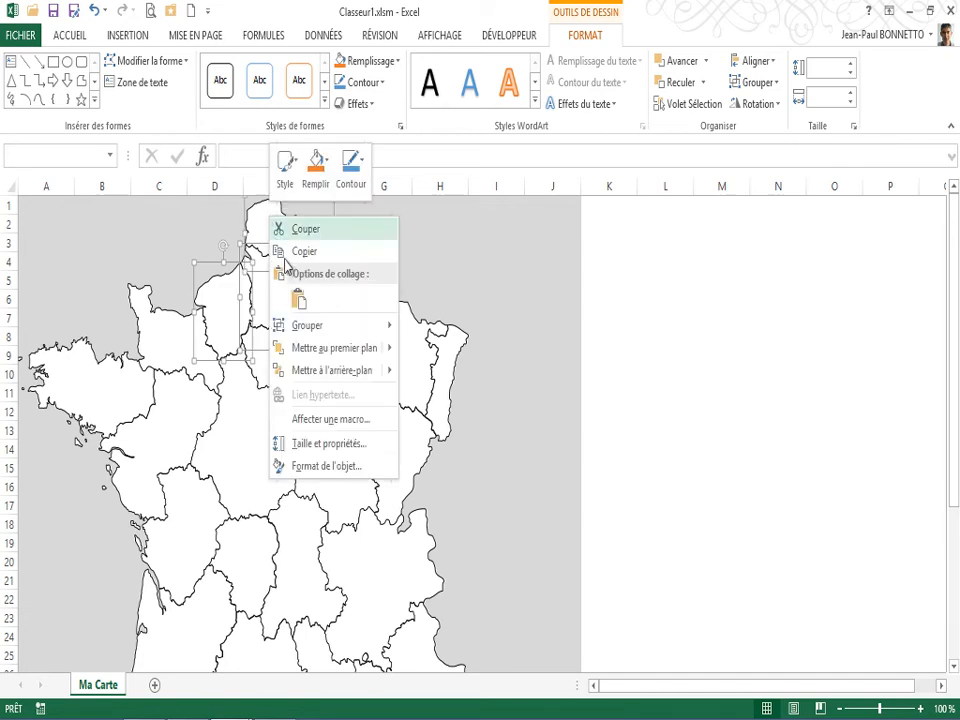
{"action": "mouse_move", "coordinate": [313, 333]}
{"action": "left_click", "coordinate": [438, 348]}
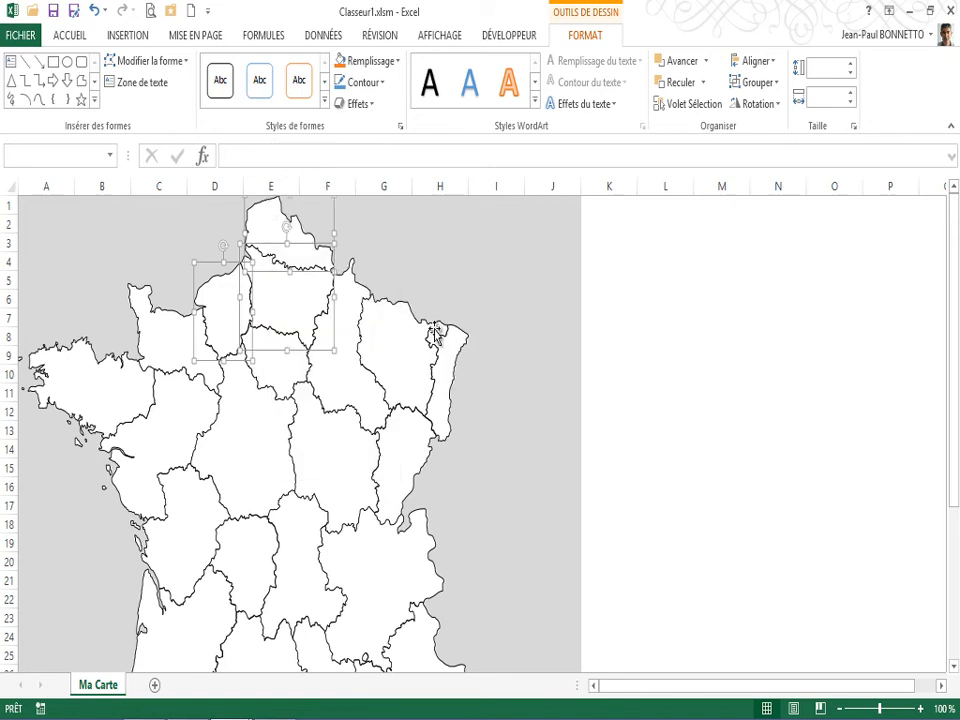
{"action": "left_click", "coordinate": [87, 152]}
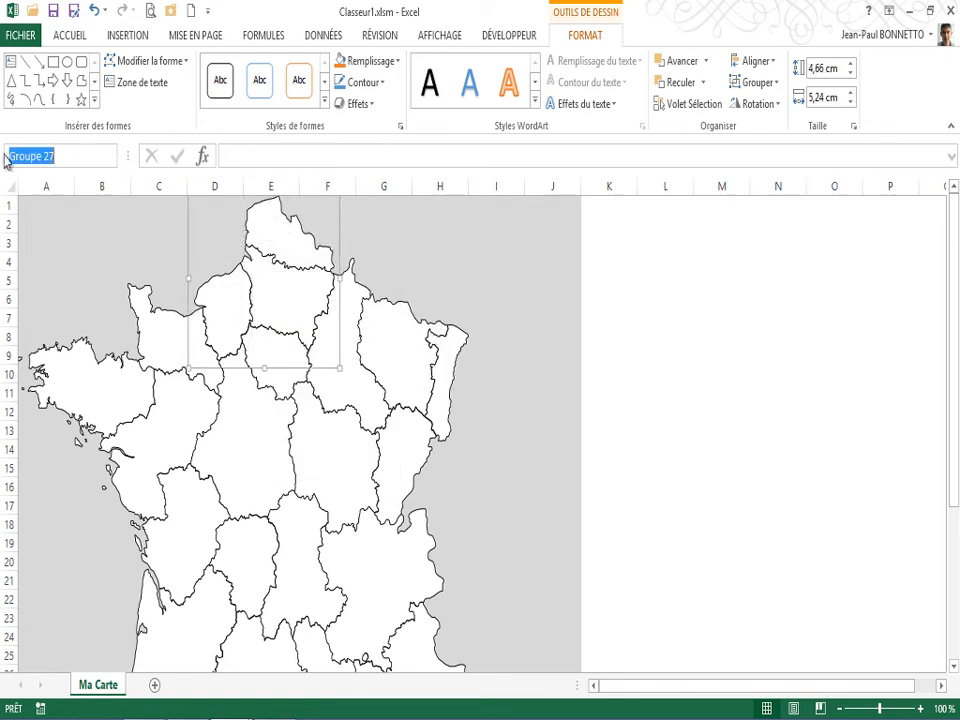
{"action": "type", "text": "Nor"}
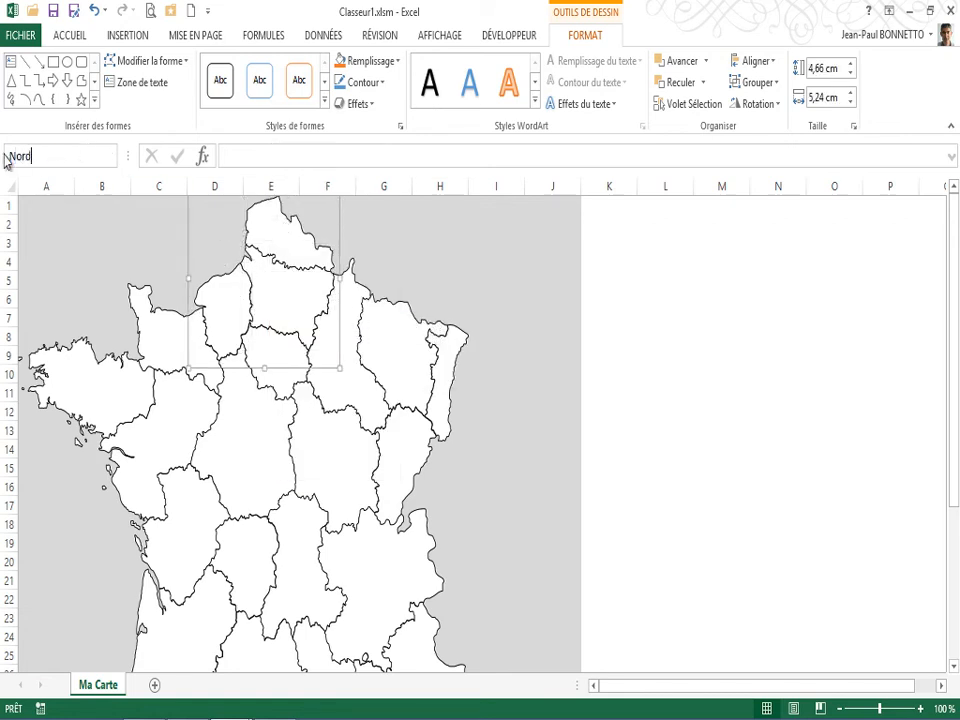
Step: Finish naming the northern group Nord, and name the Île-de-France region shape Ile de France
{"action": "type", "text": "d"}
{"action": "key", "text": "Return"}
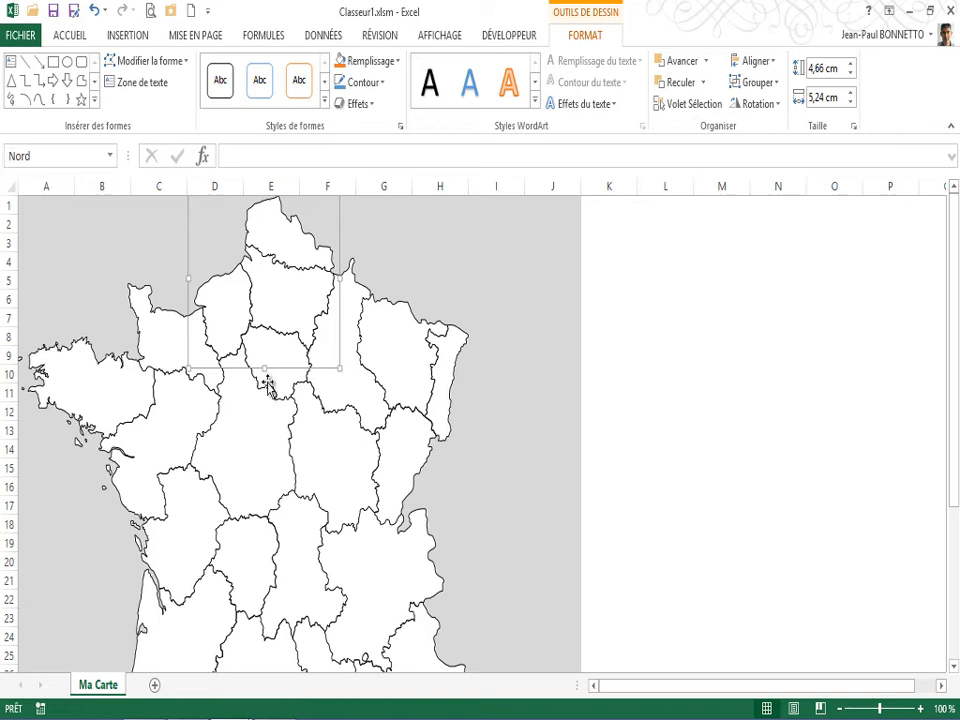
{"action": "left_click", "coordinate": [284, 376]}
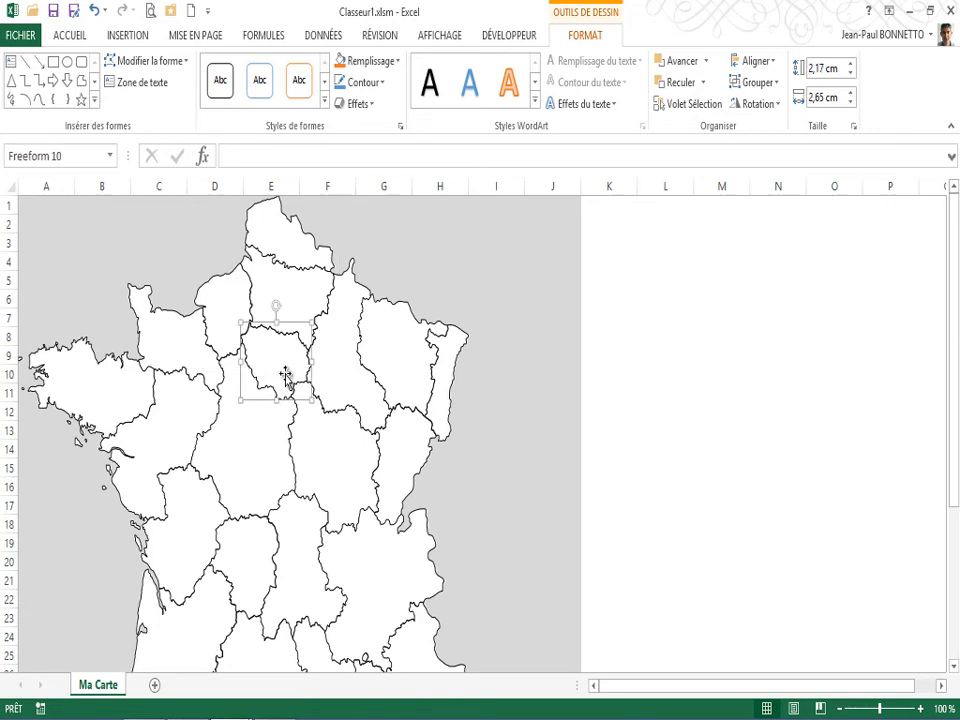
{"action": "left_click", "coordinate": [71, 155]}
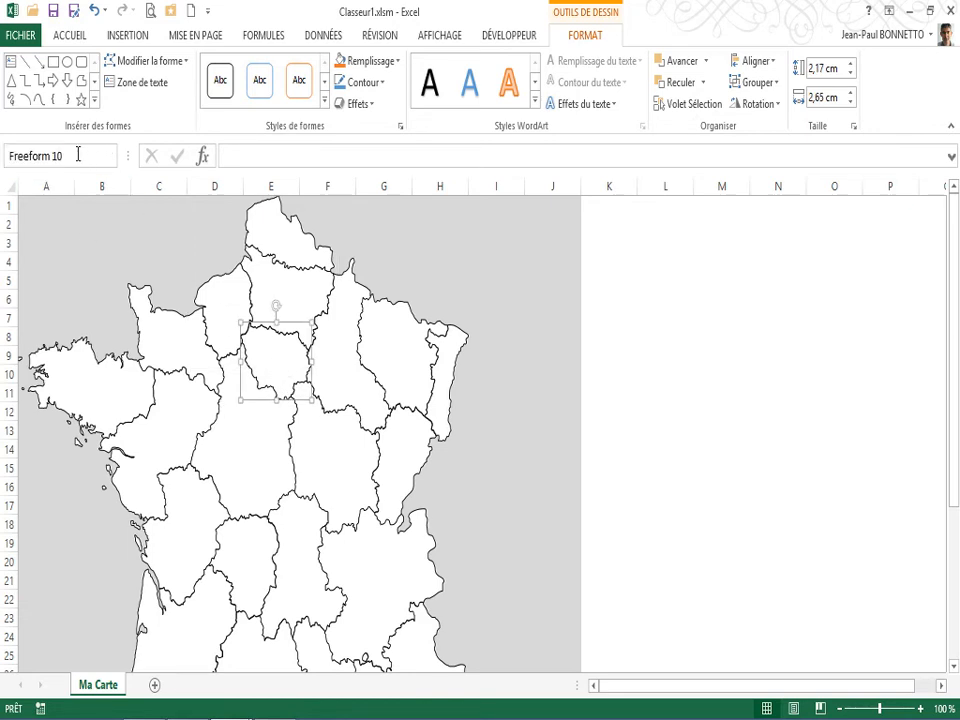
{"action": "left_click_drag", "start_coordinate": [71, 155], "coordinate": [5, 150]}
{"action": "key", "text": "BackSpace"}
{"action": "type", "text": "Ile de France"}
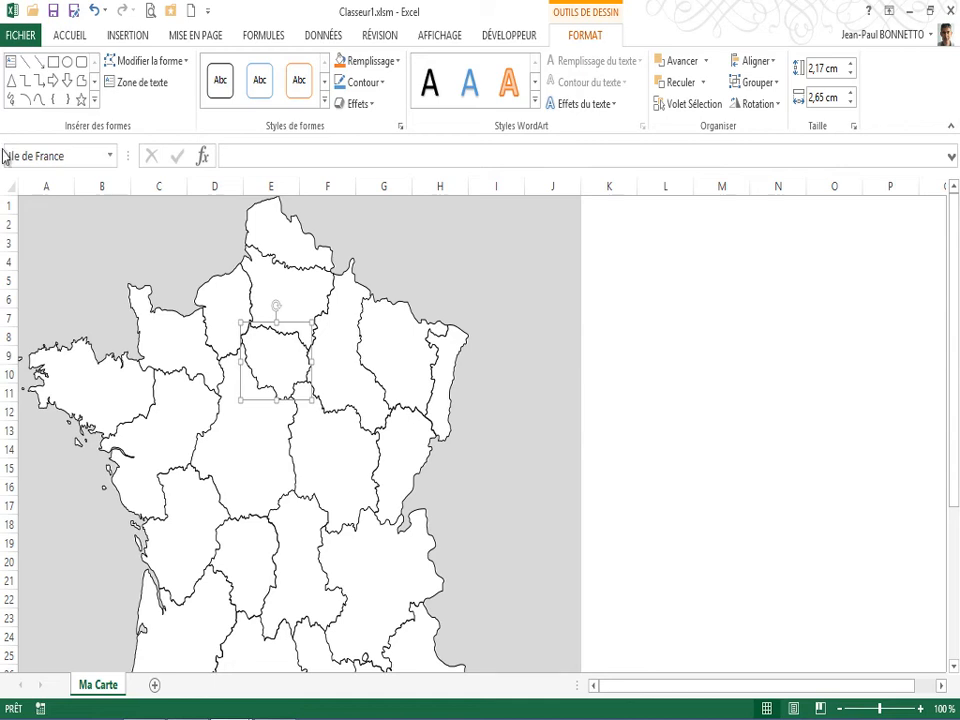
{"action": "key", "text": "Return"}
Step: Group the Champagne-Ardenne, Lorraine, Alsace and Franche-Comté shapes and name the group EST
{"action": "left_click", "coordinate": [340, 368]}
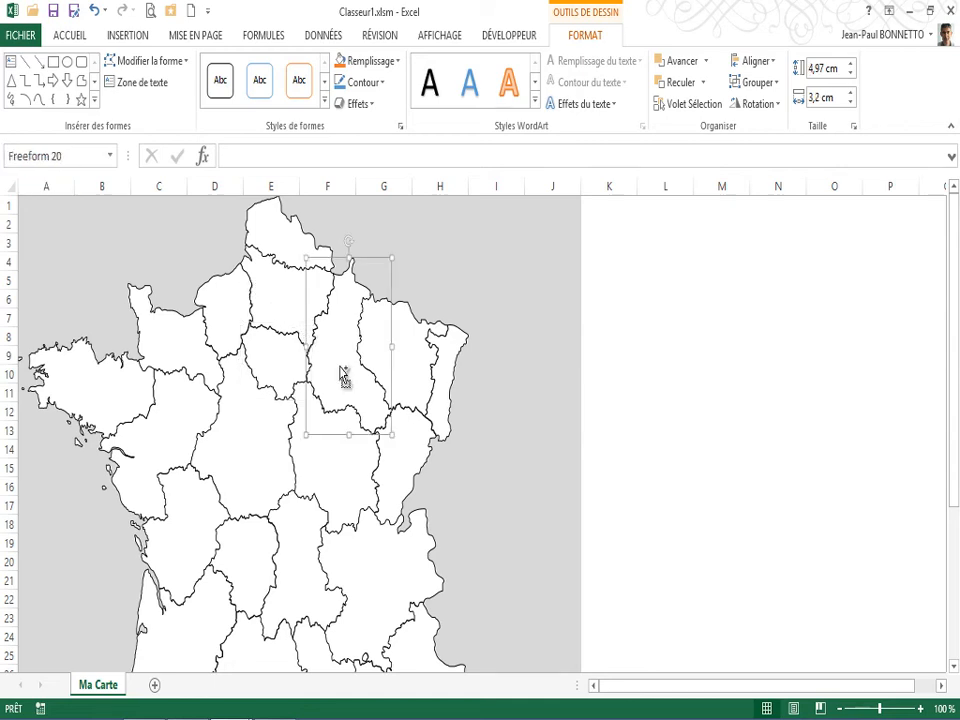
{"action": "left_click", "coordinate": [410, 370], "text": "shift"}
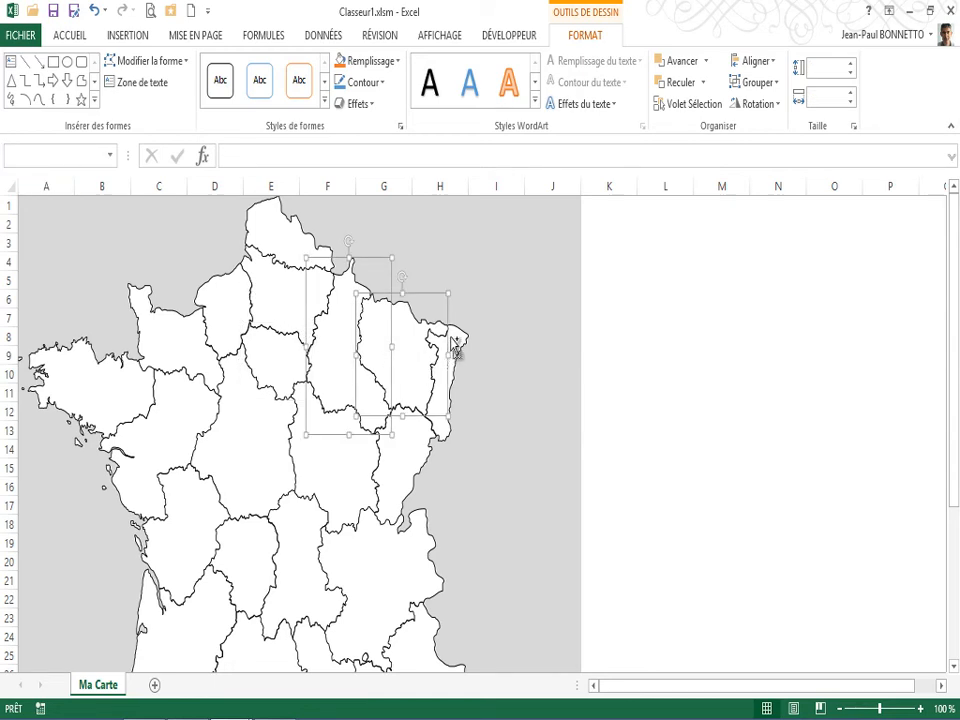
{"action": "left_click", "coordinate": [455, 348], "text": "shift"}
{"action": "left_click", "coordinate": [400, 448], "text": "shift"}
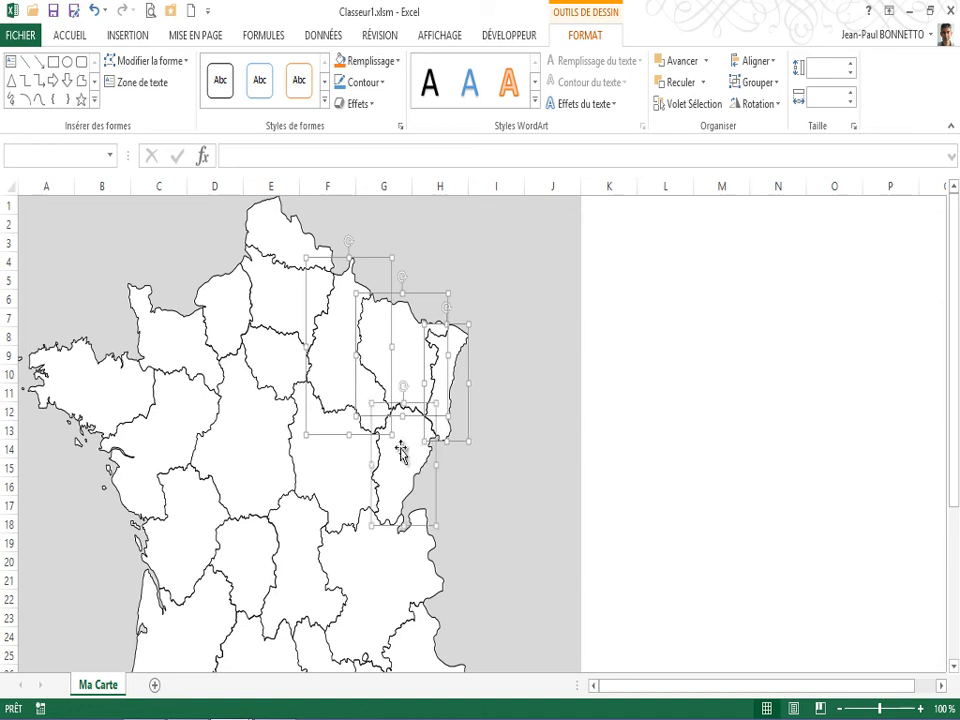
{"action": "right_click", "coordinate": [401, 452]}
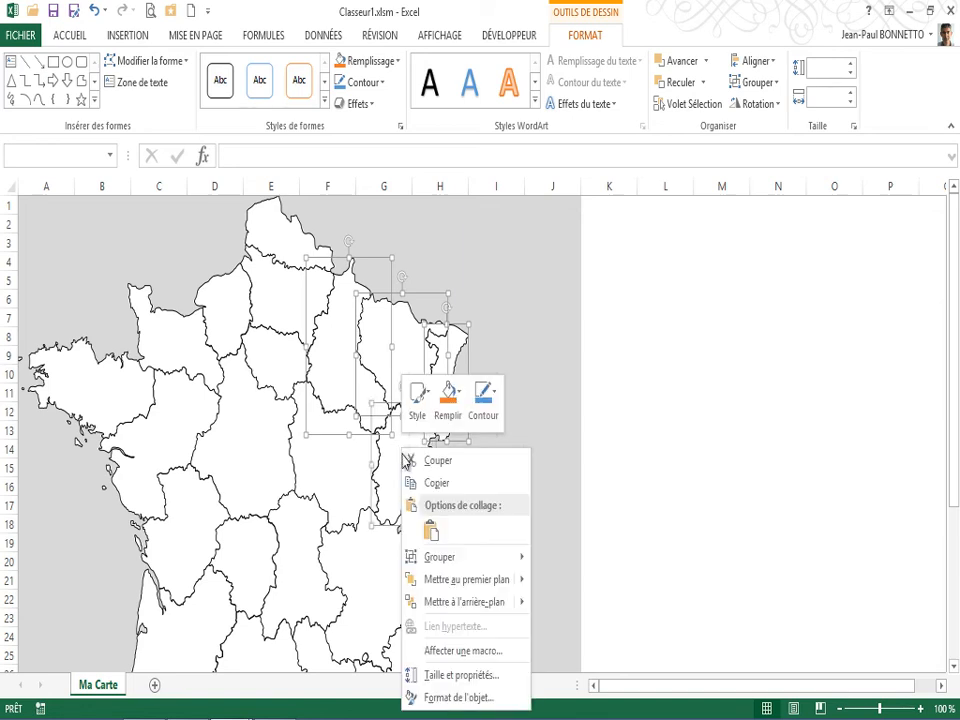
{"action": "mouse_move", "coordinate": [441, 566]}
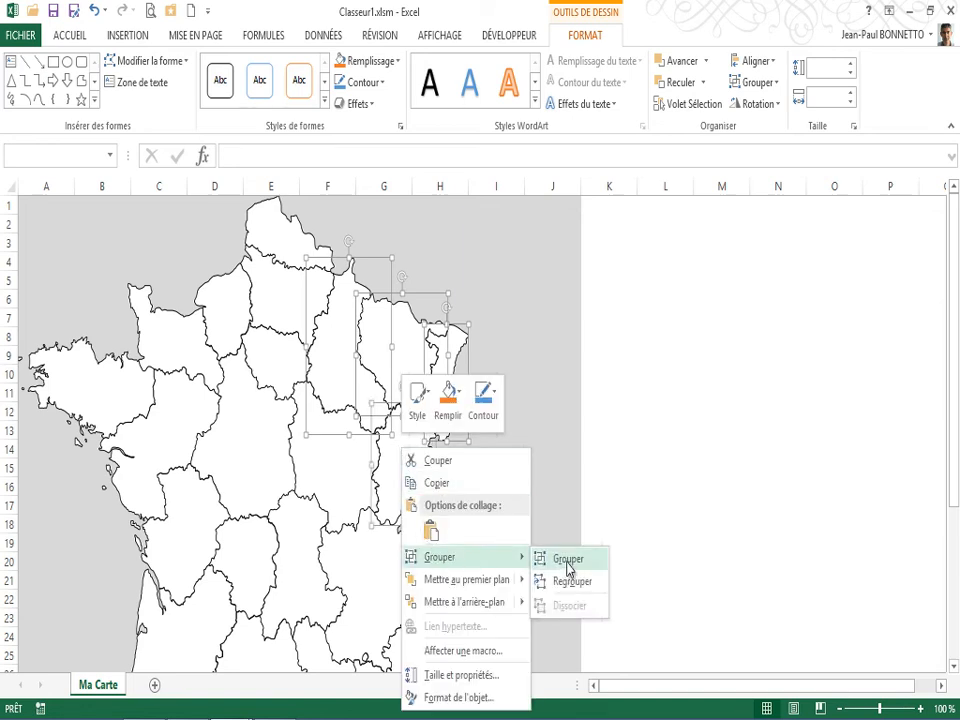
{"action": "left_click", "coordinate": [563, 558]}
{"action": "left_click", "coordinate": [68, 157]}
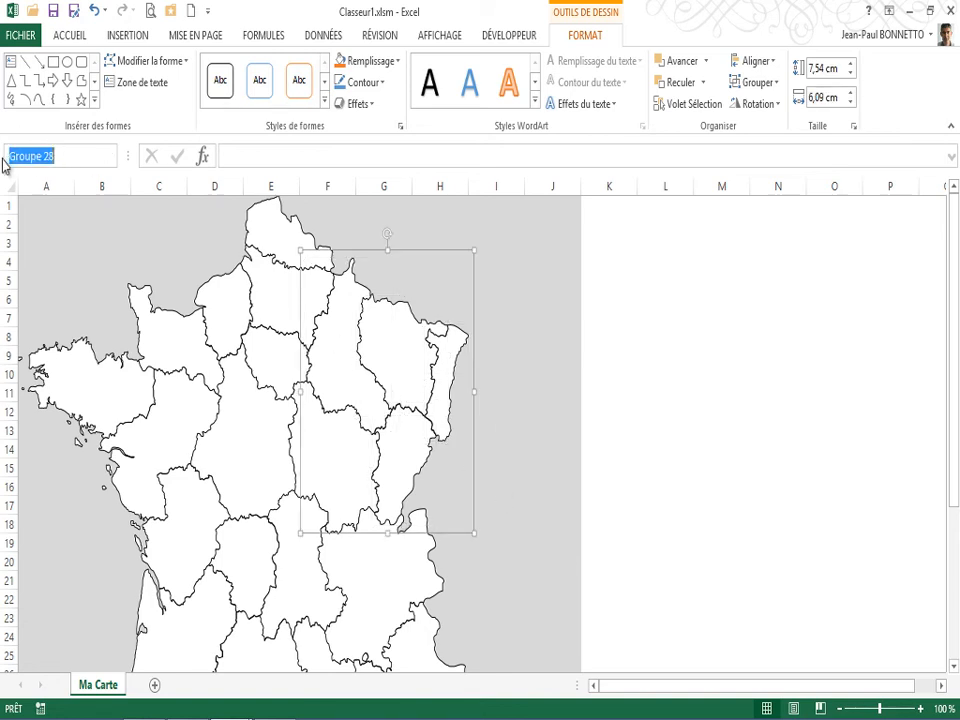
{"action": "type", "text": "EST"}
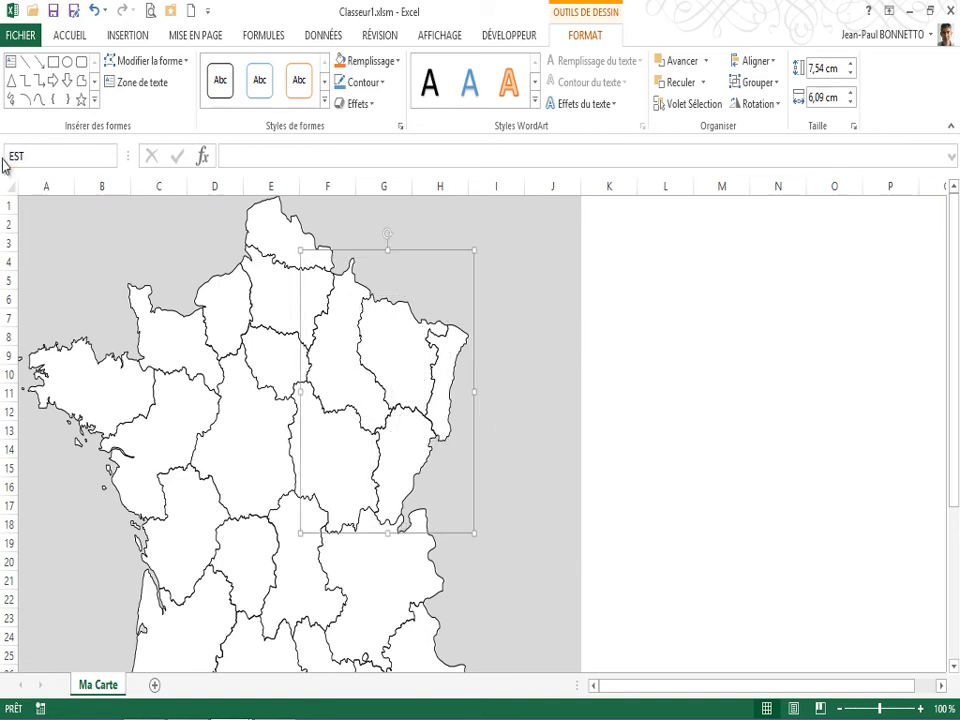
{"action": "key", "text": "Return"}
Step: Group the Centre, Poitou-Charentes, Limousin, Auvergne and Bourgogne shapes and name the group Centre
{"action": "left_click", "coordinate": [248, 443]}
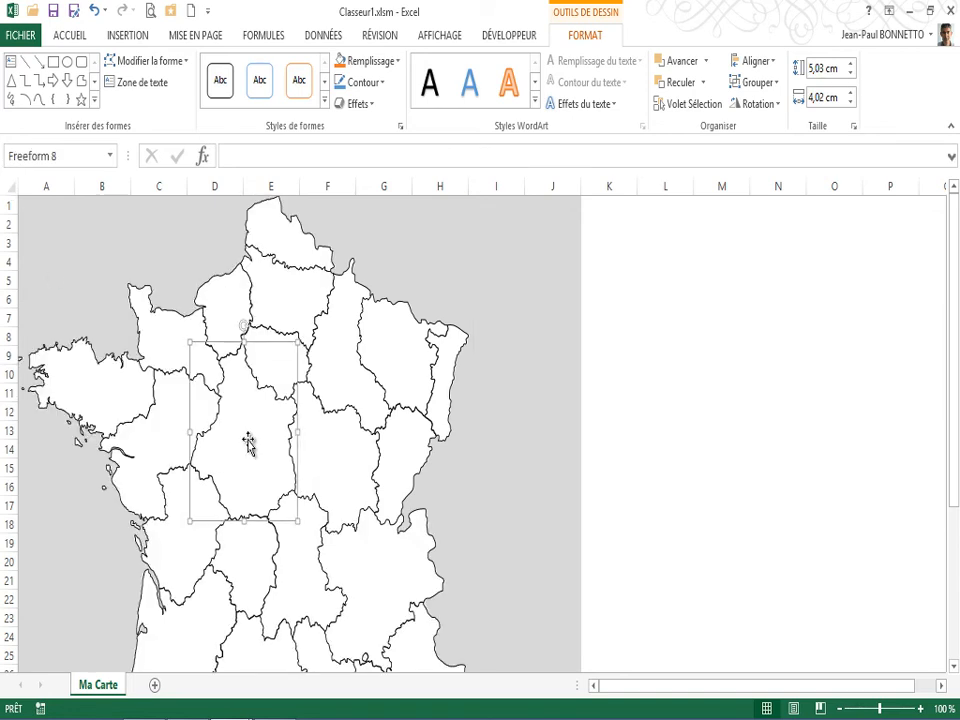
{"action": "left_click", "coordinate": [185, 535], "text": "ctrl"}
{"action": "left_click", "coordinate": [252, 550], "text": "ctrl"}
{"action": "left_click", "coordinate": [315, 538], "text": "ctrl"}
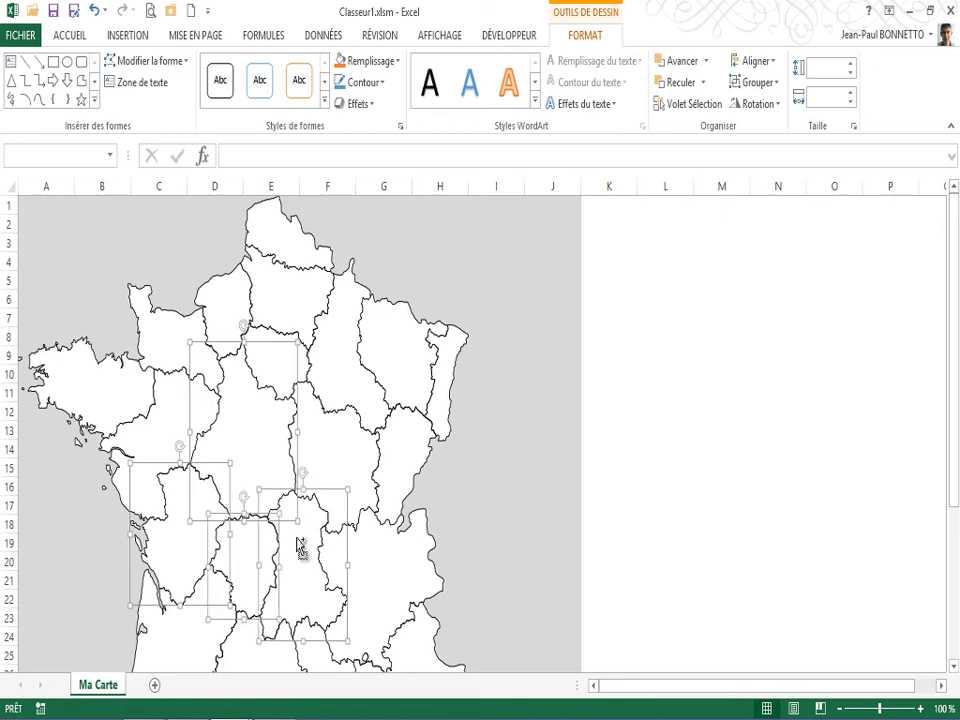
{"action": "left_click", "coordinate": [324, 456], "text": "ctrl"}
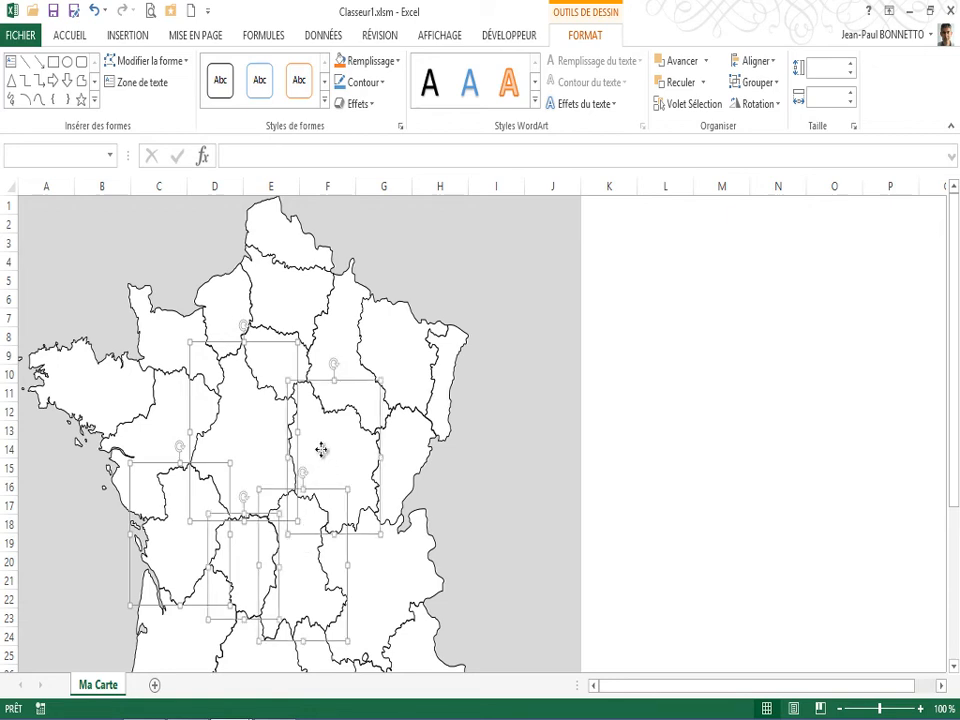
{"action": "right_click", "coordinate": [321, 452]}
{"action": "mouse_move", "coordinate": [390, 567]}
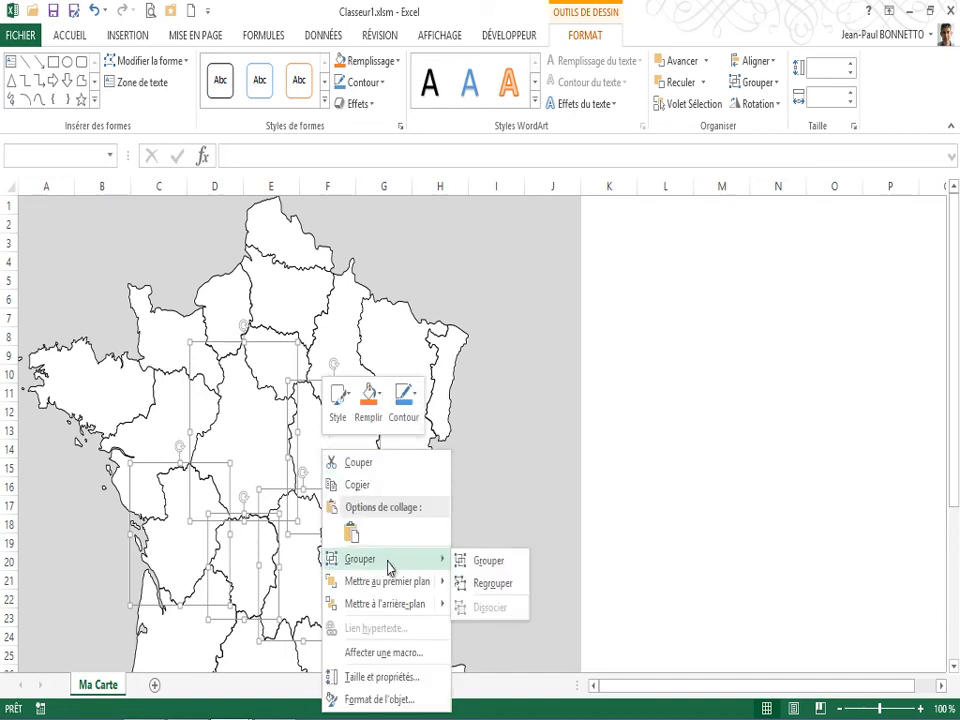
{"action": "left_click", "coordinate": [495, 563]}
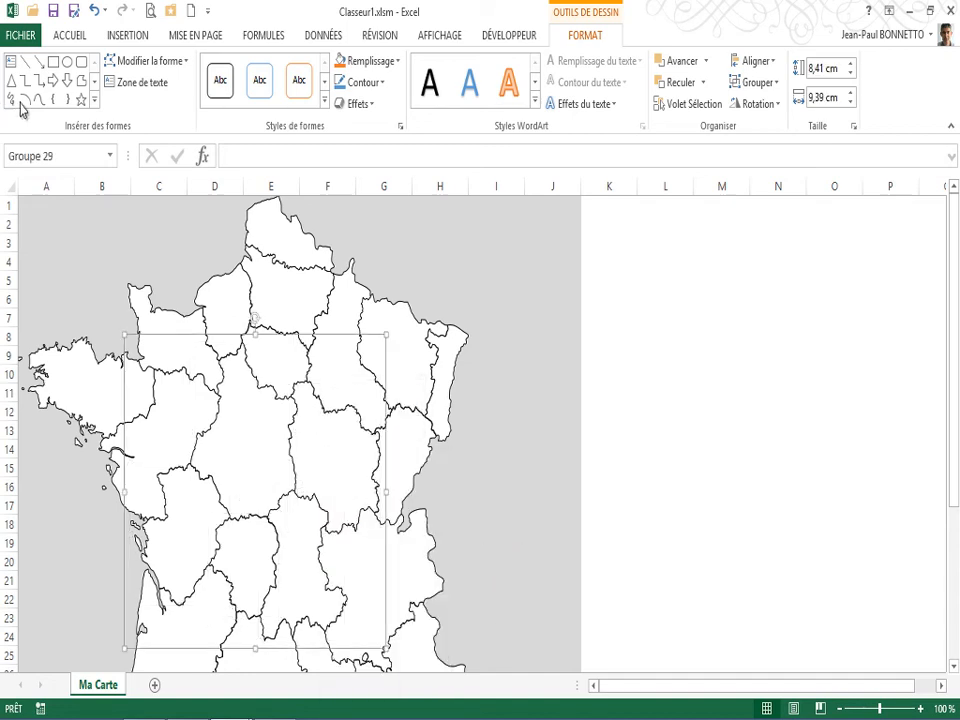
{"action": "left_click_drag", "start_coordinate": [77, 155], "coordinate": [2, 162]}
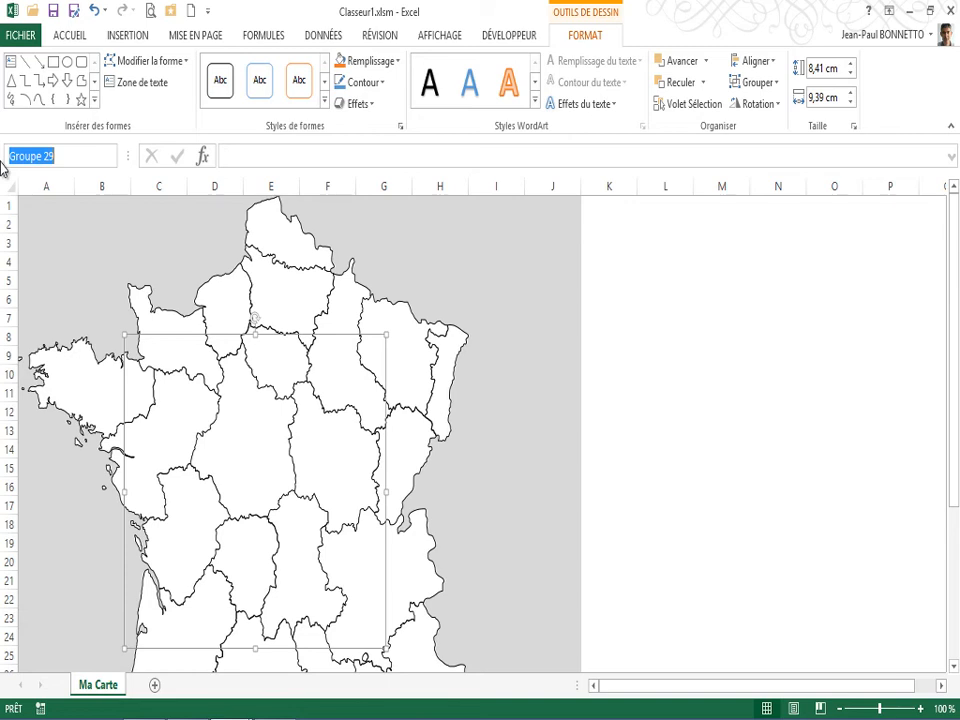
{"action": "type", "text": "Centre"}
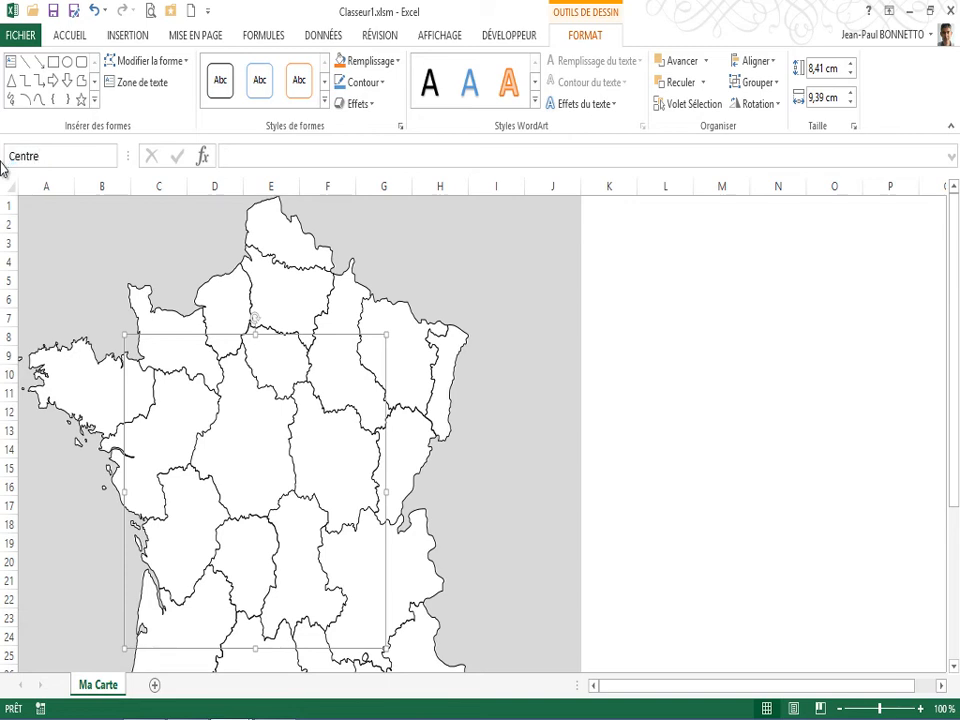
{"action": "key", "text": "Return"}
Step: Group the Aquitaine and Midi-Pyrénées shapes and give the south-western group its zone name
{"action": "scroll", "coordinate": [122, 338], "scroll_direction": "down", "scroll_amount": 3}
{"action": "left_click", "coordinate": [150, 518]}
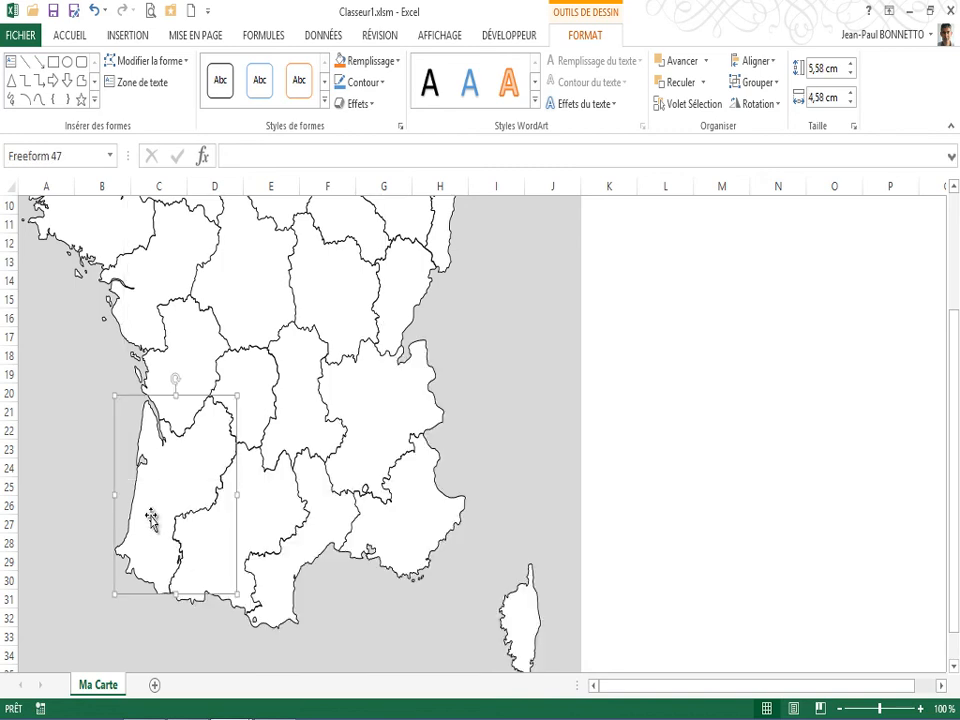
{"action": "left_click", "coordinate": [273, 500], "text": "ctrl"}
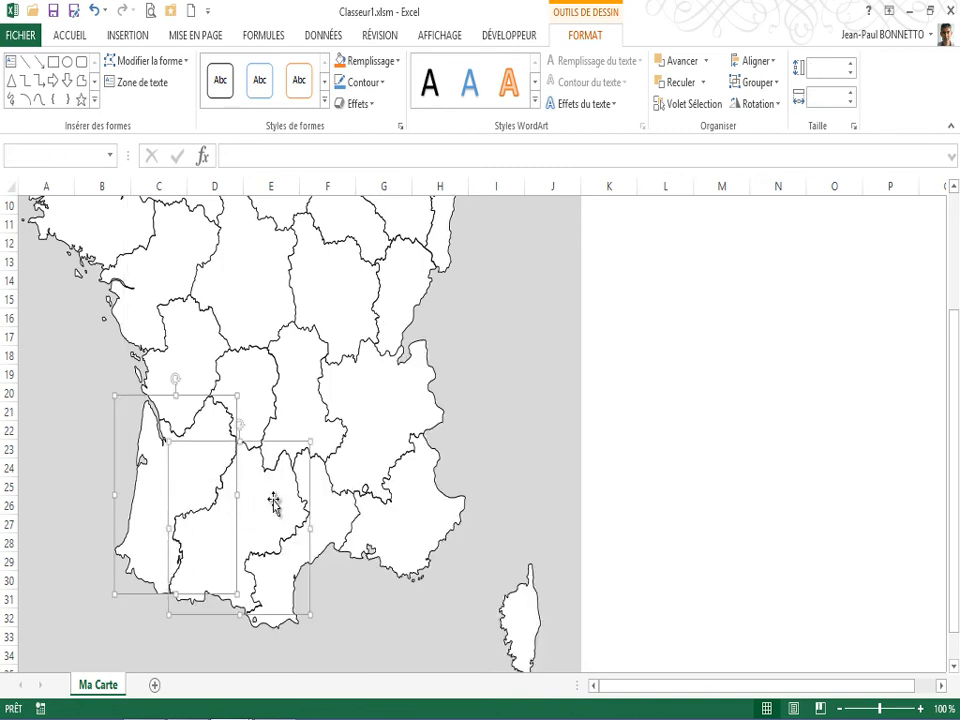
{"action": "right_click", "coordinate": [273, 500]}
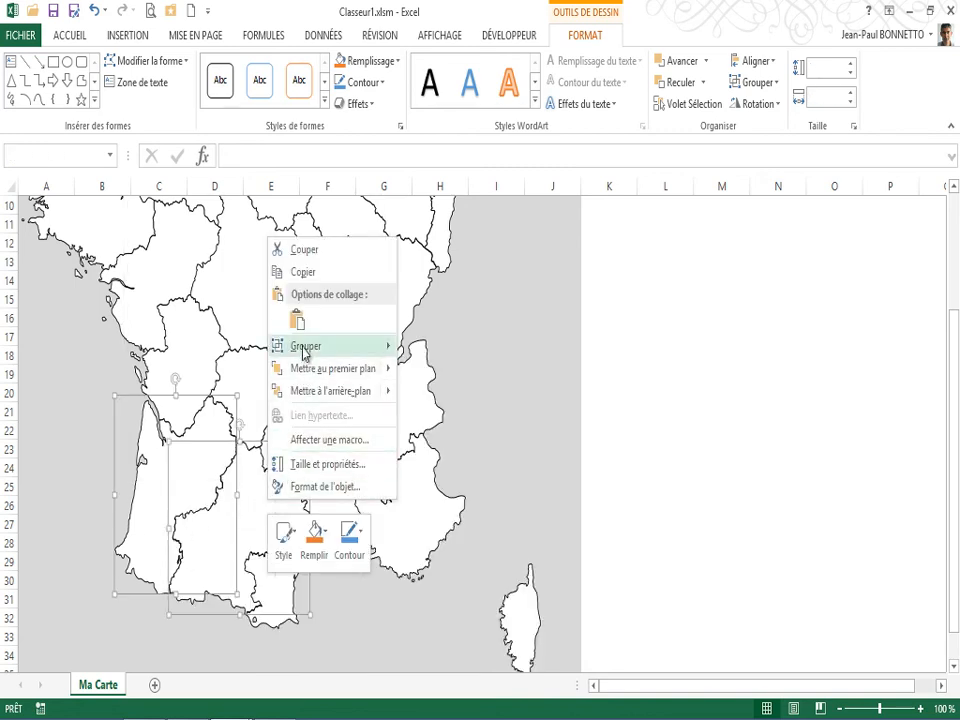
{"action": "mouse_move", "coordinate": [305, 347]}
{"action": "left_click", "coordinate": [430, 347]}
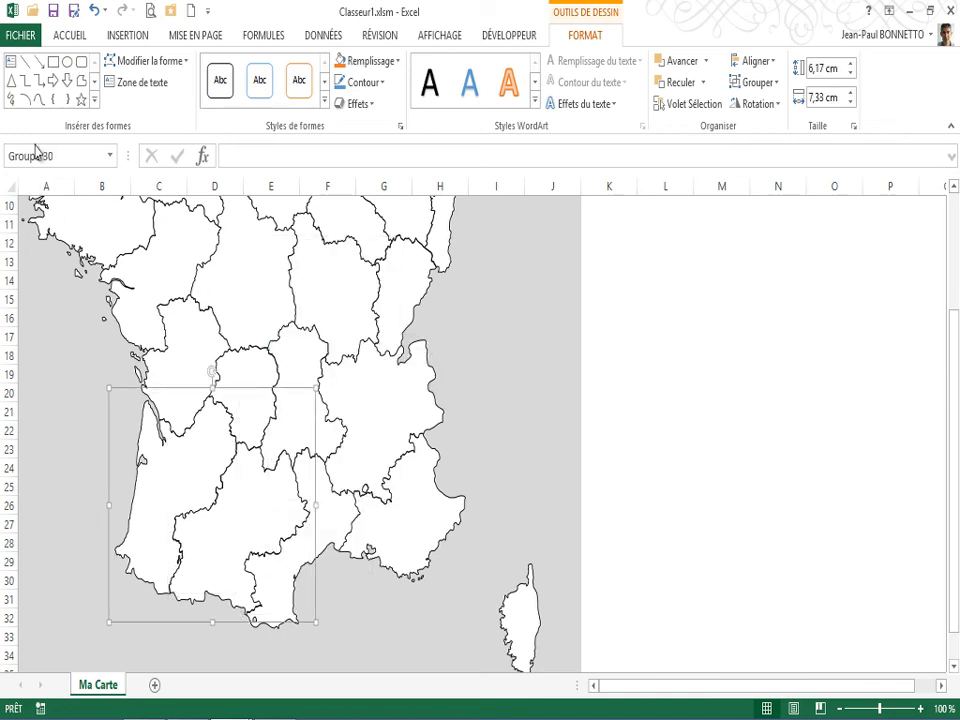
{"action": "left_click", "coordinate": [5, 157]}
{"action": "type", "text": "st"}
{"action": "key", "text": "Return"}
Step: Group the Rhône-Alpes, Languedoc-Roussillon, Provence-Alpes-Côte d'Azur and Corsica shapes and name the group Sud-Est
{"action": "left_click", "coordinate": [390, 408]}
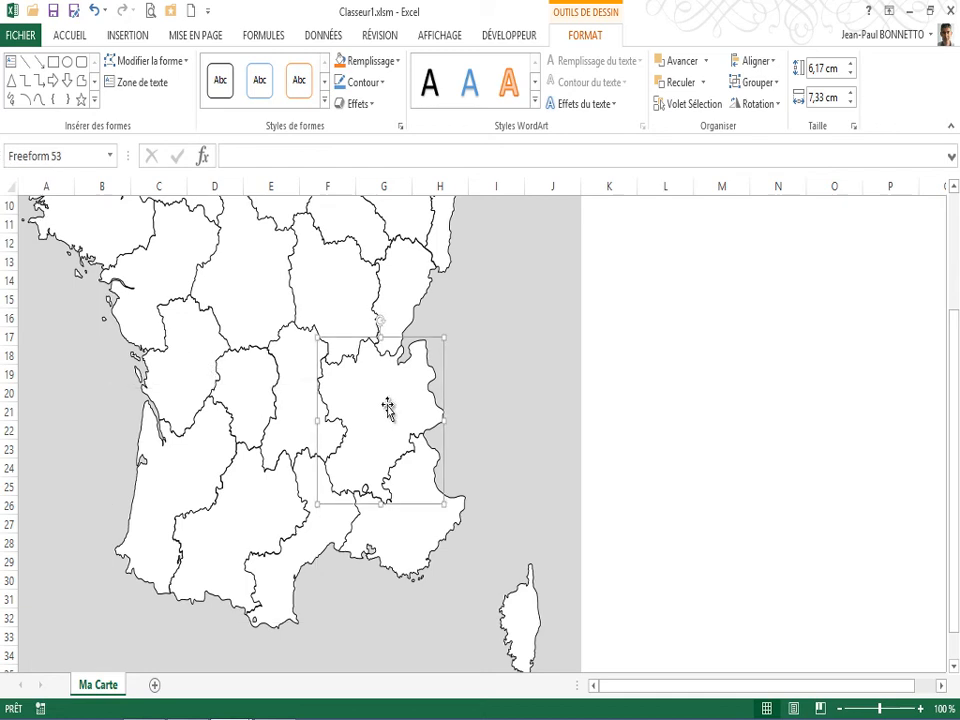
{"action": "left_click", "coordinate": [322, 527], "text": "ctrl"}
{"action": "left_click", "coordinate": [404, 528], "text": "ctrl"}
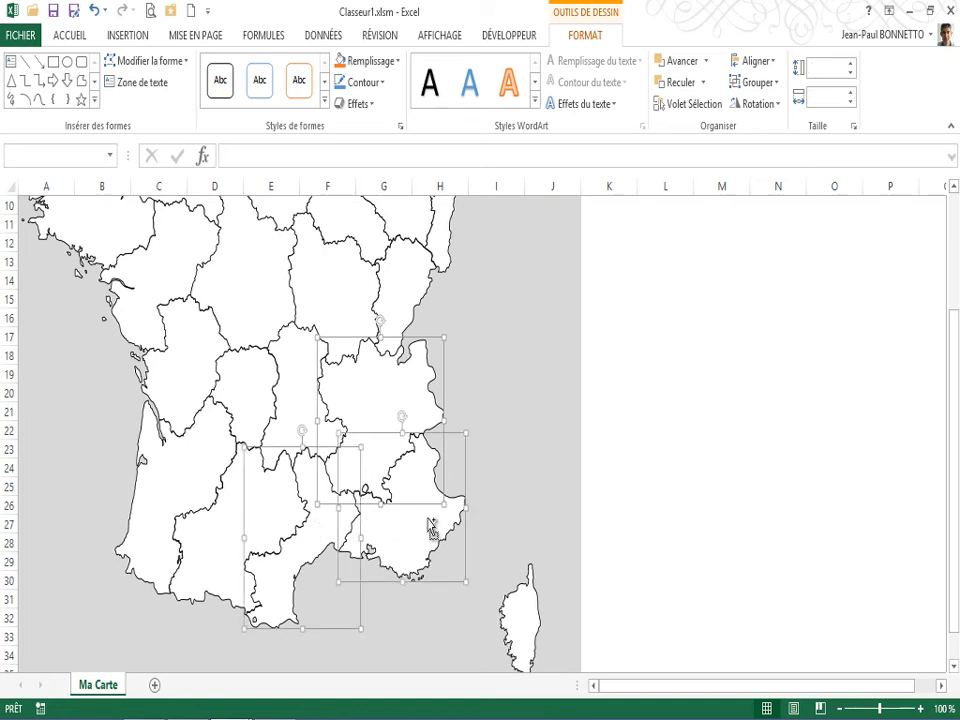
{"action": "left_click", "coordinate": [525, 625], "text": "ctrl"}
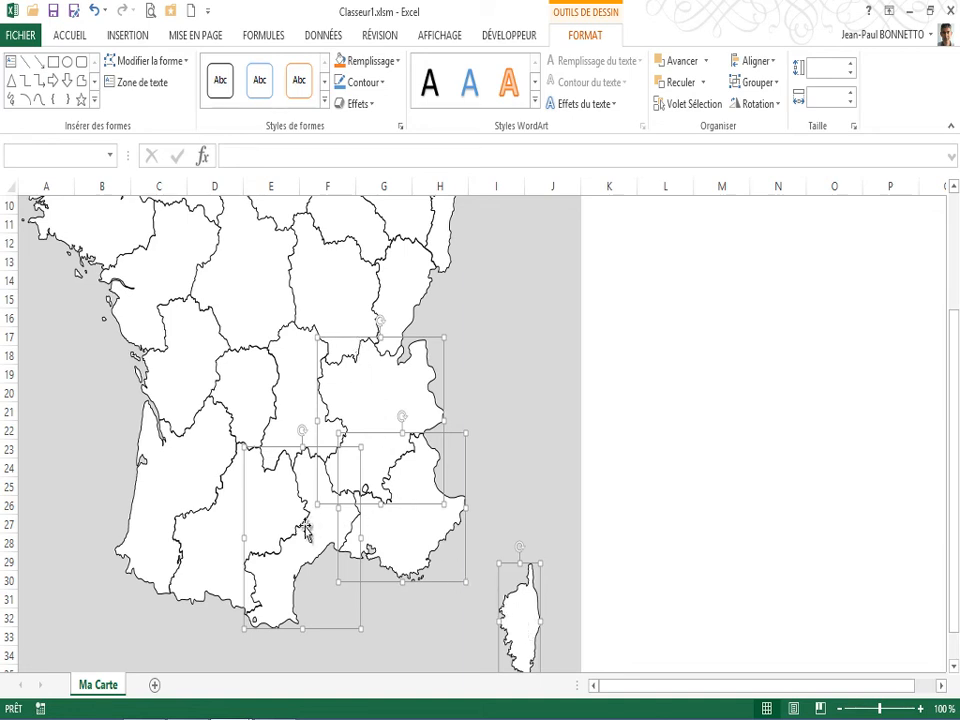
{"action": "right_click", "coordinate": [378, 402]}
{"action": "mouse_move", "coordinate": [420, 509]}
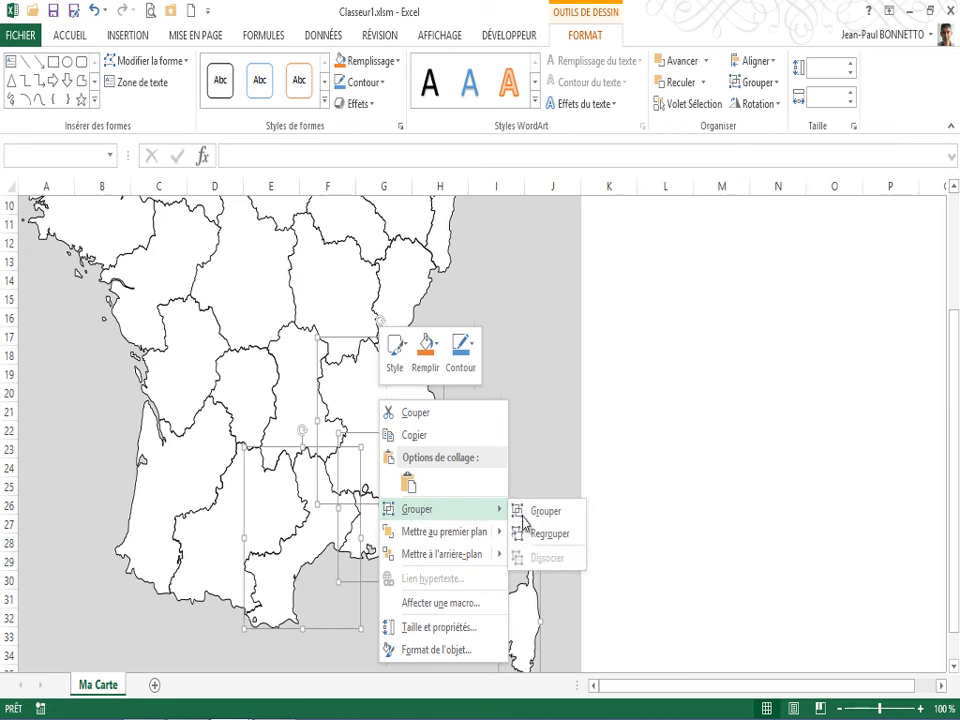
{"action": "left_click", "coordinate": [545, 511]}
{"action": "left_click", "coordinate": [6, 157]}
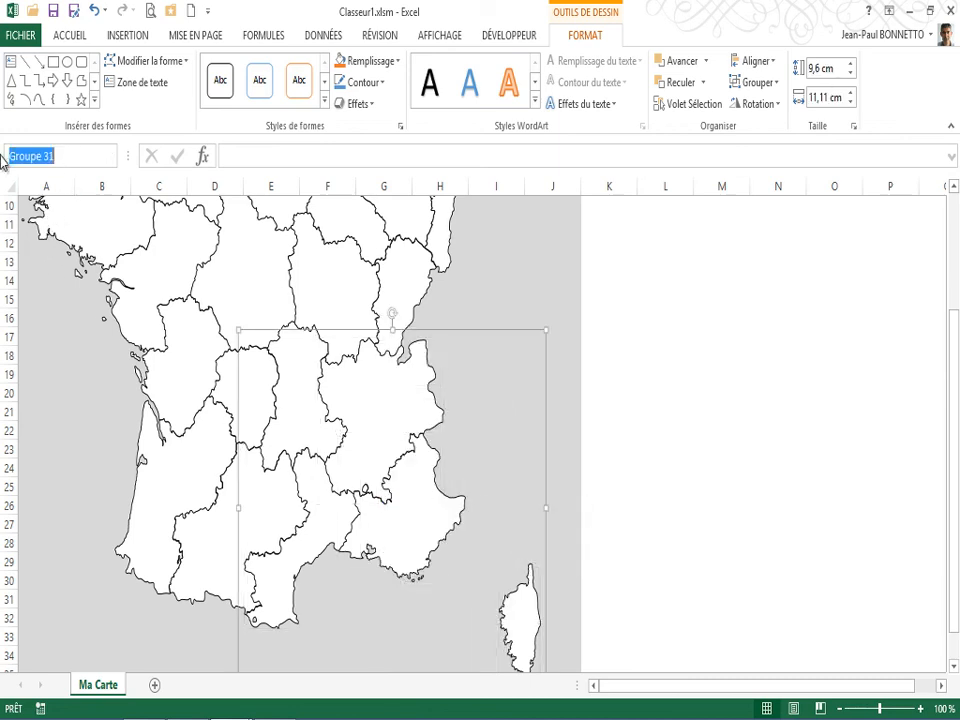
{"action": "type", "text": "st"}
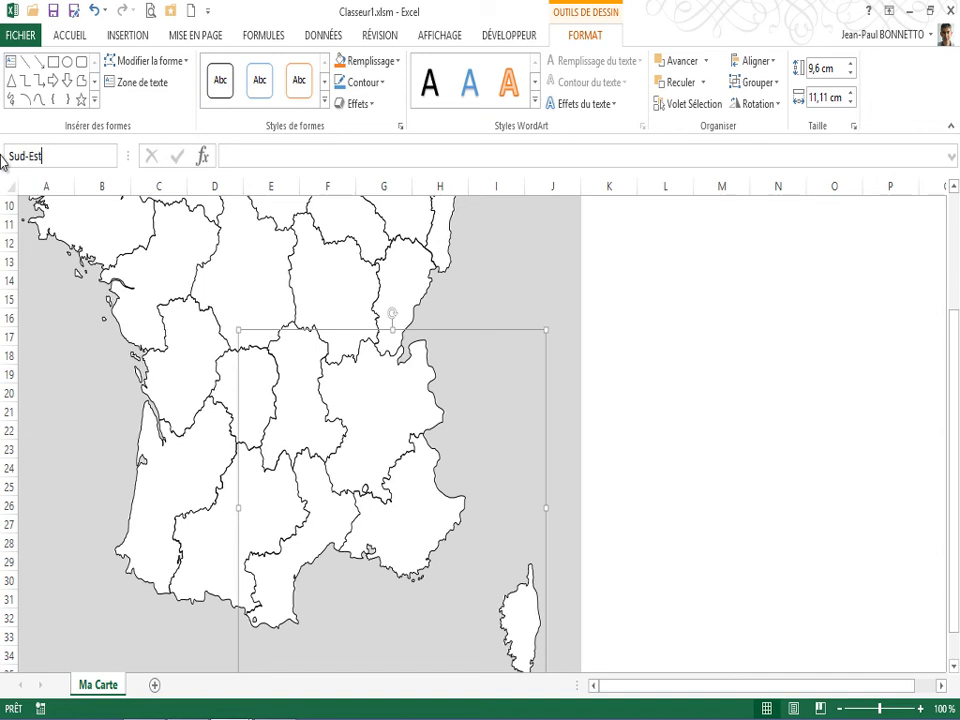
{"action": "key", "text": "Return"}
Step: Examine the grouped zones over the whole map, checking the names and extents of the western and central groups
{"action": "left_click", "coordinate": [183, 258]}
{"action": "scroll", "coordinate": [183, 258], "scroll_direction": "up", "scroll_amount": 1}
{"action": "scroll", "coordinate": [183, 258], "scroll_direction": "up", "scroll_amount": 1}
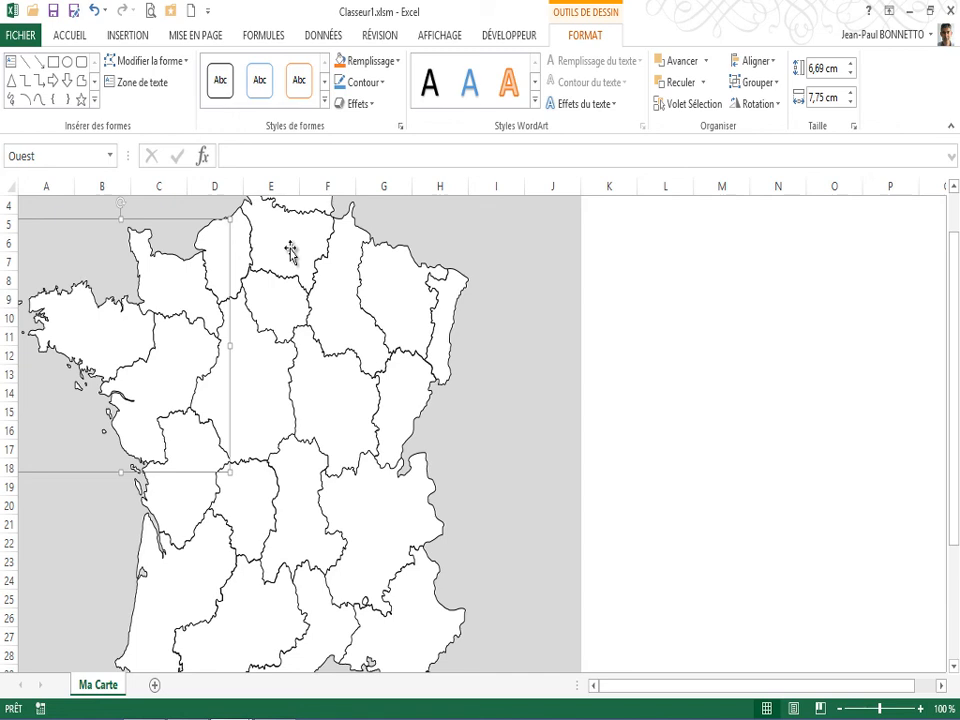
{"action": "left_click", "coordinate": [659, 224]}
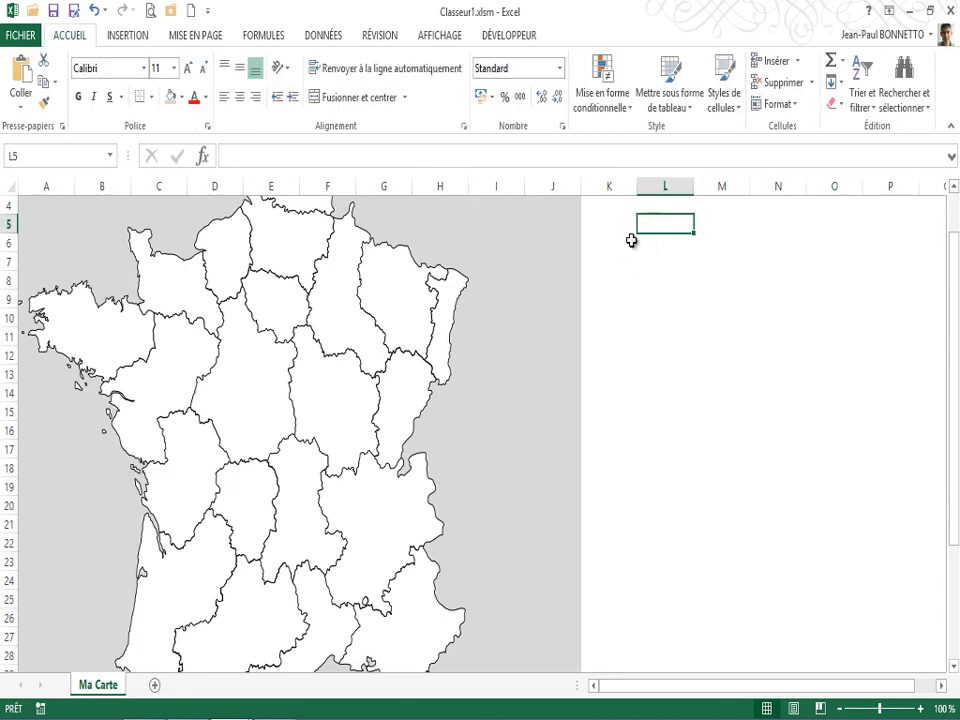
{"action": "scroll", "coordinate": [568, 260], "scroll_direction": "down", "scroll_amount": 2}
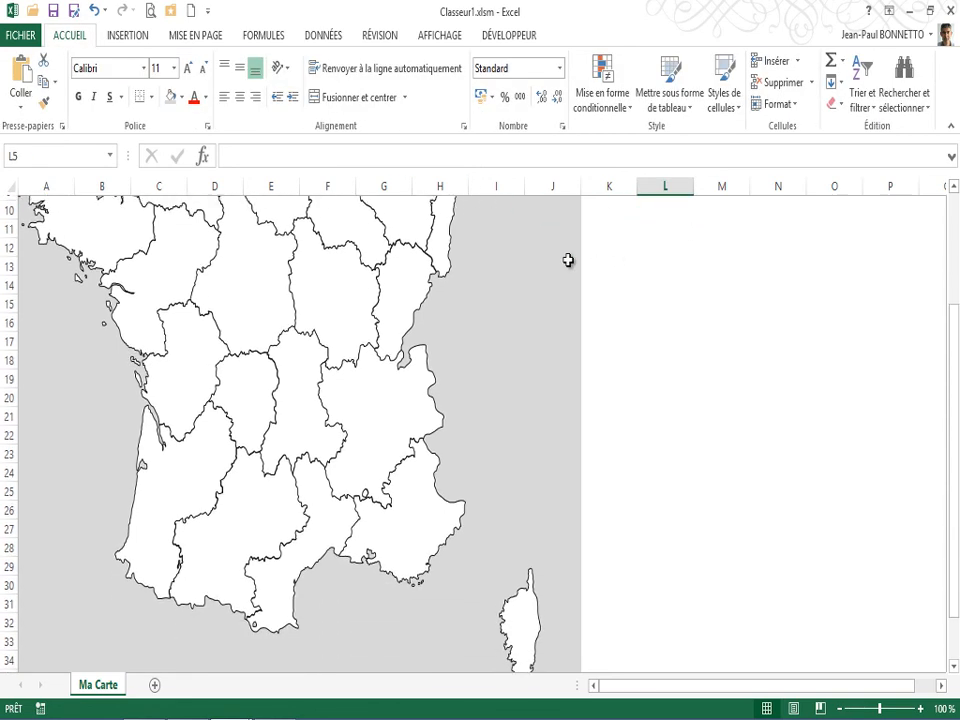
{"action": "scroll", "coordinate": [568, 260], "scroll_direction": "down", "scroll_amount": 1}
{"action": "scroll", "coordinate": [568, 260], "scroll_direction": "up", "scroll_amount": 1}
{"action": "scroll", "coordinate": [568, 260], "scroll_direction": "down", "scroll_amount": 1}
{"action": "scroll", "coordinate": [568, 260], "scroll_direction": "up", "scroll_amount": 1}
{"action": "scroll", "coordinate": [568, 260], "scroll_direction": "down", "scroll_amount": 1}
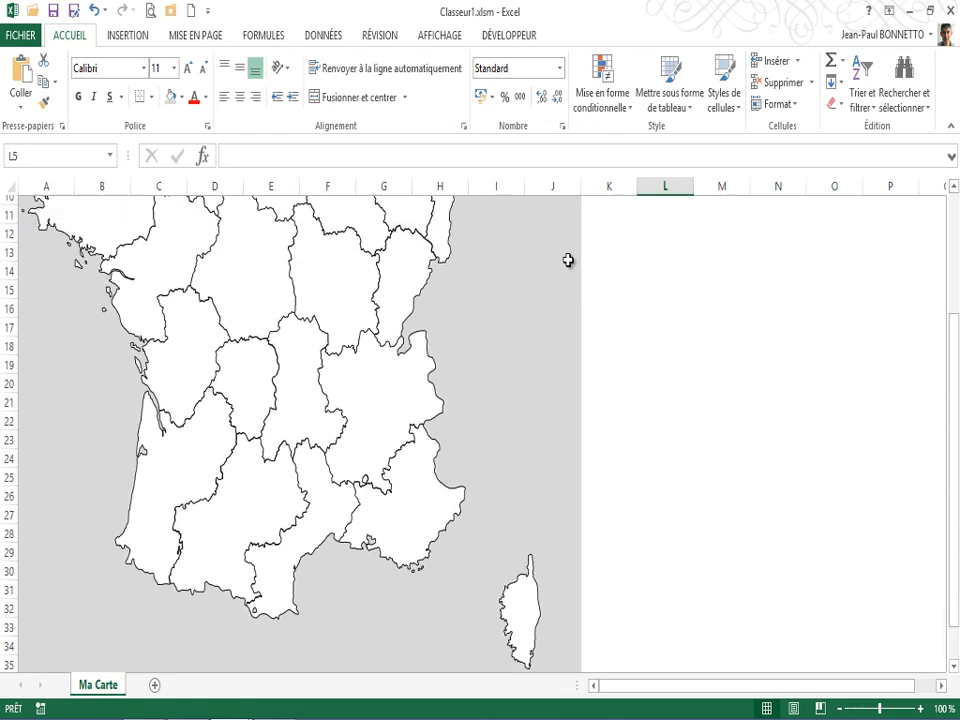
{"action": "scroll", "coordinate": [568, 260], "scroll_direction": "down", "scroll_amount": 1}
{"action": "scroll", "coordinate": [568, 260], "scroll_direction": "up", "scroll_amount": 1}
{"action": "scroll", "coordinate": [568, 260], "scroll_direction": "down", "scroll_amount": 1}
{"action": "scroll", "coordinate": [568, 260], "scroll_direction": "up", "scroll_amount": 1}
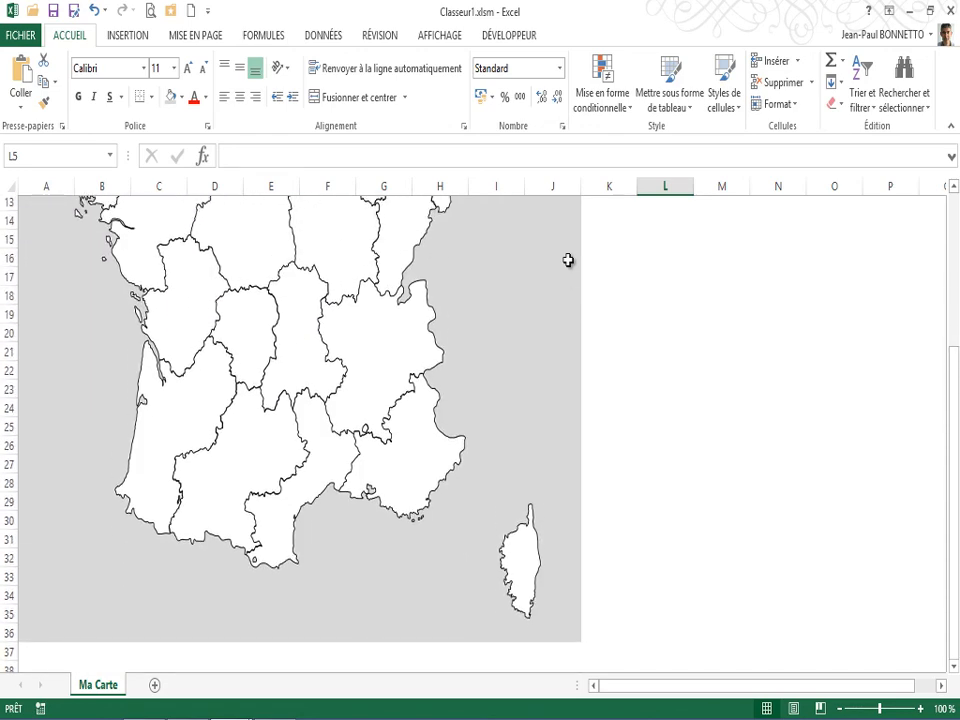
{"action": "scroll", "coordinate": [568, 260], "scroll_direction": "up", "scroll_amount": 1}
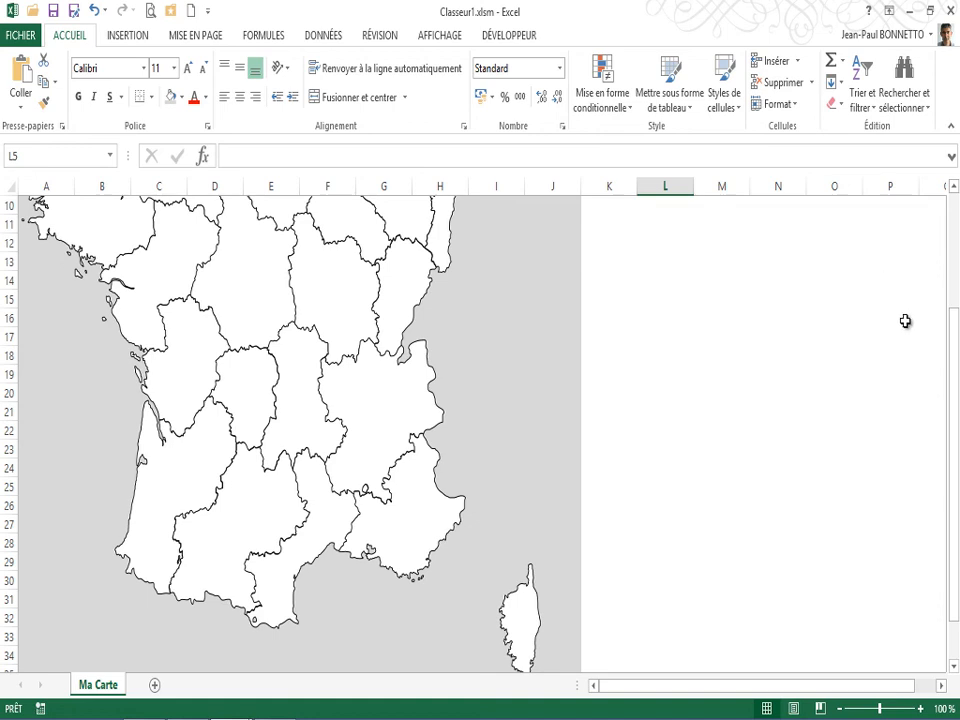
{"action": "left_click_drag", "start_coordinate": [955, 330], "coordinate": [955, 214]}
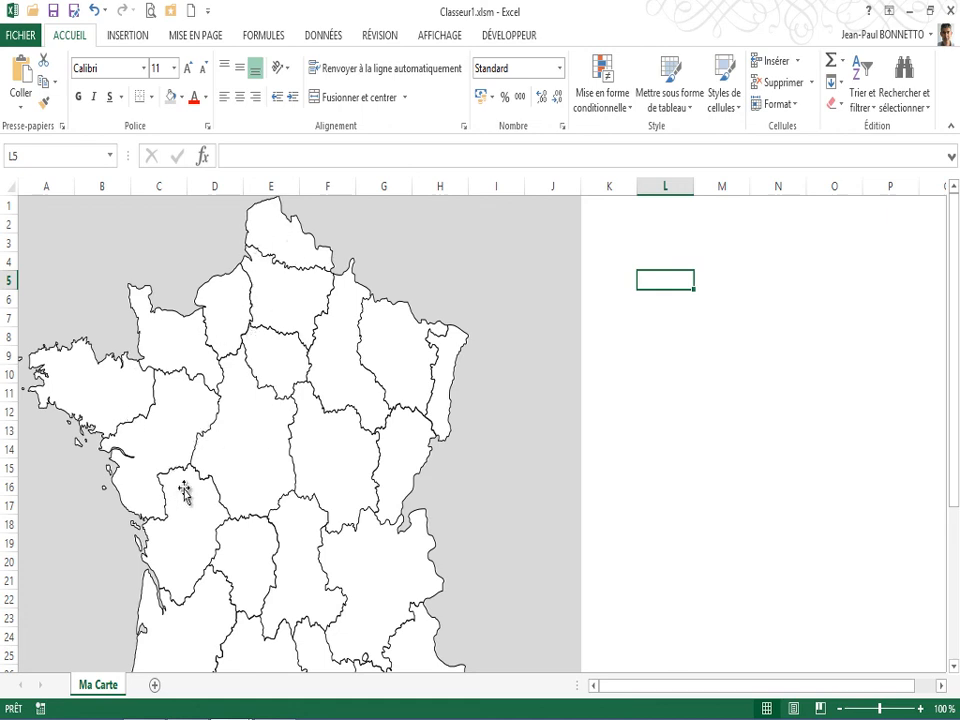
{"action": "left_click", "coordinate": [244, 398]}
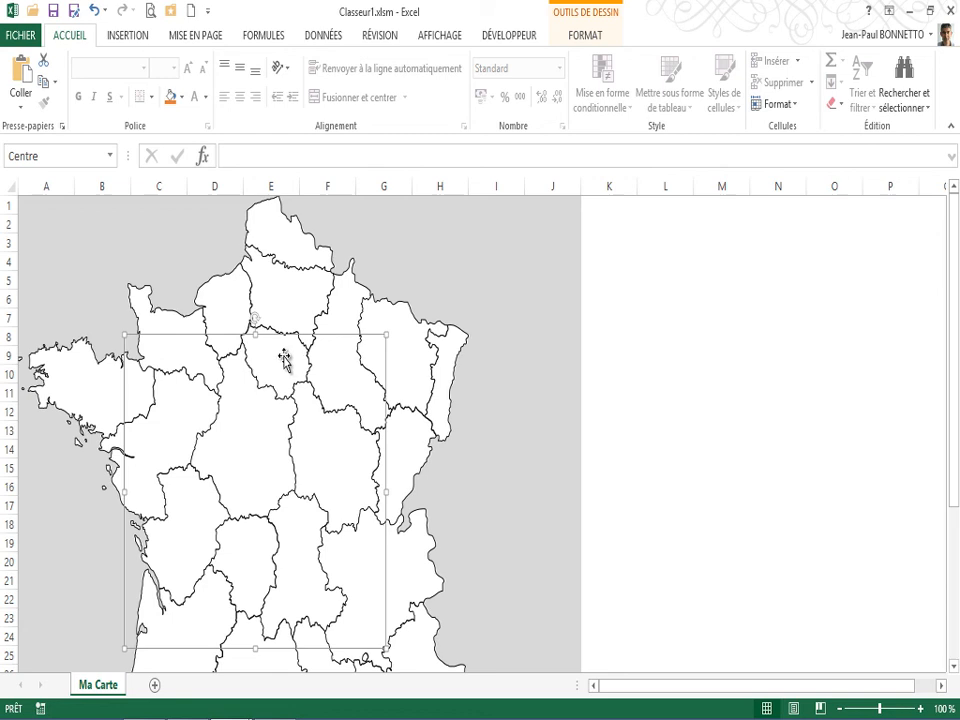
{"action": "left_click", "coordinate": [418, 247]}
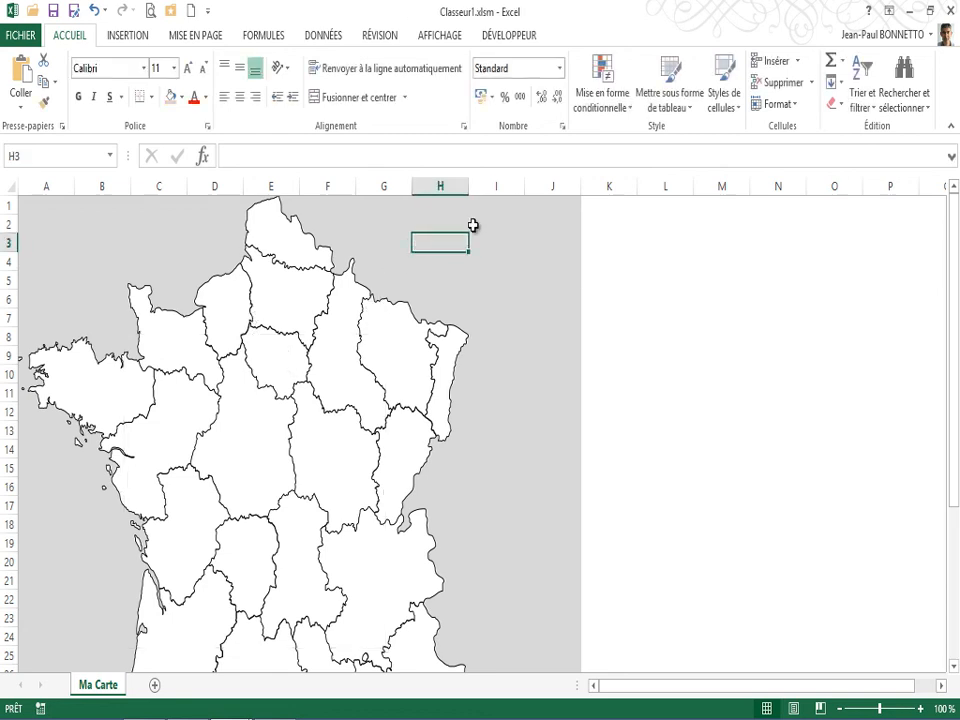
{"action": "left_click", "coordinate": [548, 207]}
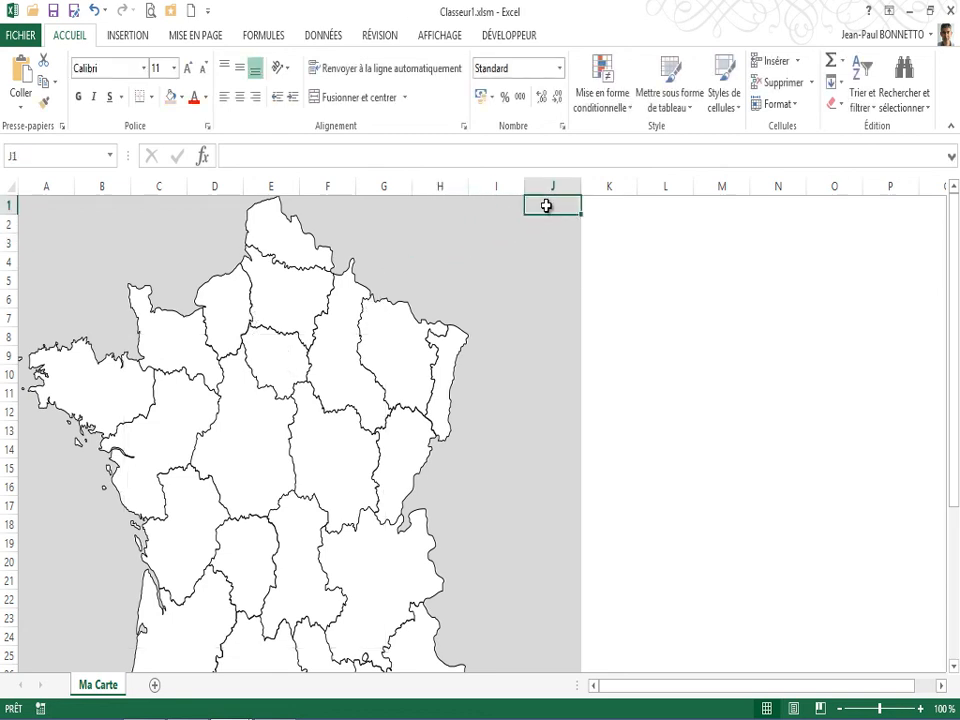